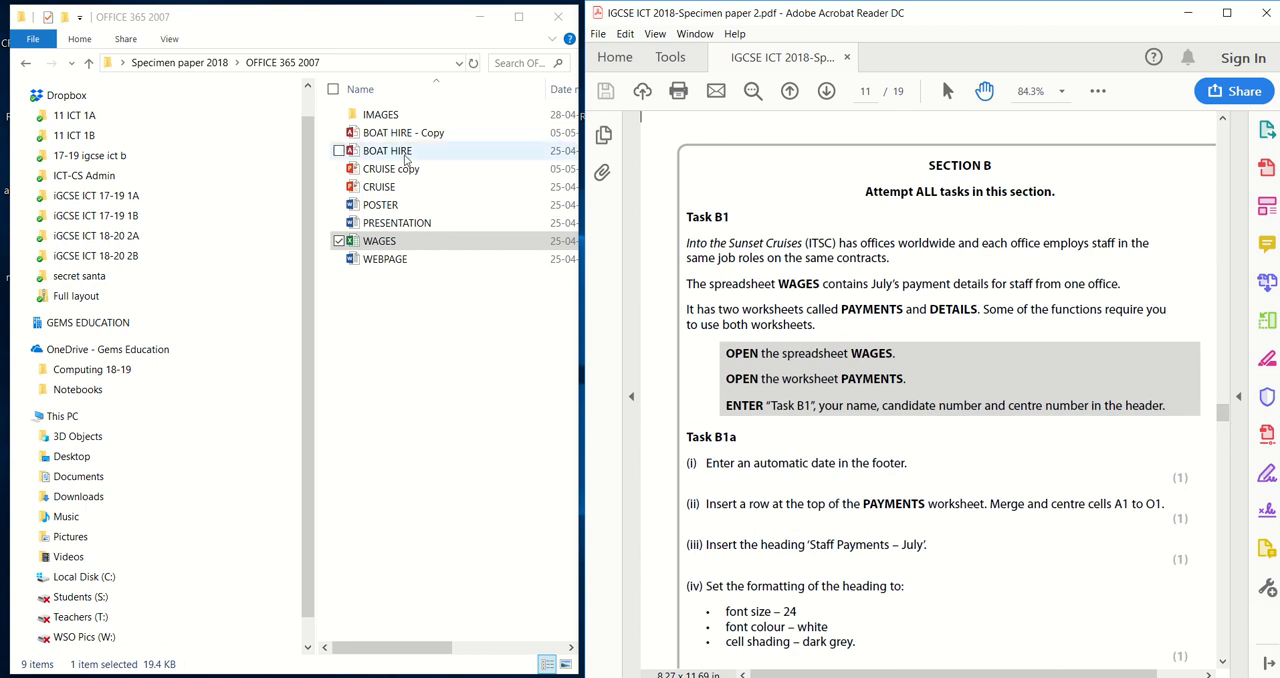
Step: Open the WAGES workbook and go to its Details worksheet
left_click(408, 249)
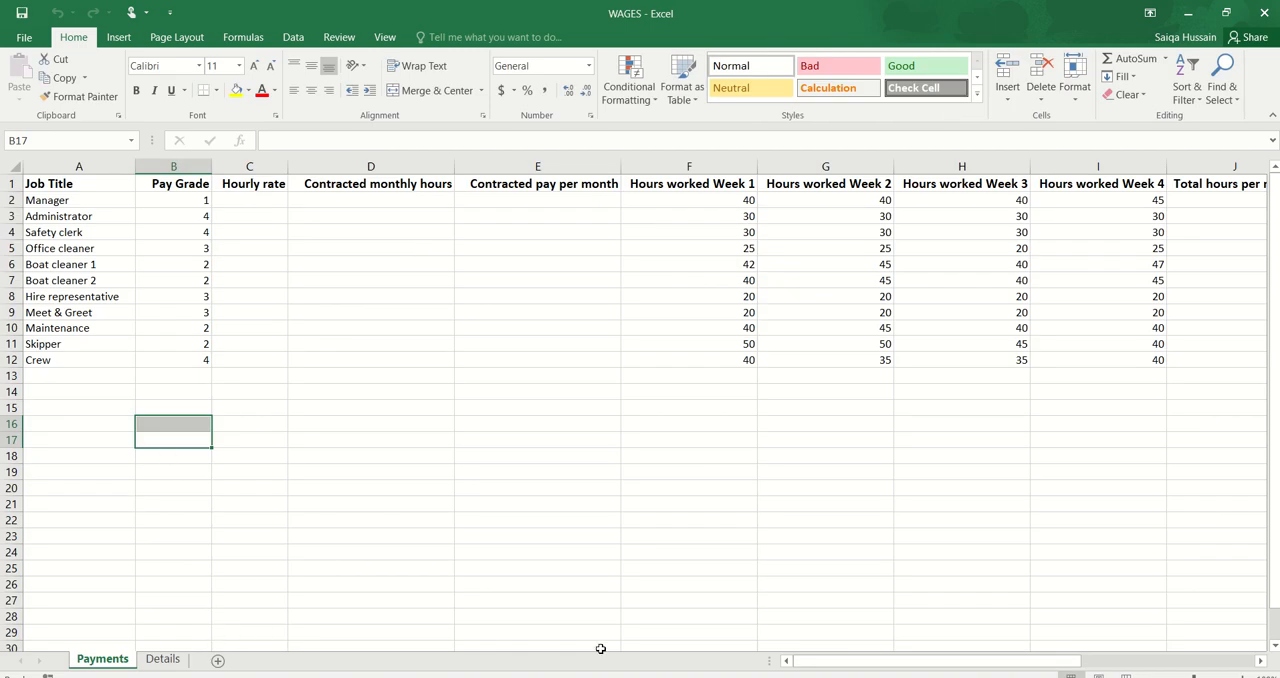
left_click_drag(907, 660, 822, 640)
left_click(172, 662)
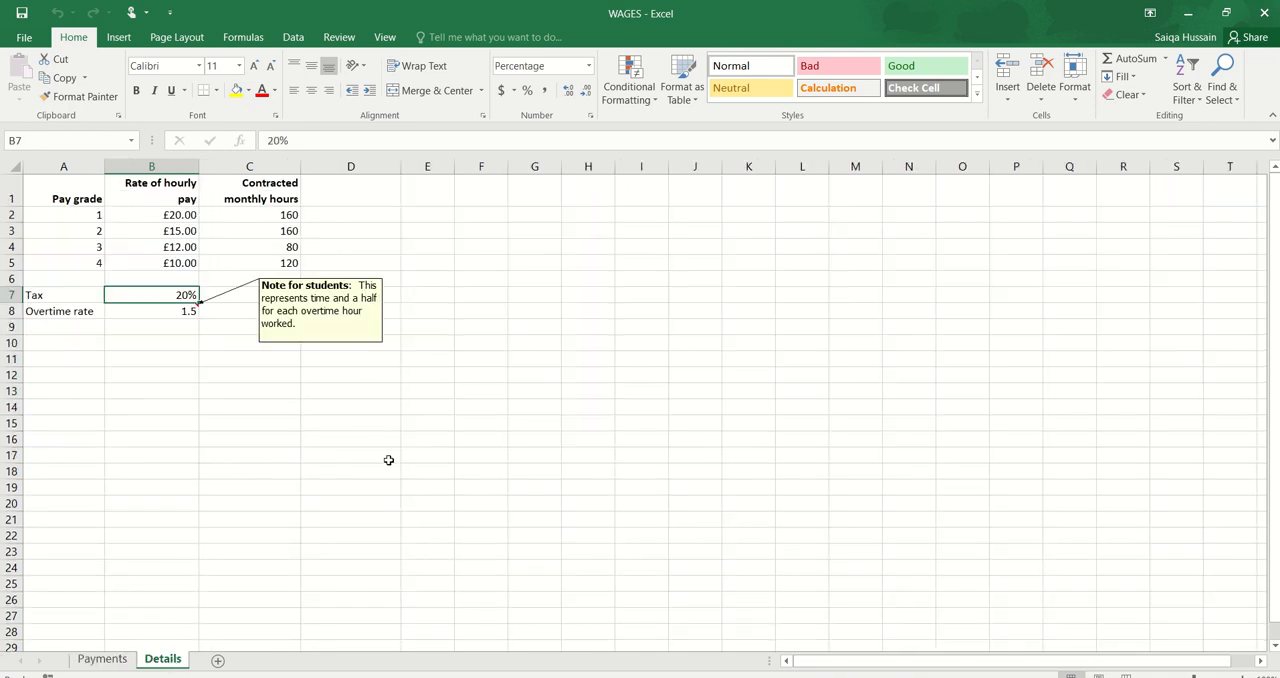
Step: Examine the tax rate, overtime rate and student note on the Details worksheet, and return to the Payments worksheet
scroll(388, 460, "up", 2, "ctrl")
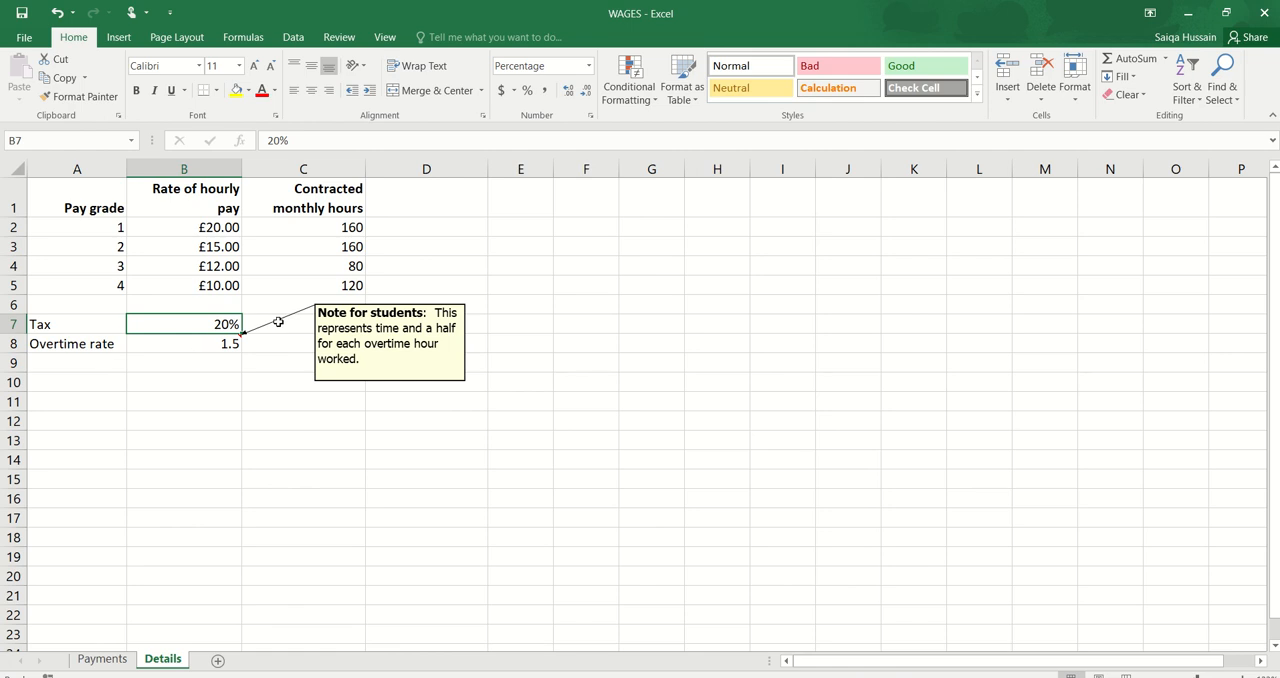
left_click_drag(99, 322, 195, 343)
left_click(317, 372)
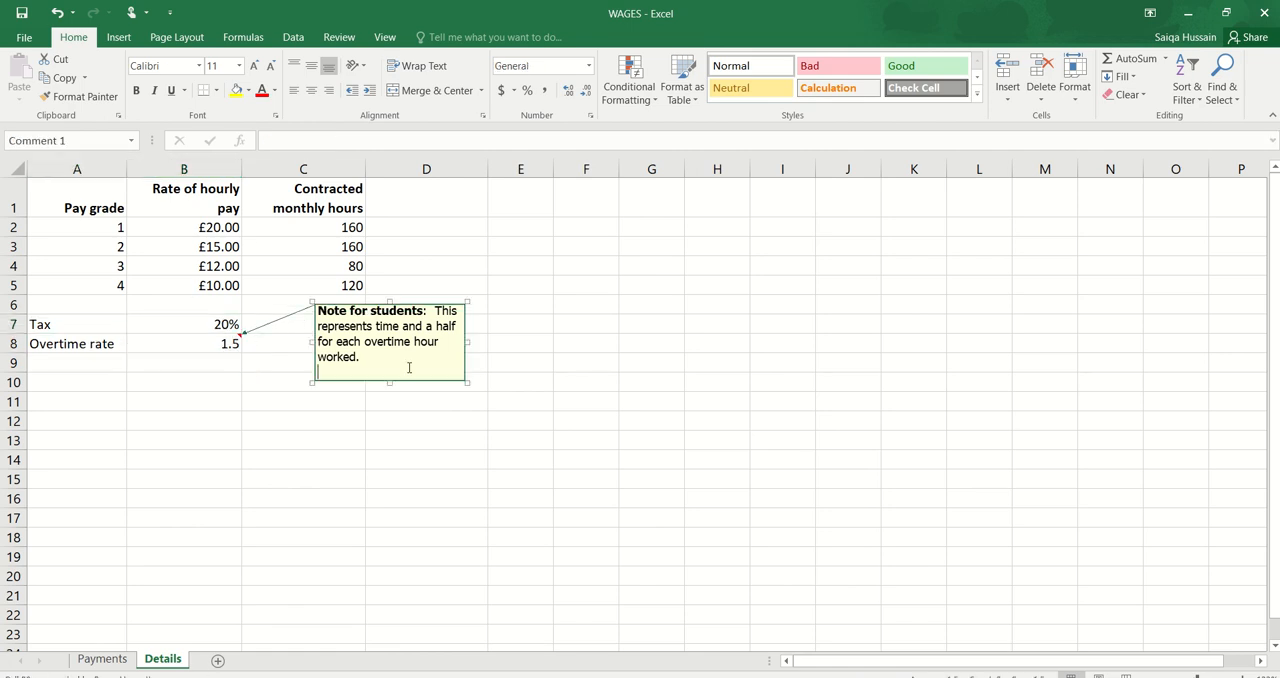
left_click(103, 660)
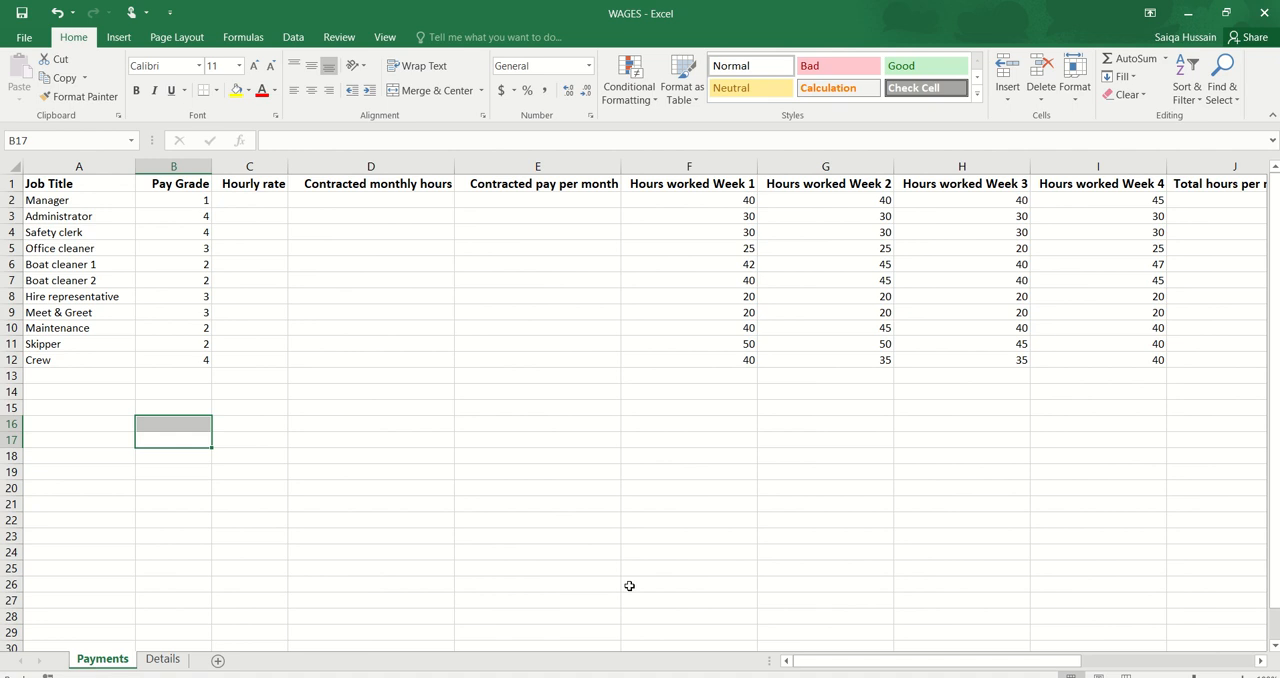
Step: Replace the centre header of the Payments worksheet with "TASK B1 - " followed by the candidate's name
key("alt+Tab")
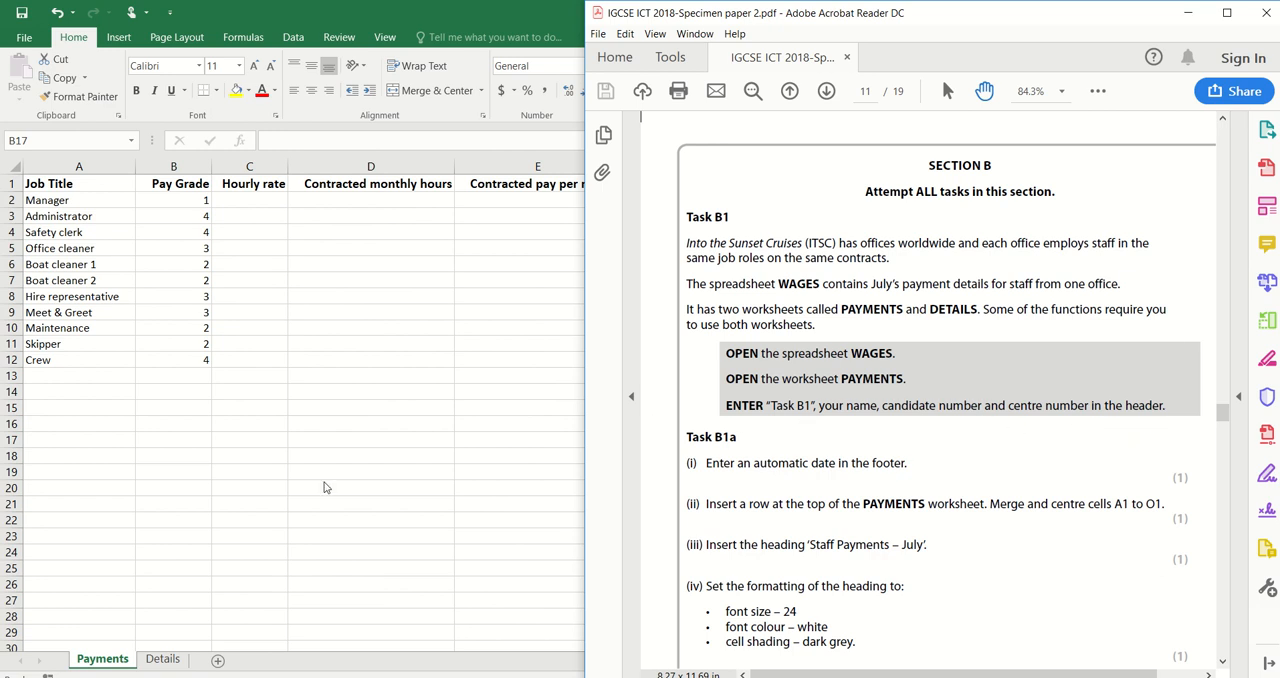
left_click(267, 445)
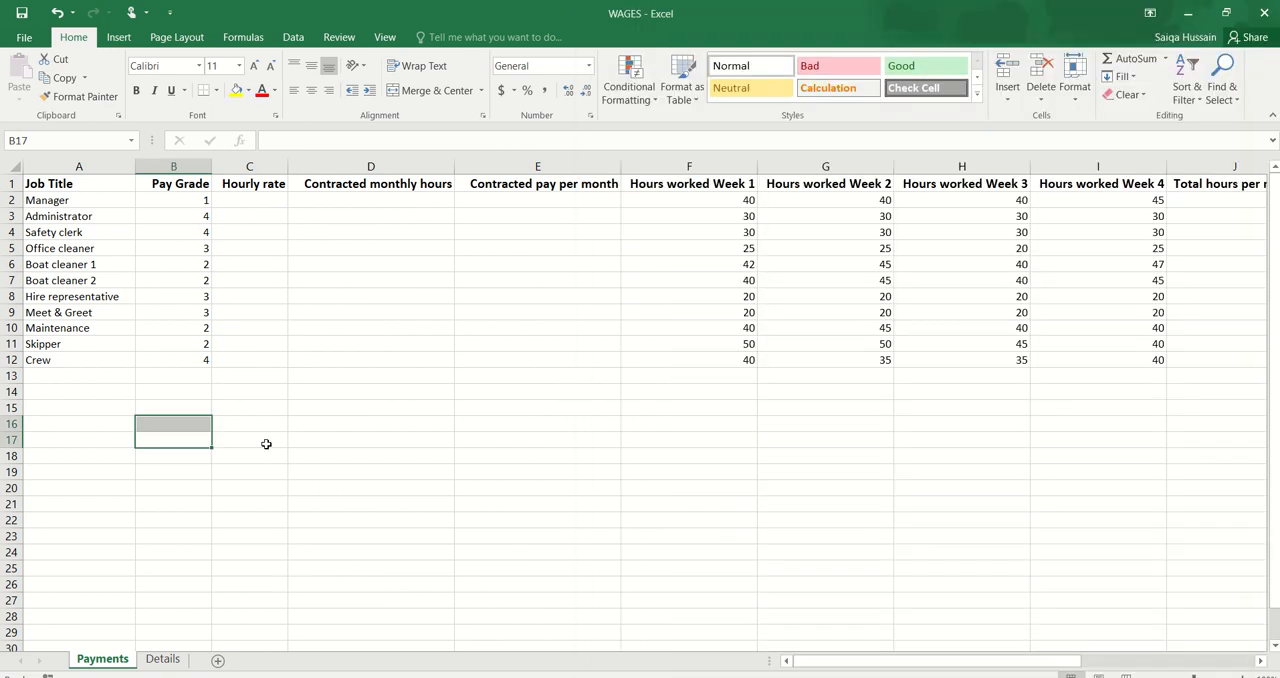
left_click(131, 14)
left_click(116, 38)
left_click(117, 38)
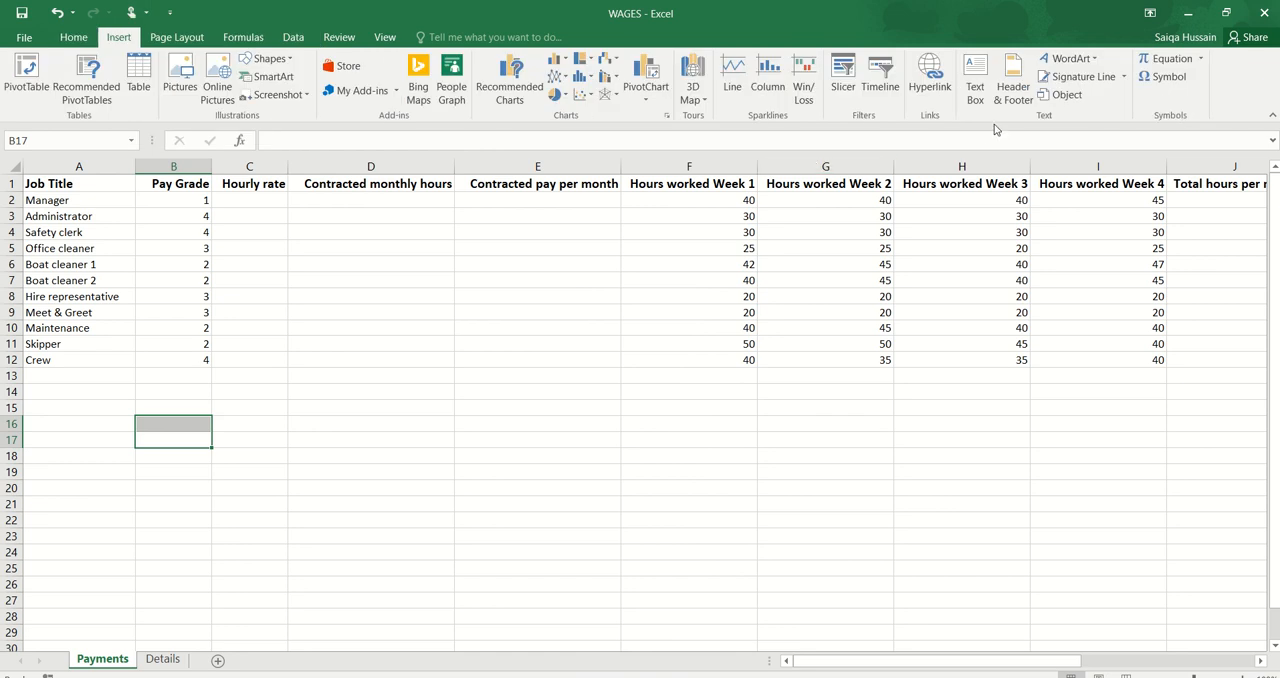
left_click(1013, 80)
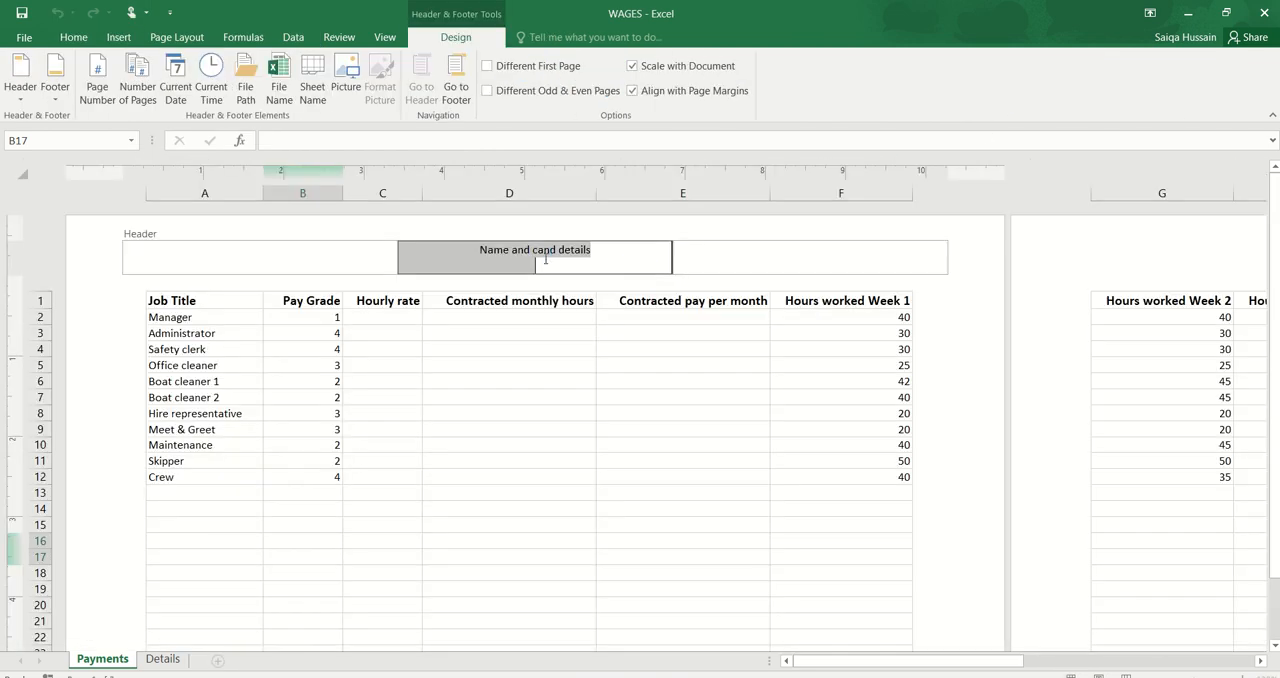
type("TASK")
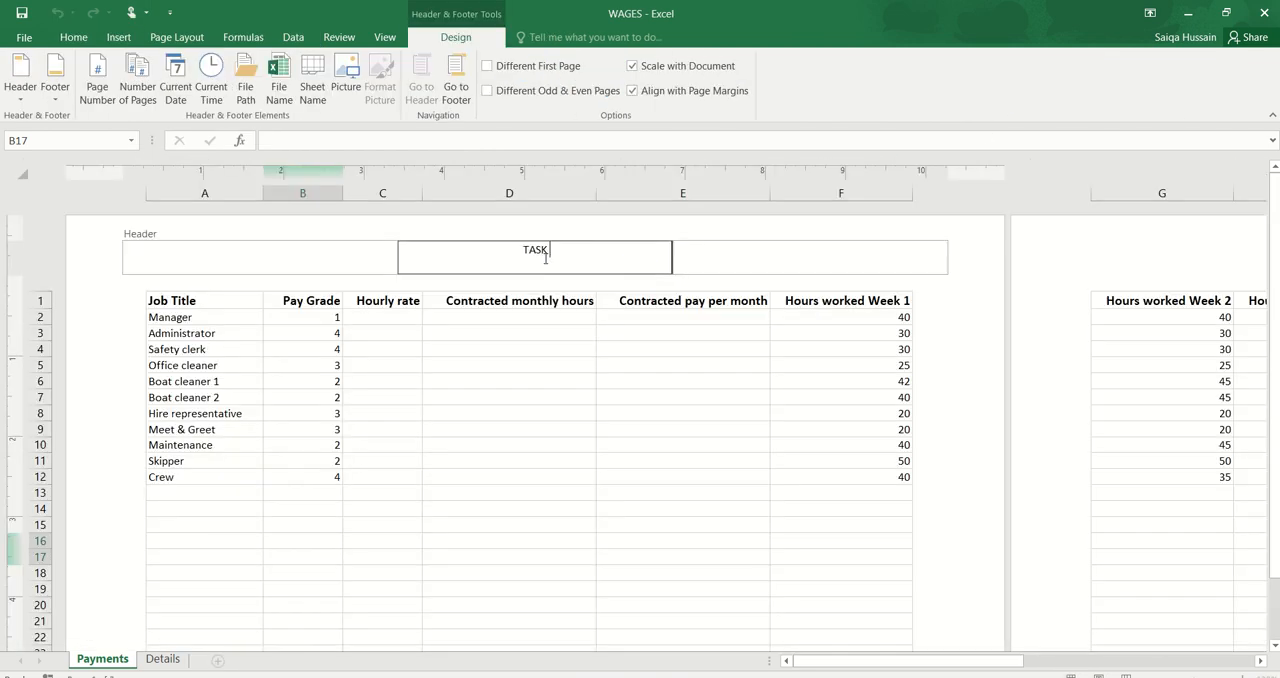
type(" B1 - Mrs Hussain")
left_click(572, 380)
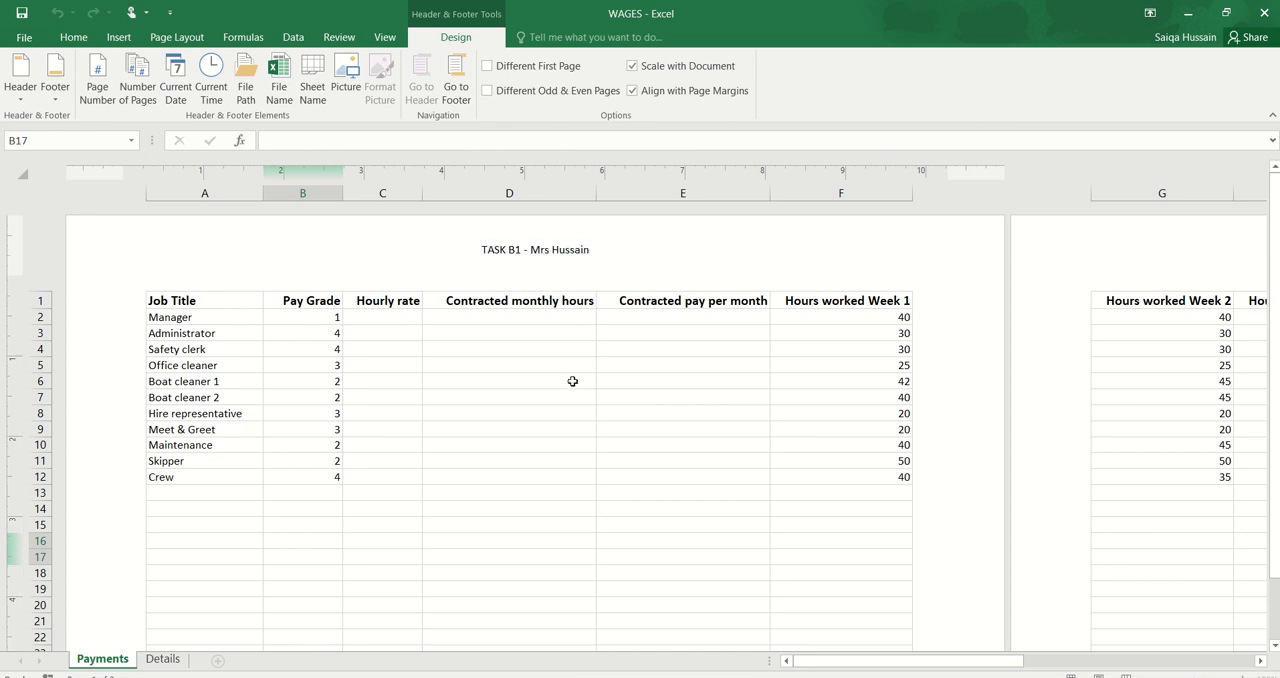
Step: Switch the Payments worksheet back to Normal view
left_click(390, 38)
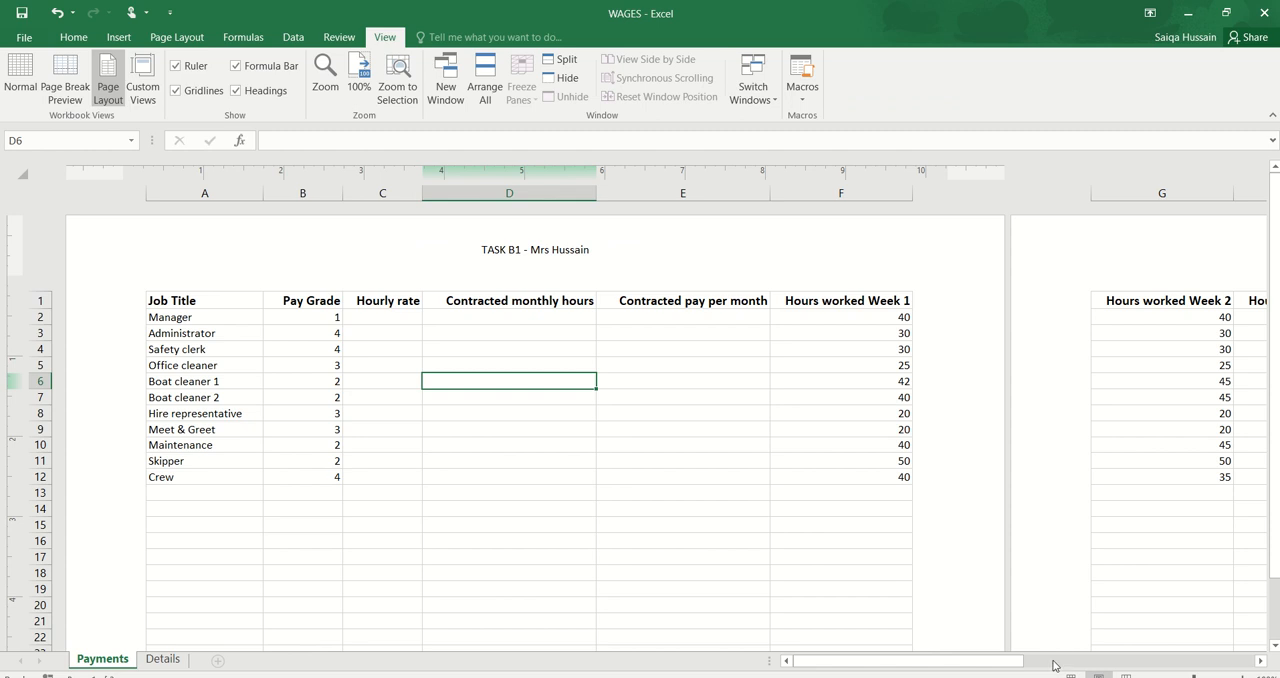
left_click(30, 83)
left_click(457, 423)
Step: Insert the automatic current date in the centre footer of the Payments worksheet and return to Normal view
key("alt+Tab")
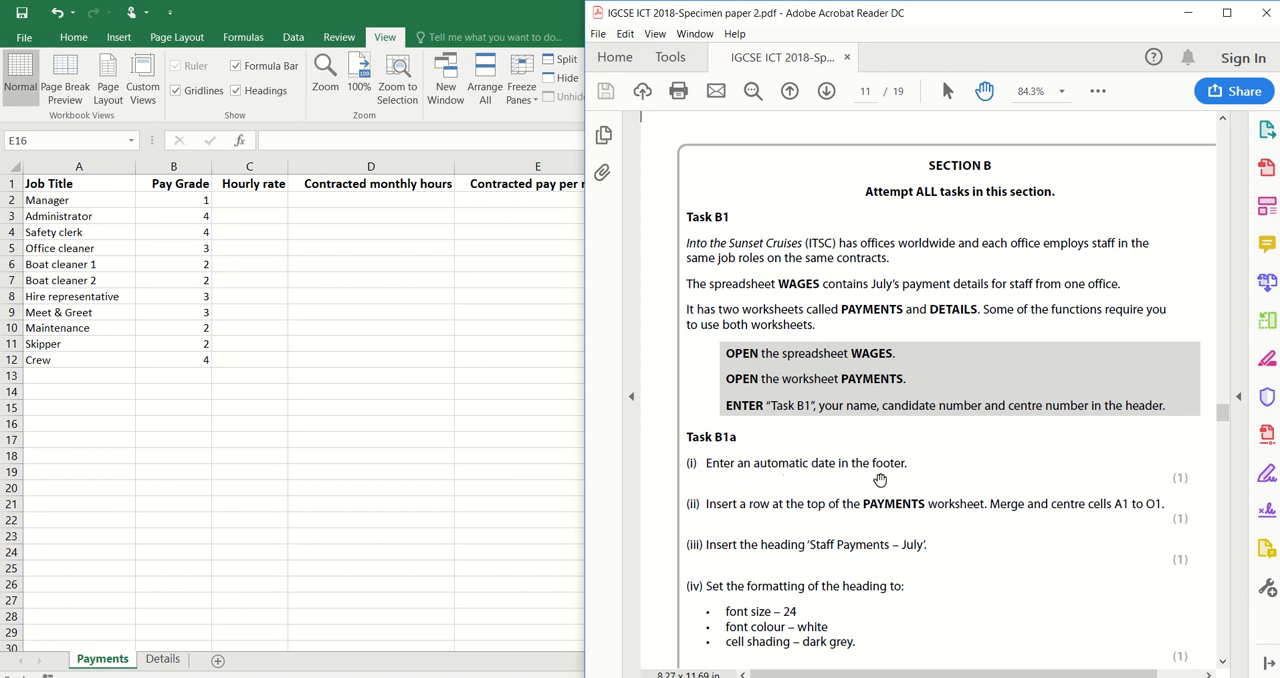
key("alt+Tab")
left_click(122, 39)
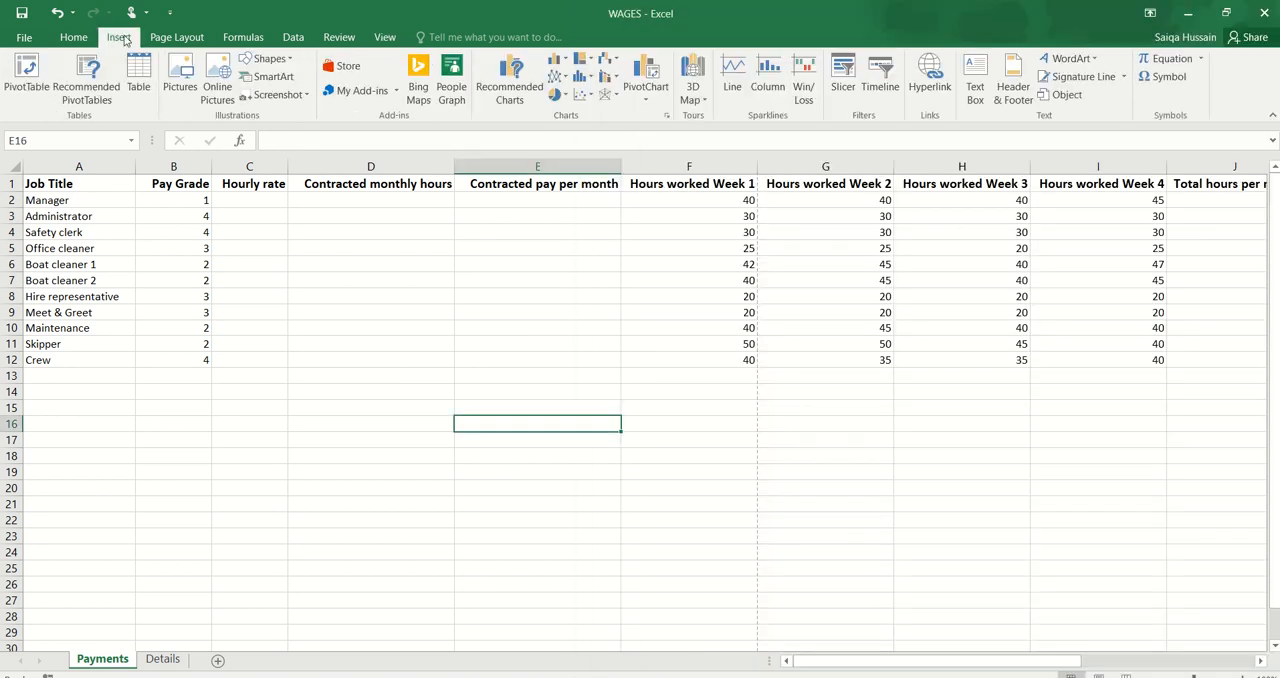
left_click(1010, 78)
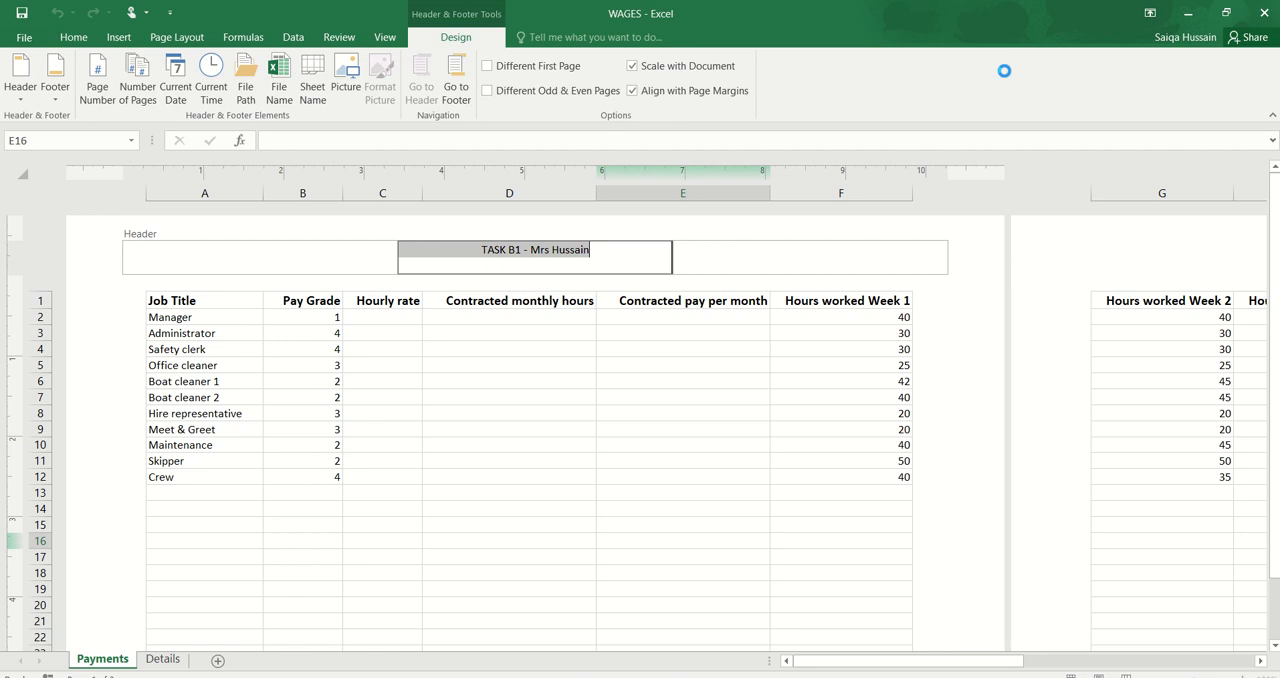
left_click(550, 584)
scroll(550, 584, "down", 2)
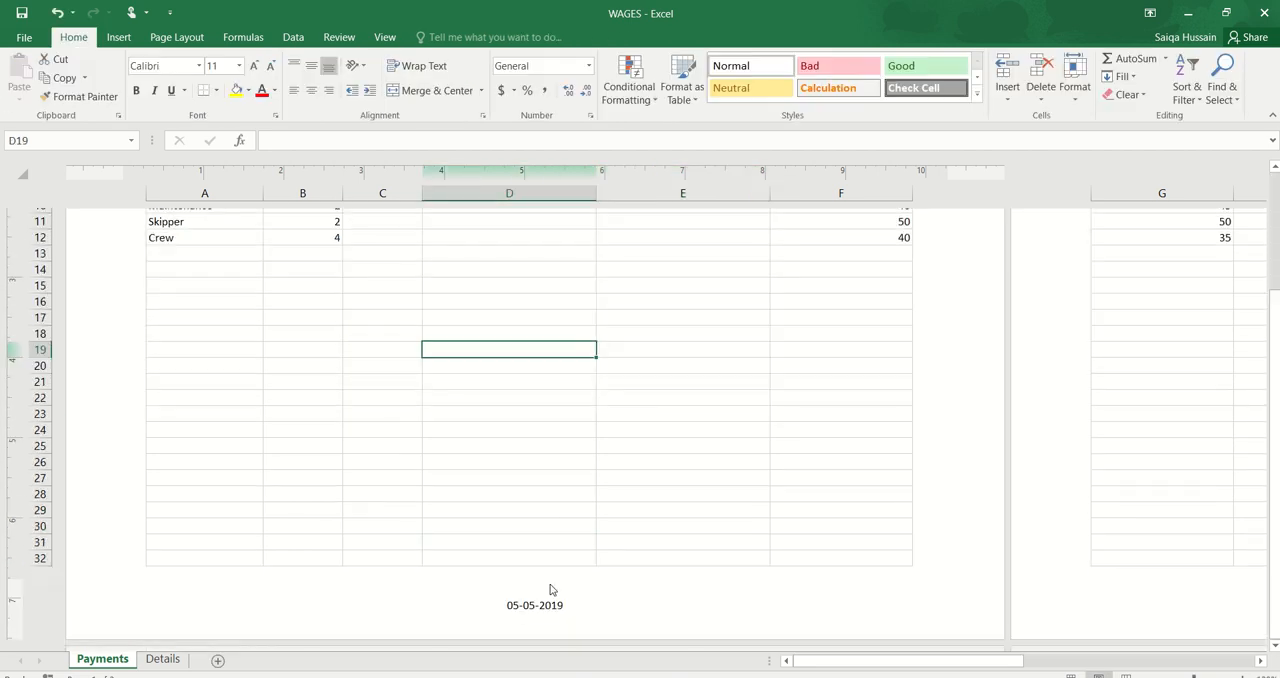
left_click(551, 598)
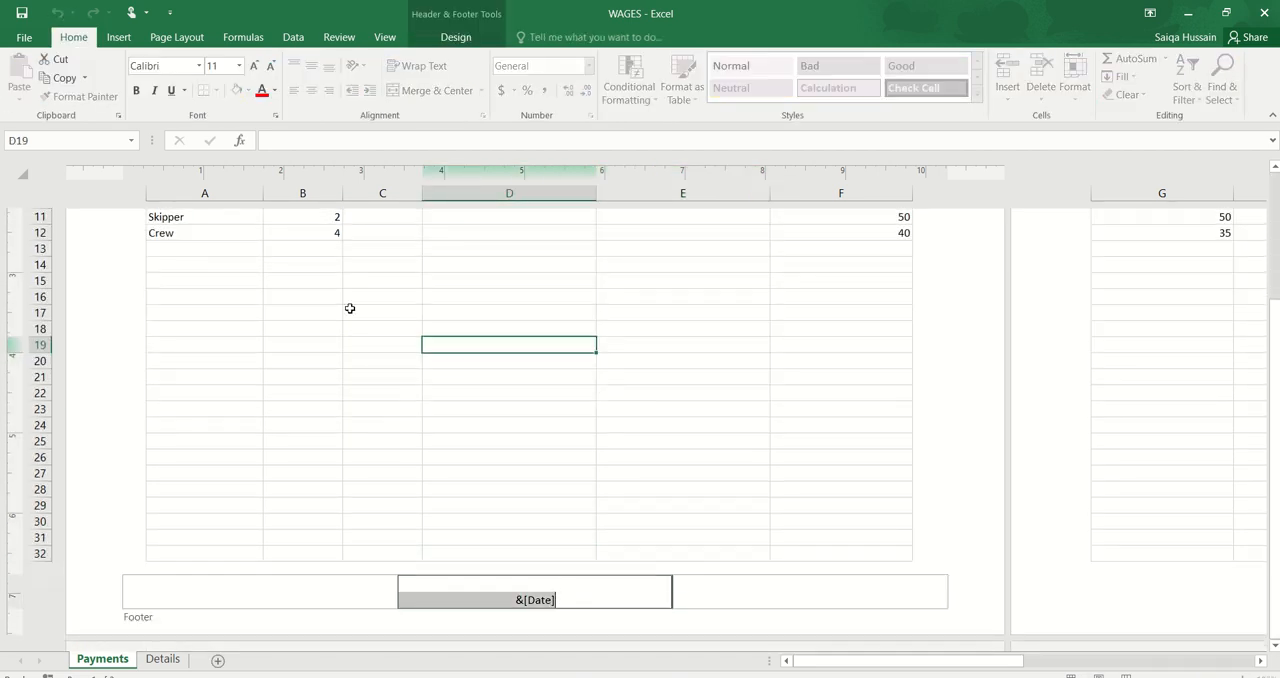
left_click(466, 42)
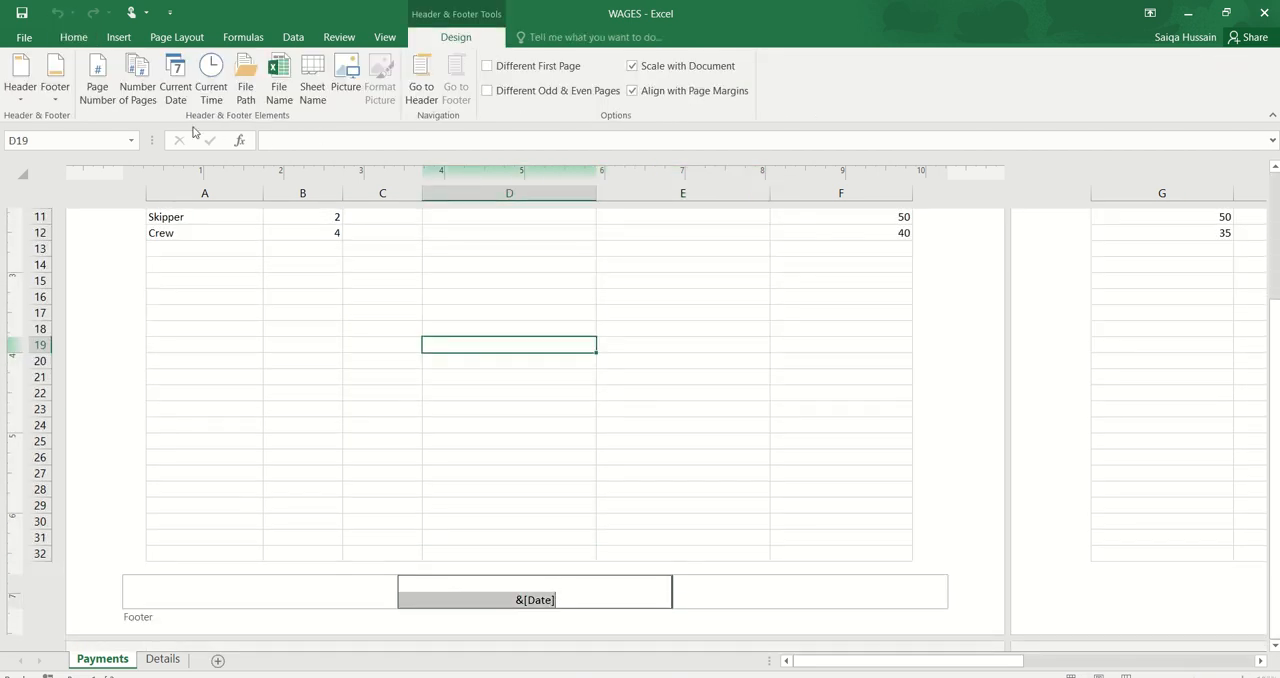
left_click(168, 72)
left_click(578, 516)
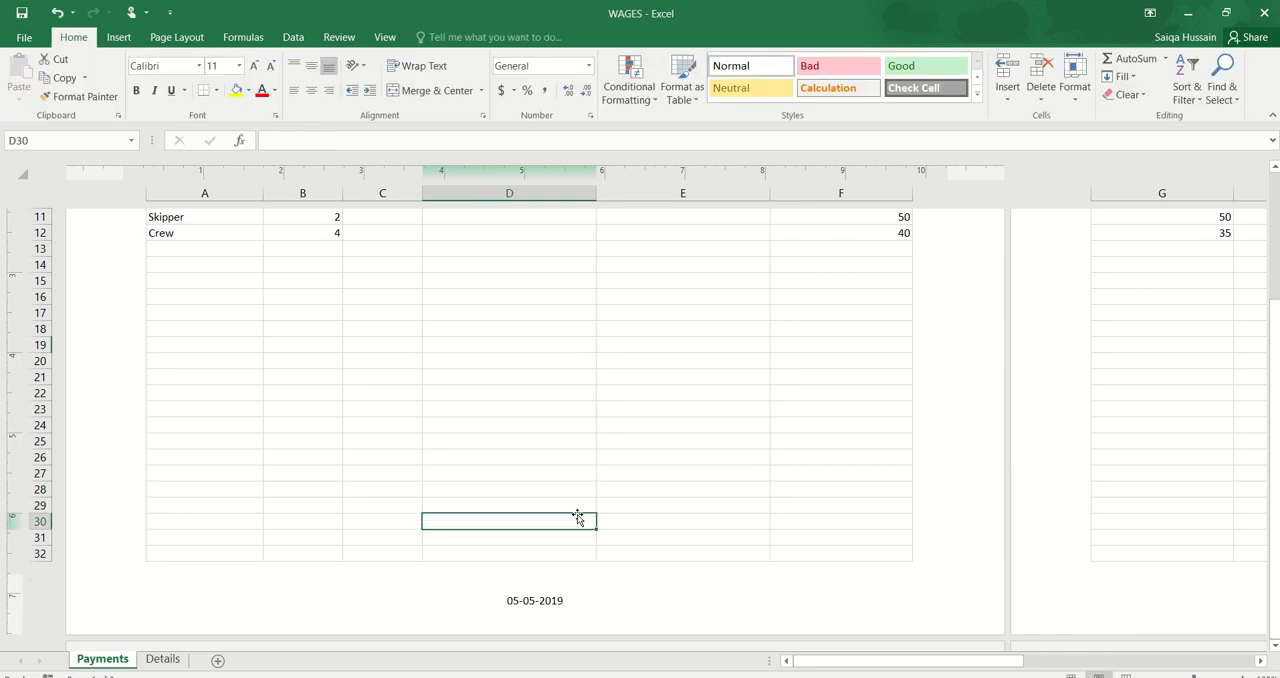
left_click(383, 40)
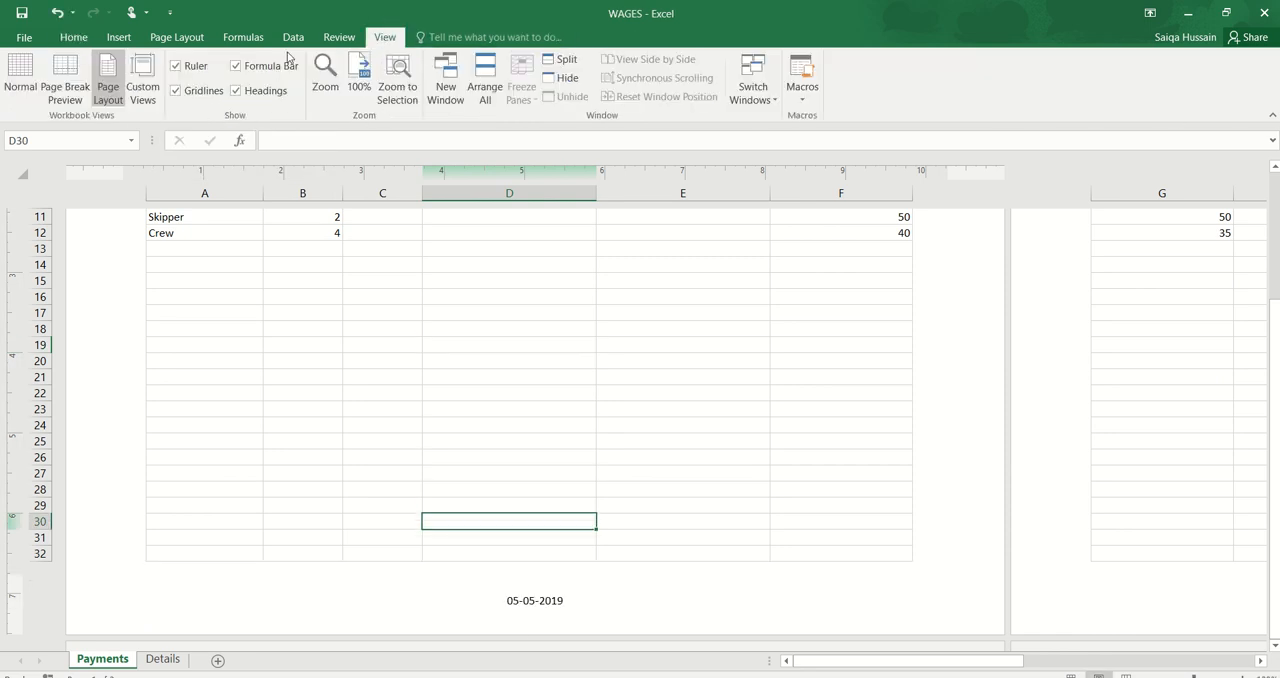
left_click(24, 78)
Step: Insert a blank row above the column headings at the top of the Payments worksheet
key("alt+Tab")
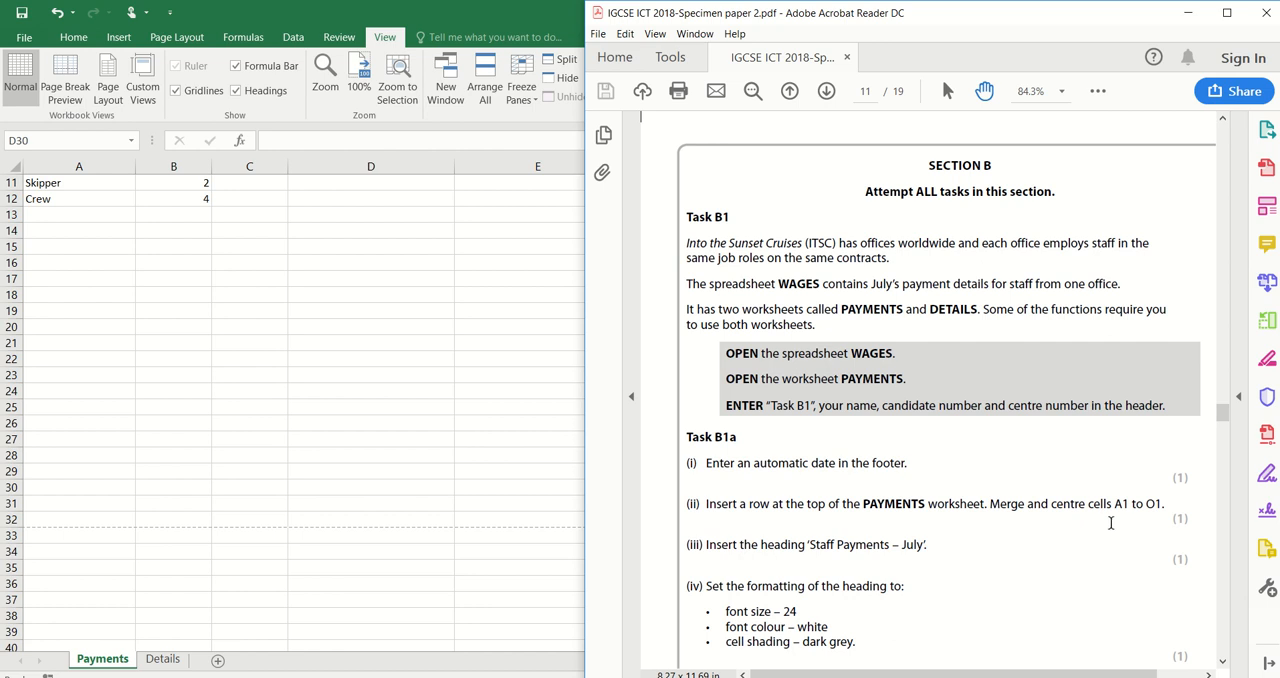
key("super+Up")
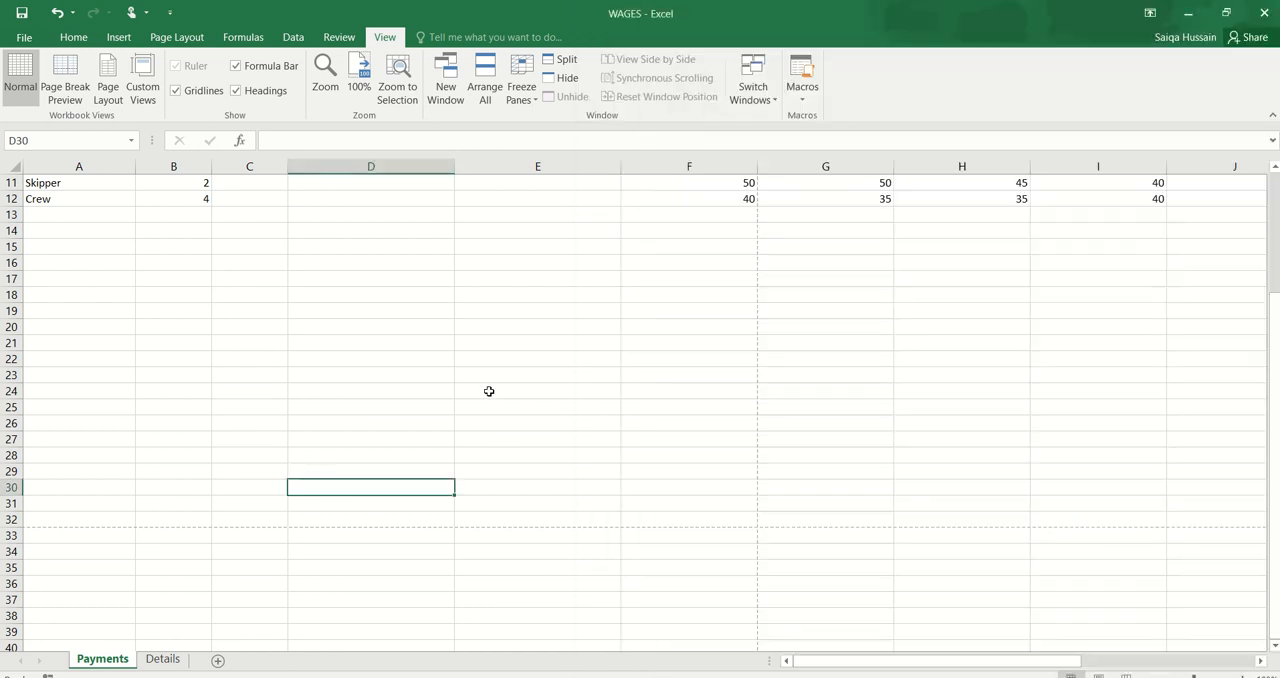
scroll(489, 392, "up", 4)
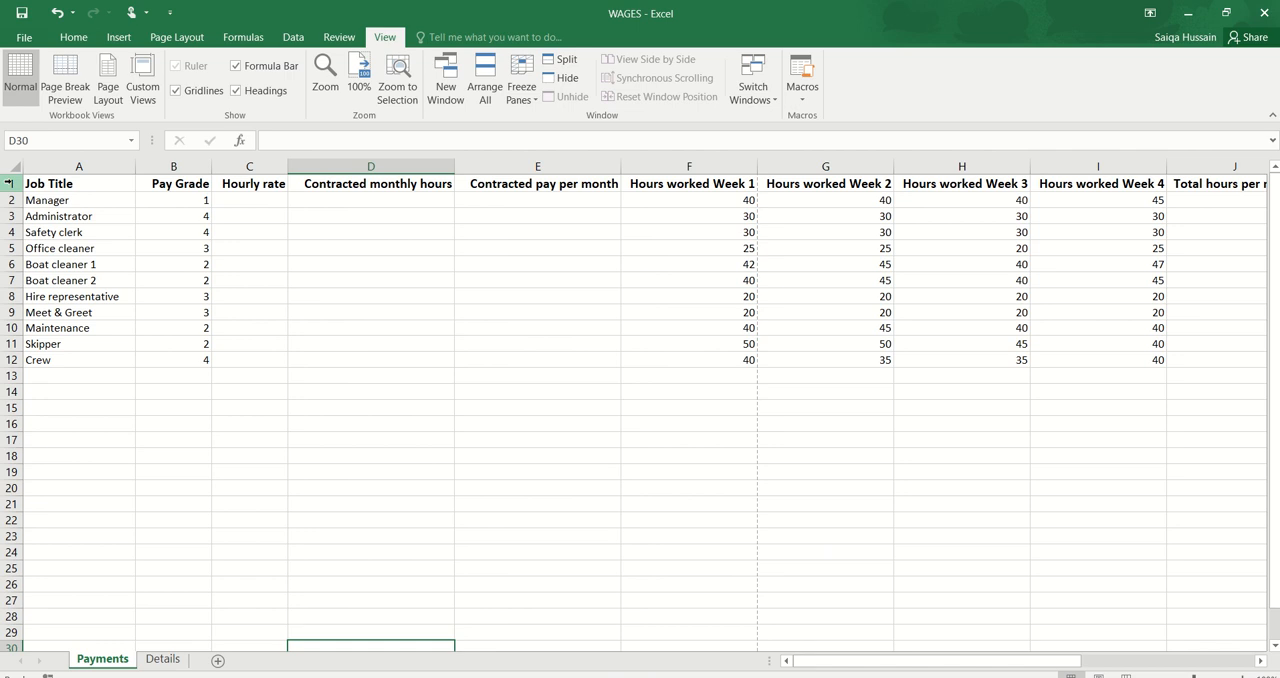
left_click(10, 183)
right_click(10, 183)
left_click(48, 296)
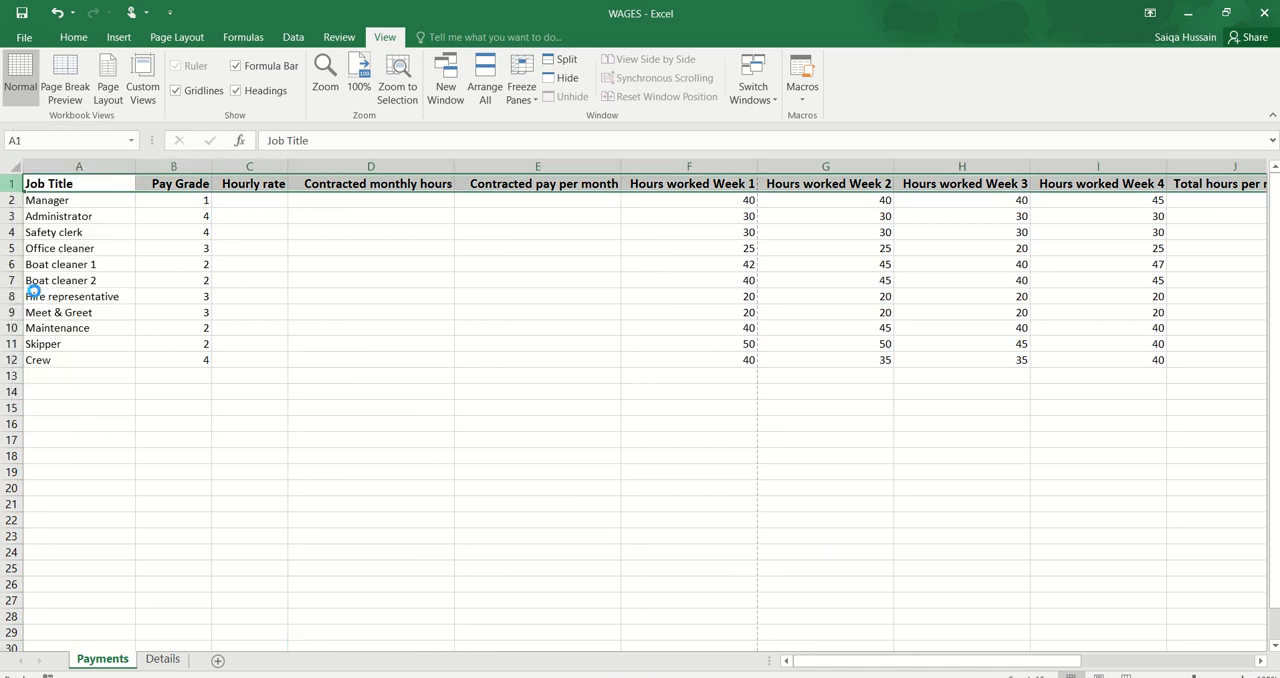
left_click(160, 248)
Step: Merge and centre cells A1 to O1 on the Payments worksheet
left_click_drag(92, 183, 1034, 185)
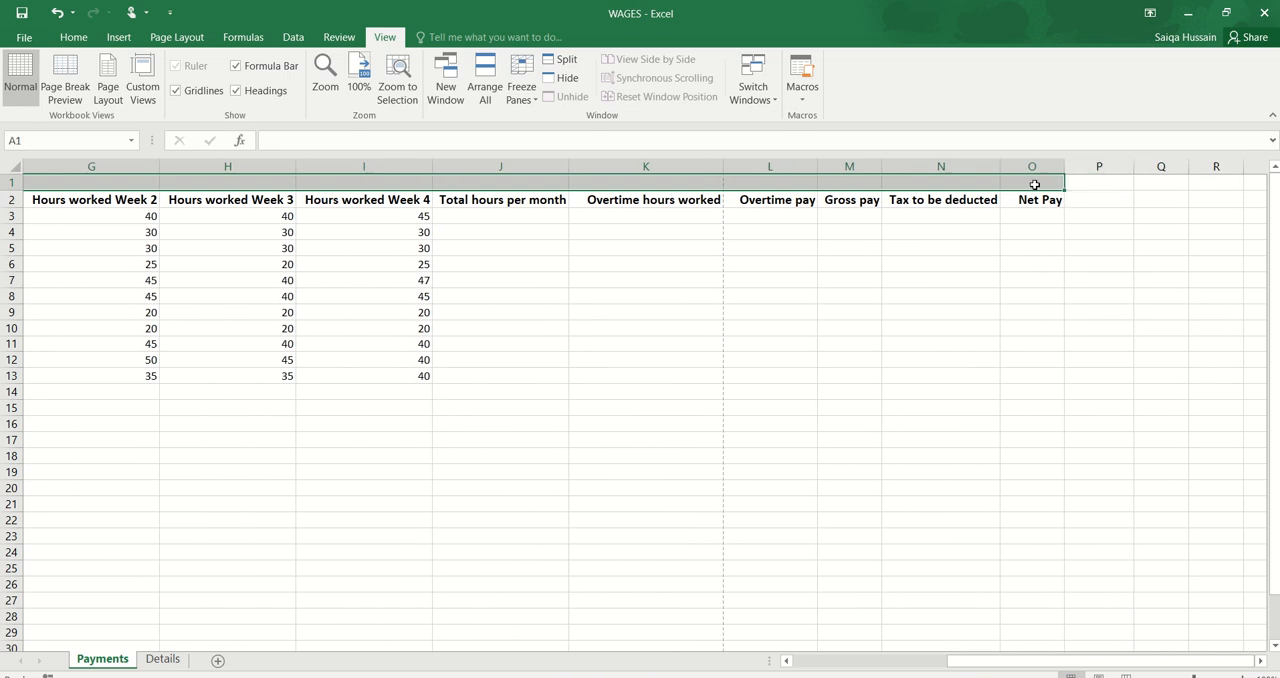
left_click(74, 37)
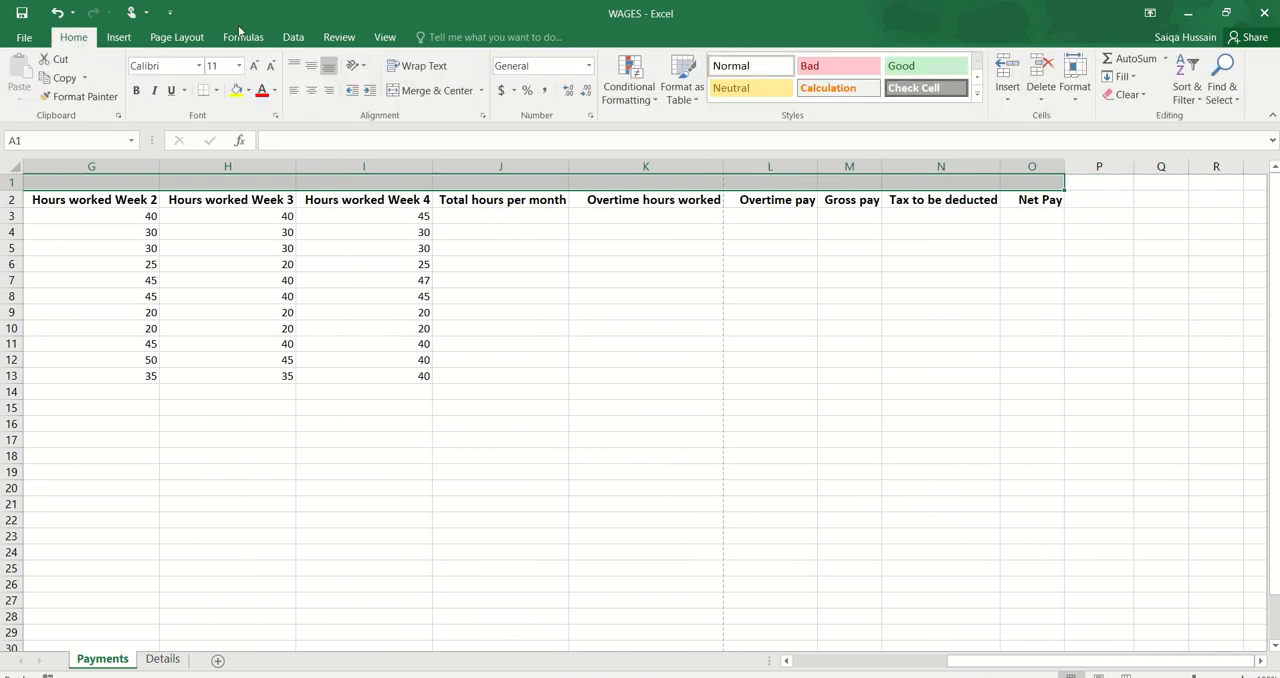
left_click(418, 92)
left_click(478, 267)
scroll(478, 267, "down", 3)
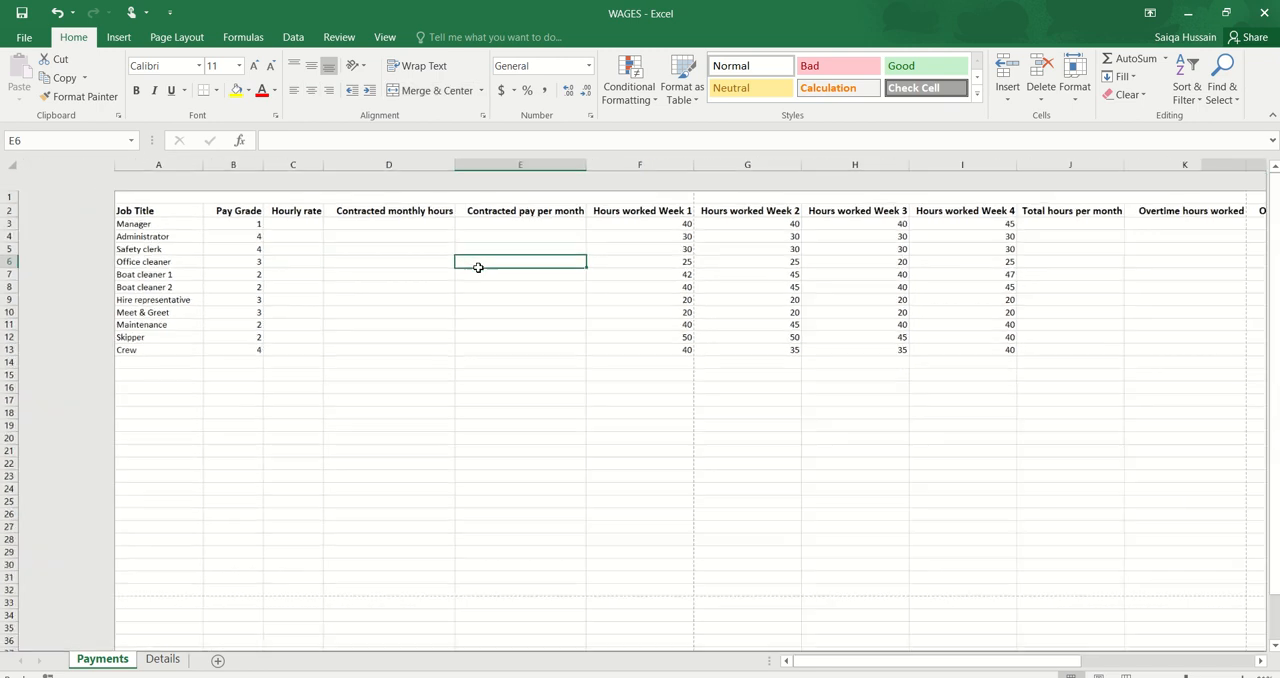
left_click(478, 172)
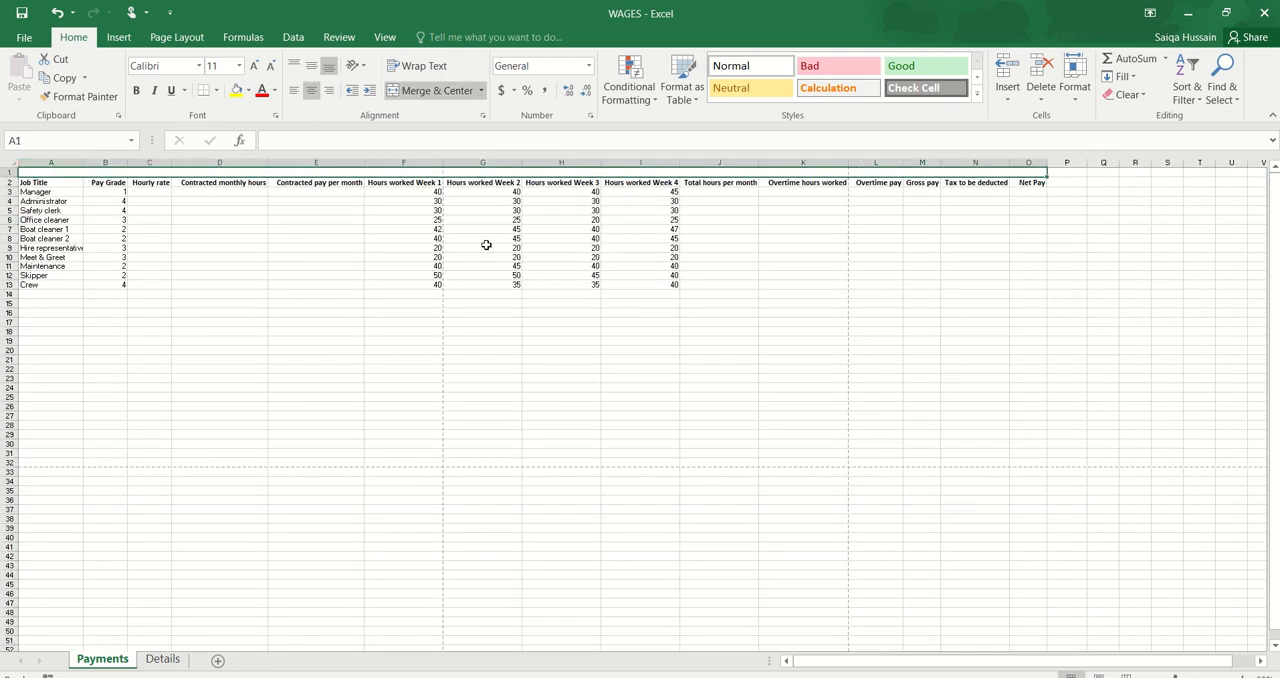
Step: Enter the heading "Staff Payments - July" in the merged cell in row 1
left_click(560, 677)
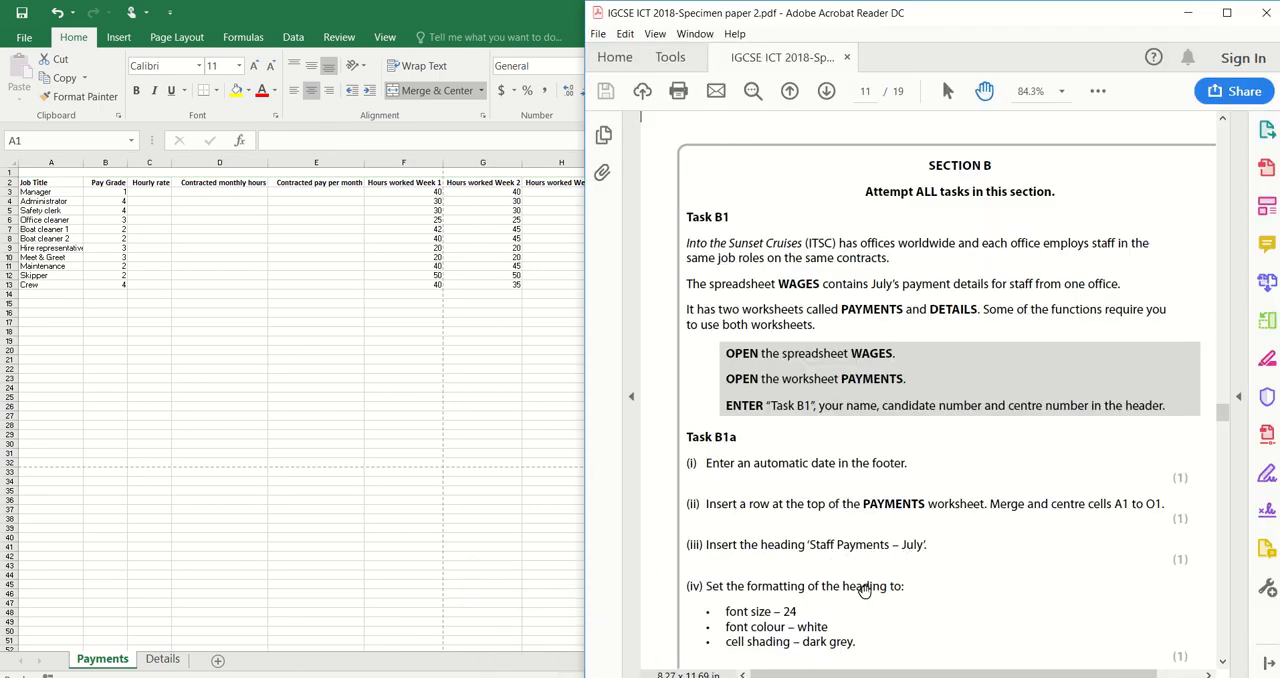
left_click(463, 458)
scroll(464, 459, "up", 6, "ctrl")
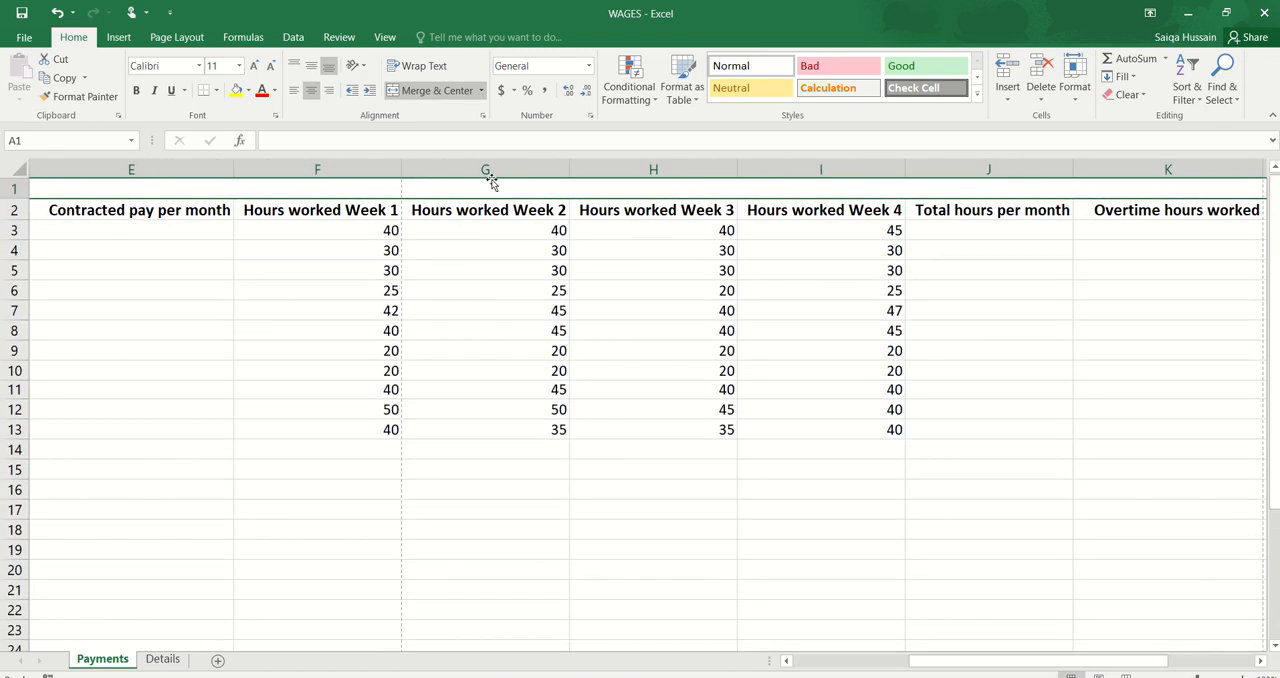
double_click(492, 183)
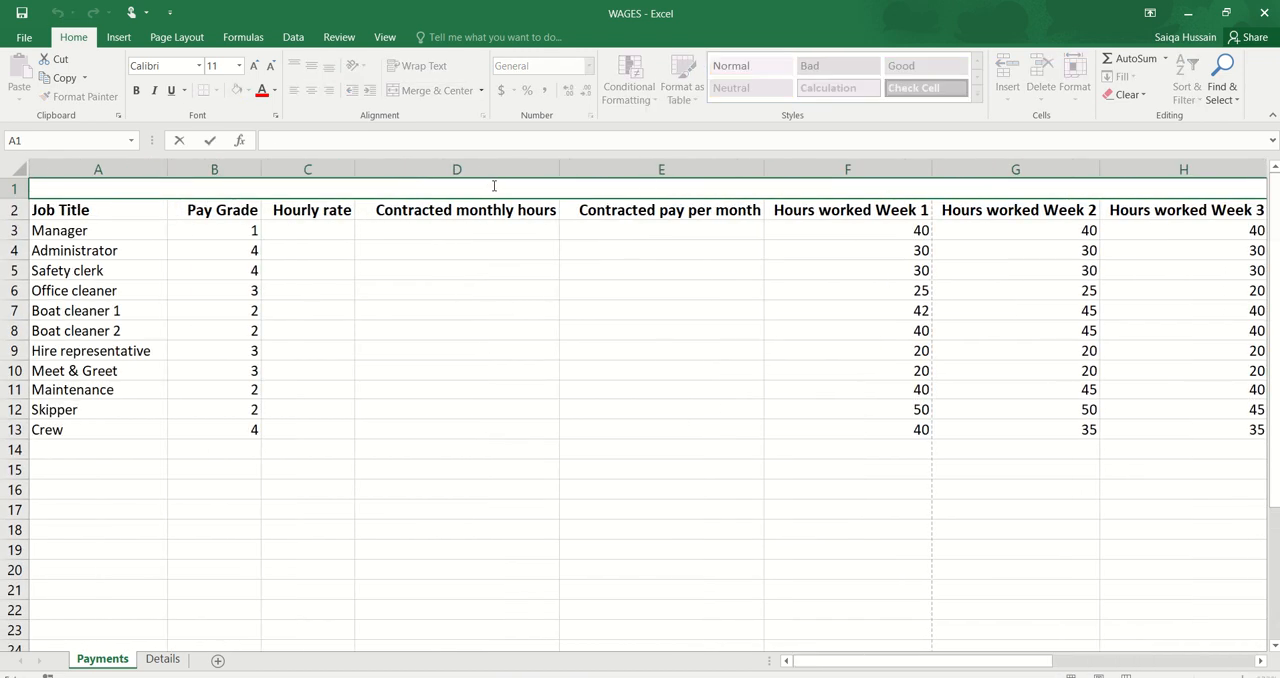
type("Staff Payme")
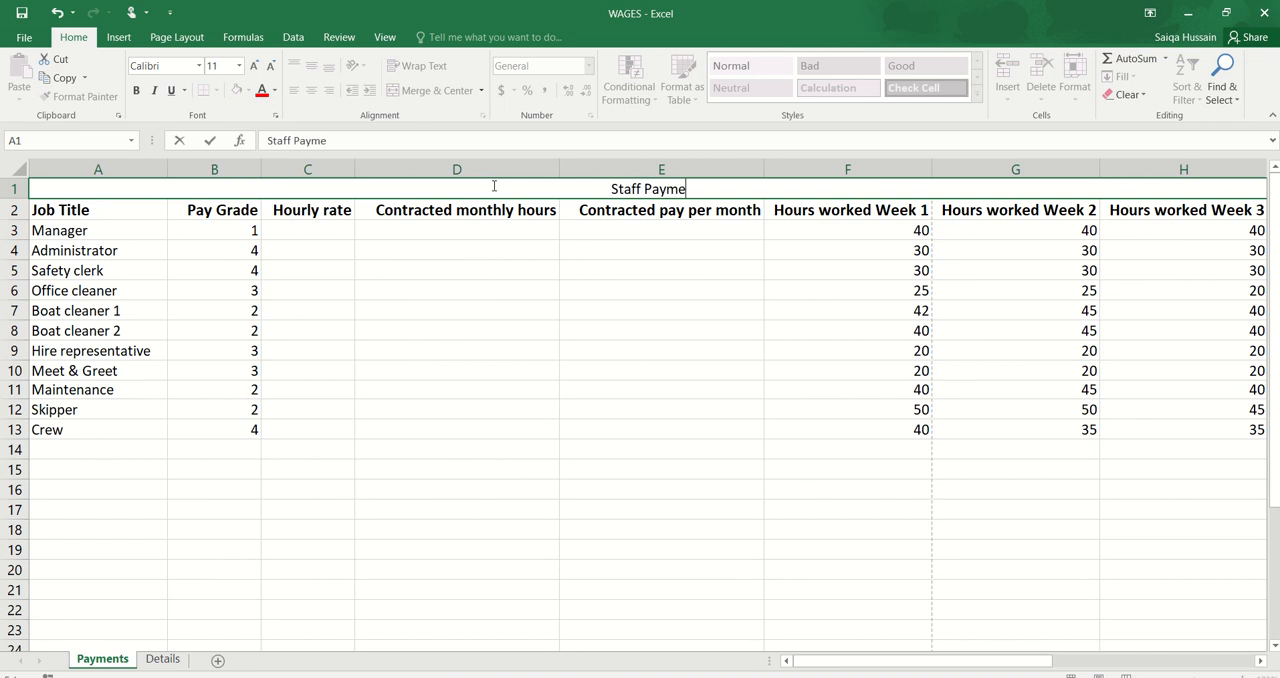
type("nts - July")
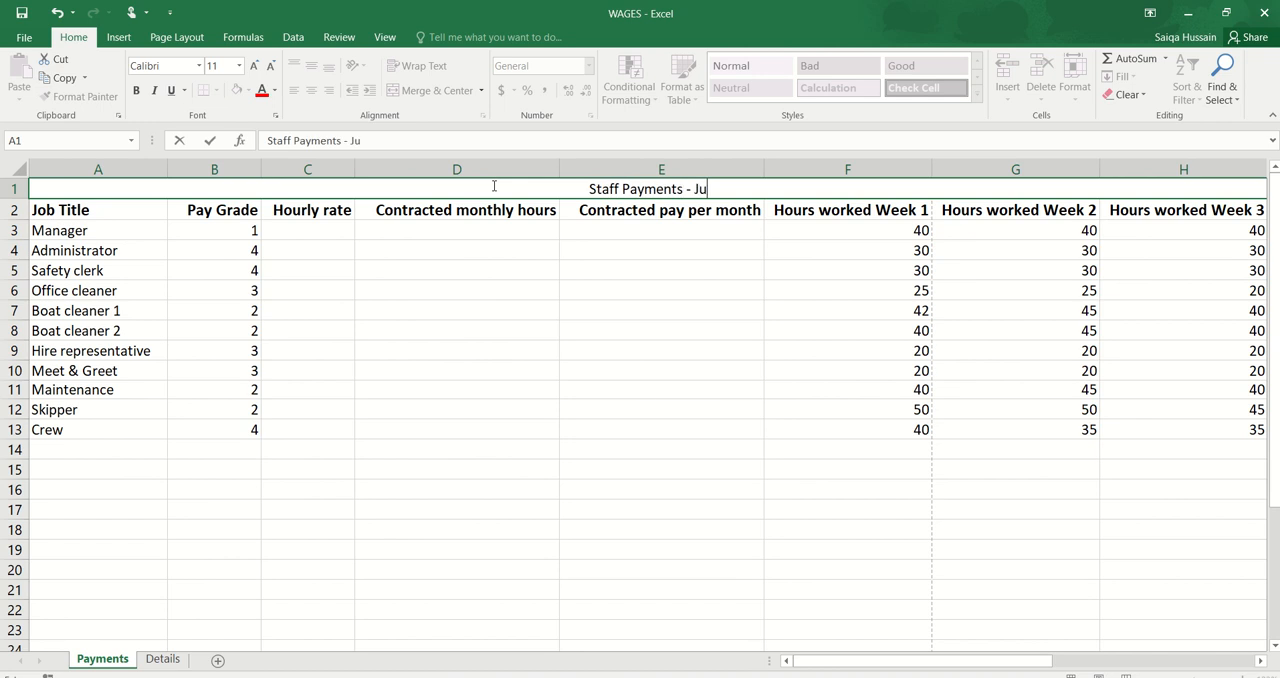
key("ctrl+Return")
left_click(494, 305)
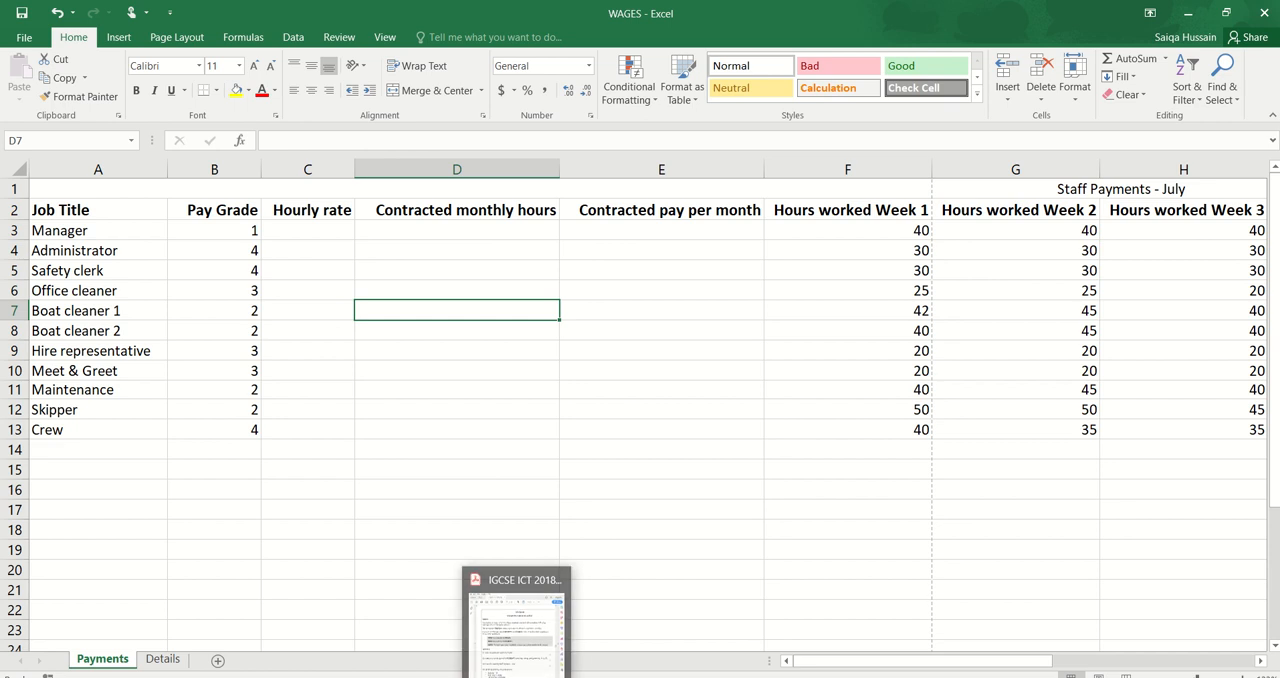
Step: Set the "Staff Payments - July" heading in row 1 to font size 24, following the exam paper in Acrobat Reader
left_click(1054, 192)
scroll(1054, 192, "down", 3, "ctrl")
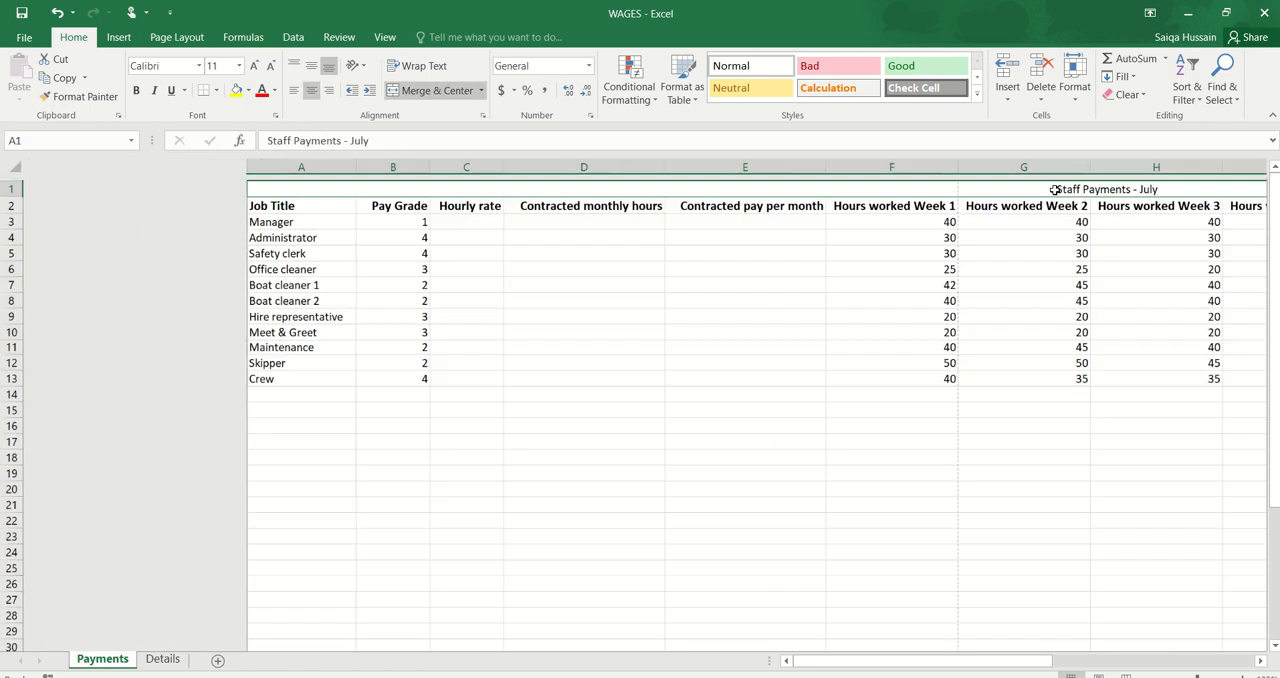
key("alt+Tab")
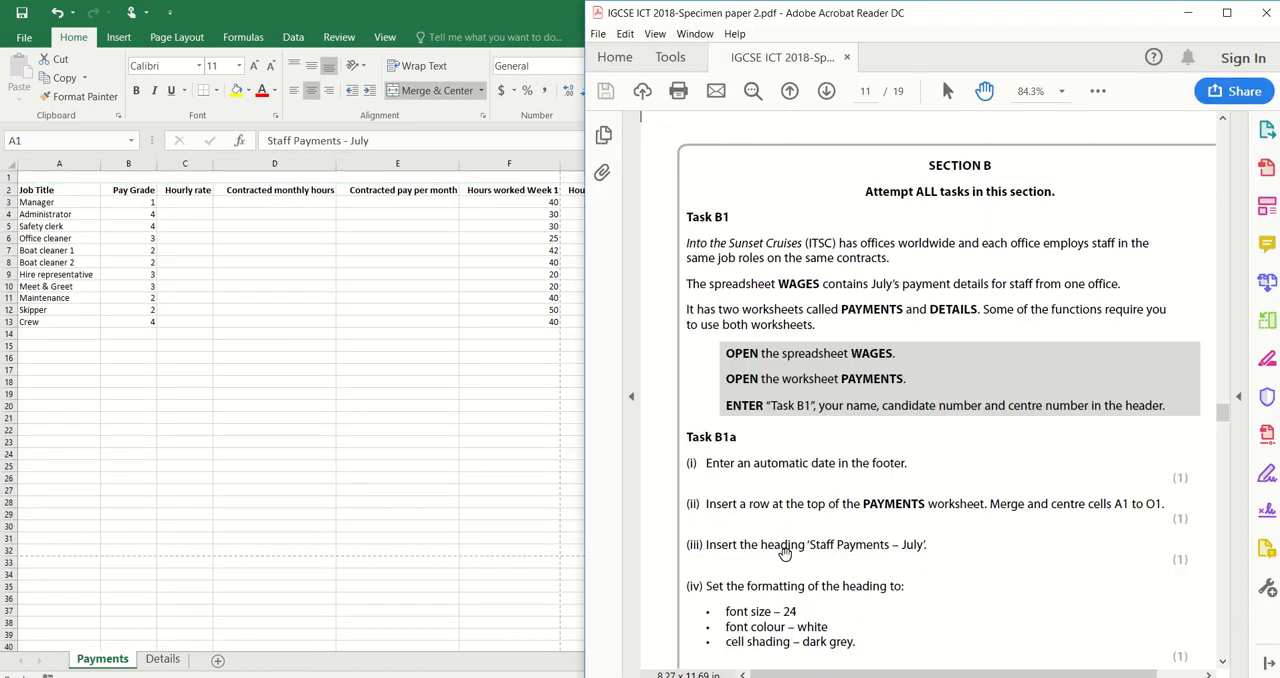
scroll(823, 553, "down", 2)
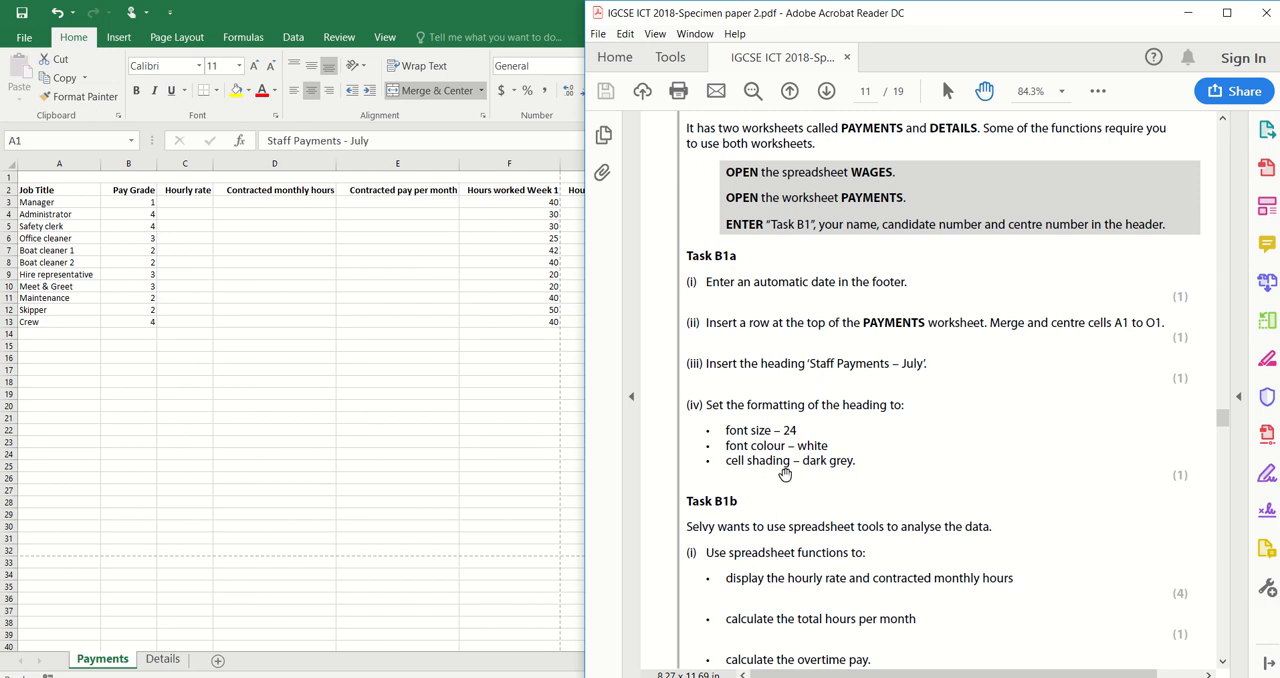
key("alt+Tab")
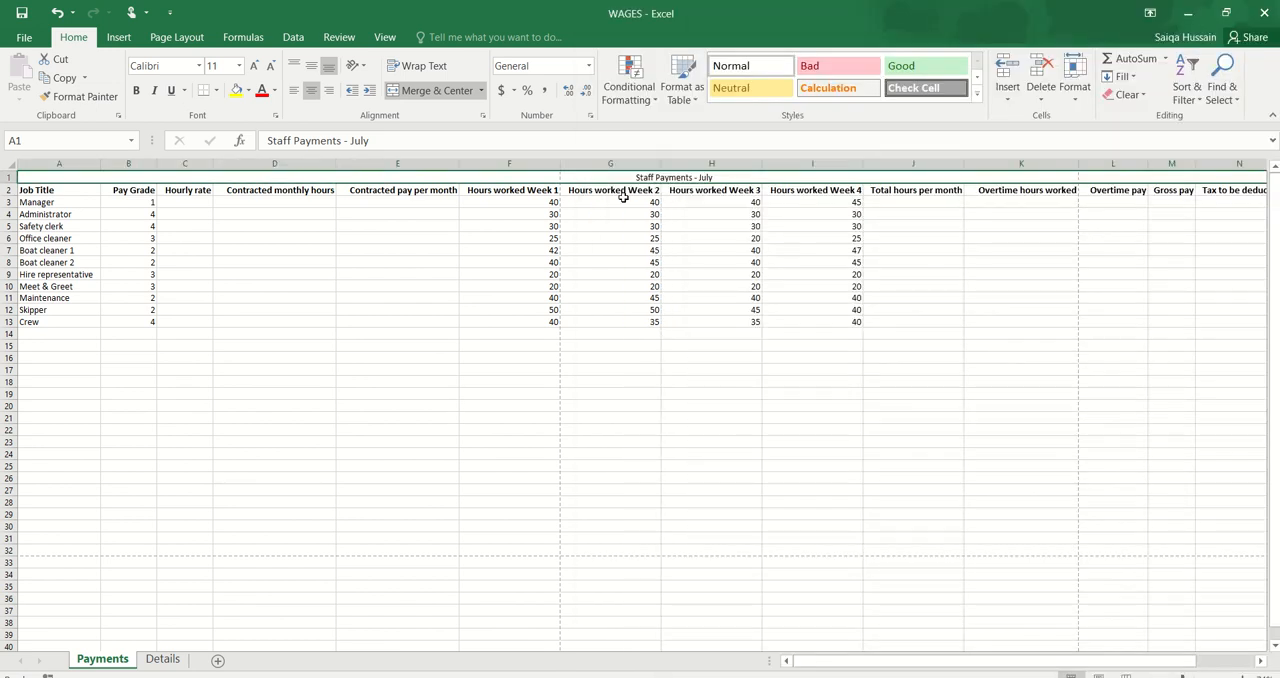
left_click(212, 65)
type("24")
key("Return")
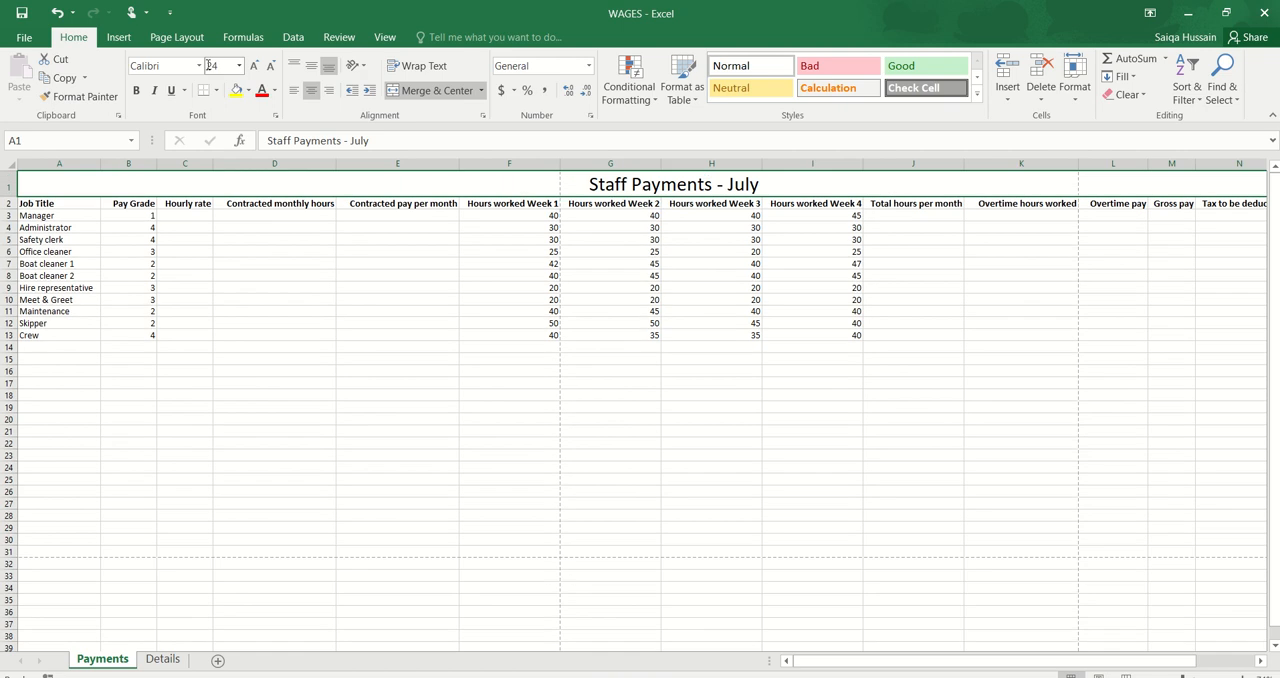
Step: Set the heading's font colour to white and shade its merged cell dark grey
left_click(275, 90)
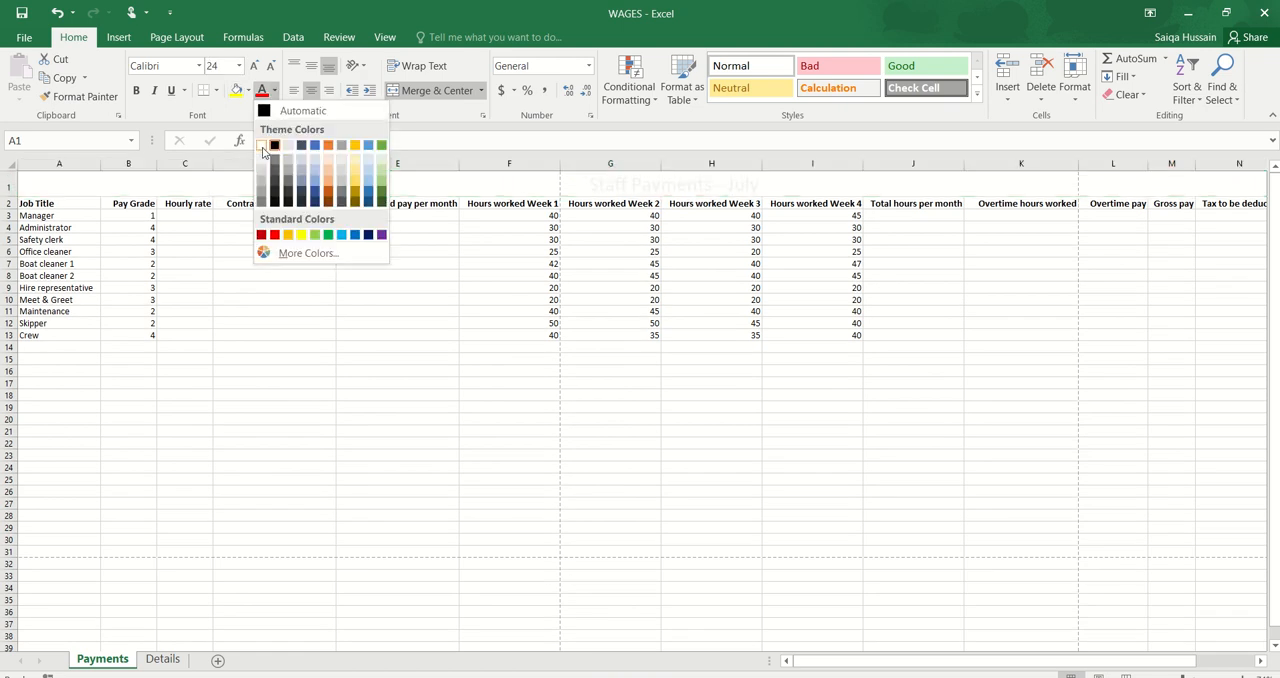
left_click(262, 146)
left_click(248, 90)
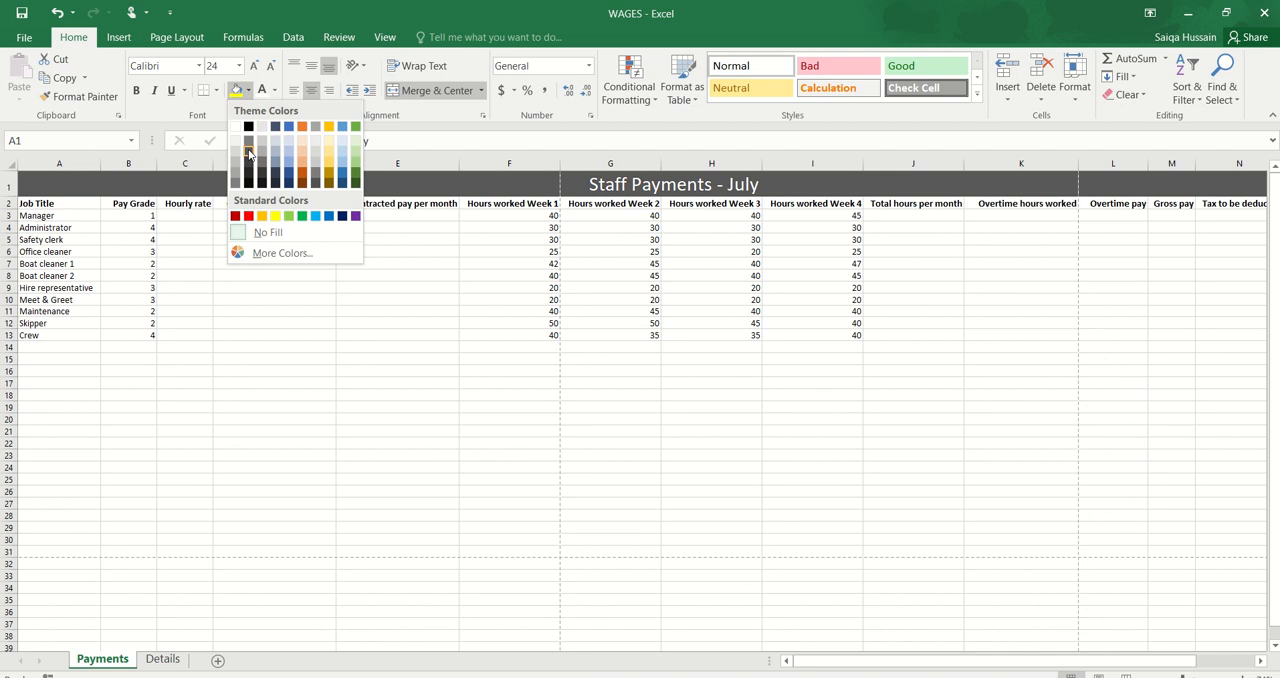
left_click(249, 162)
left_click(496, 430)
Step: Read the Task B1b instructions in the exam paper in Acrobat Reader and return to the Payments worksheet in Excel
left_click(456, 677)
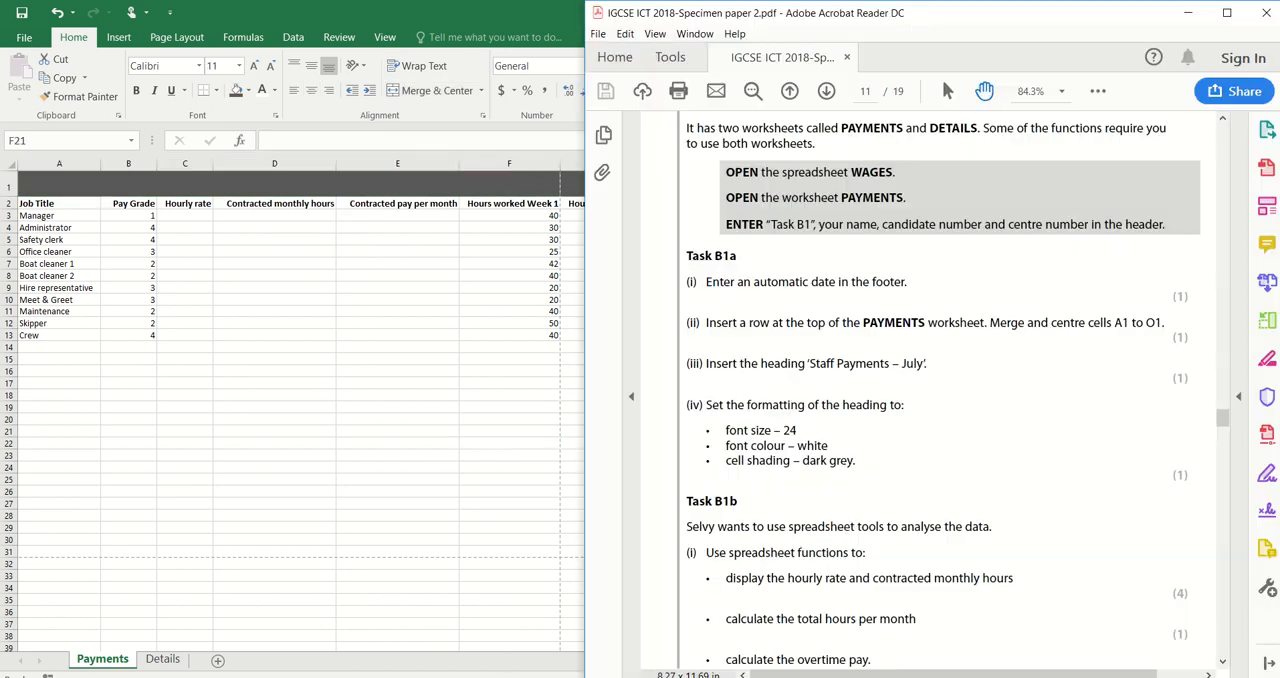
scroll(876, 511, "down", 5)
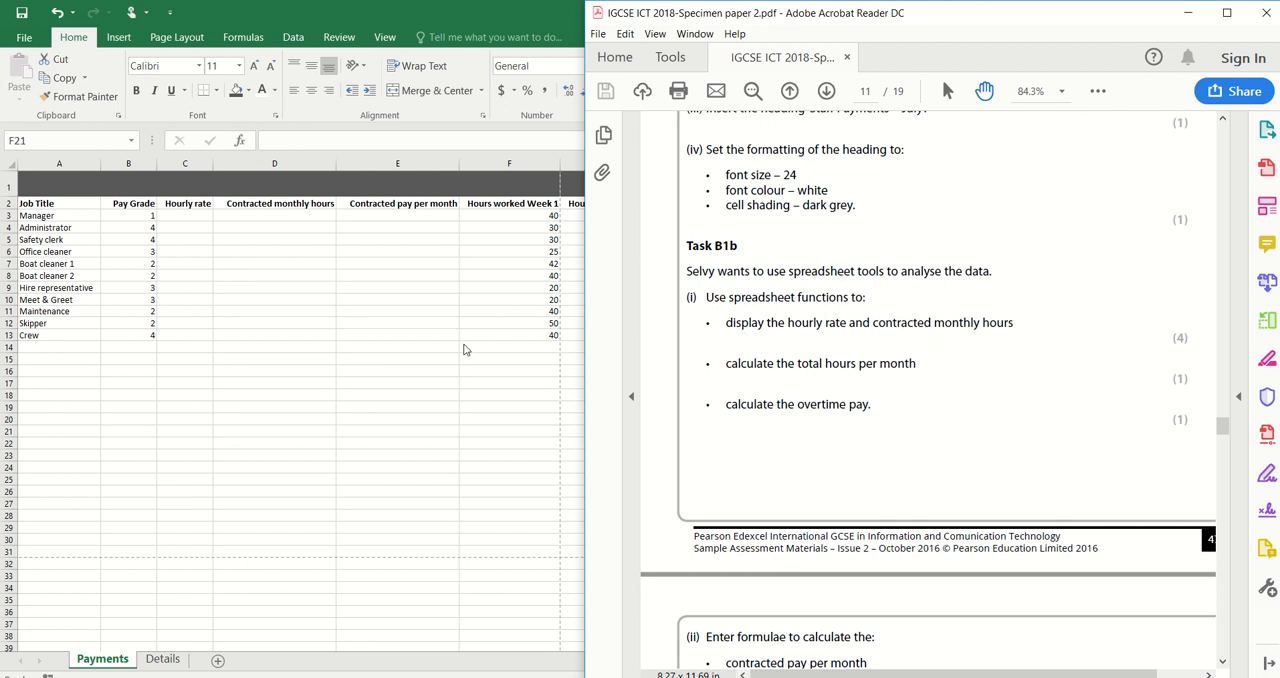
key("alt+Tab")
left_click(237, 215)
scroll(238, 213, "up", 2)
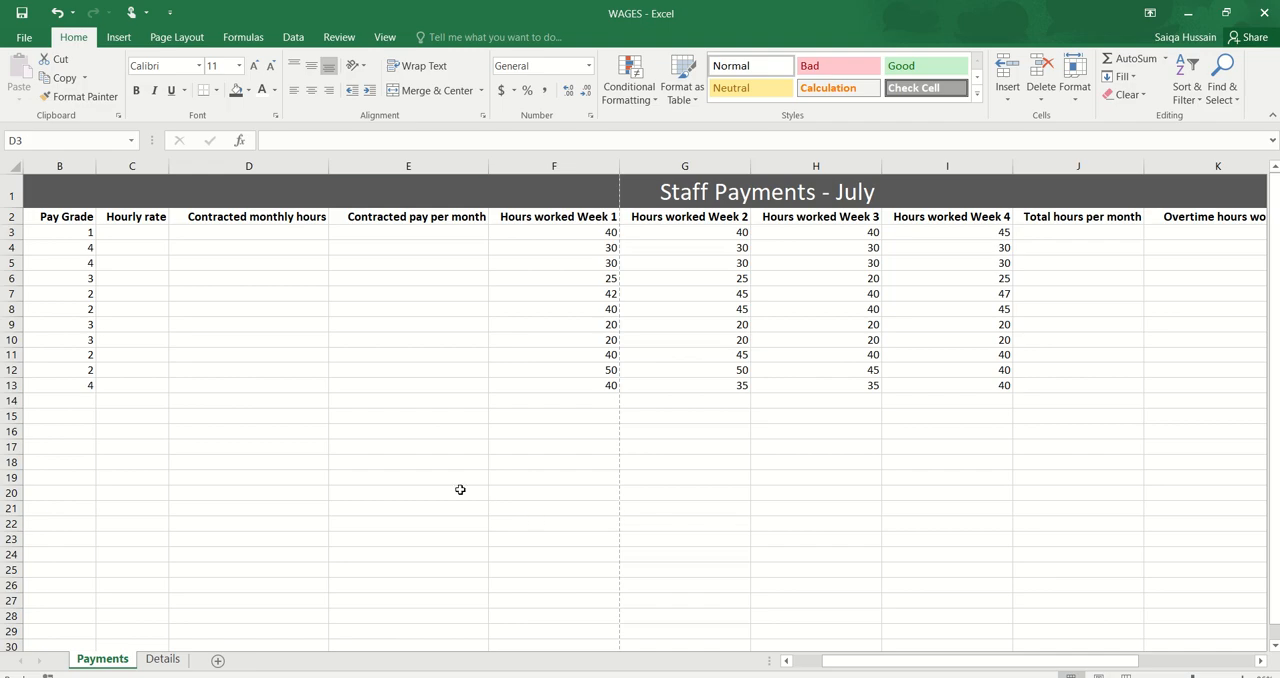
left_click(460, 489)
scroll(460, 489, "up", 2)
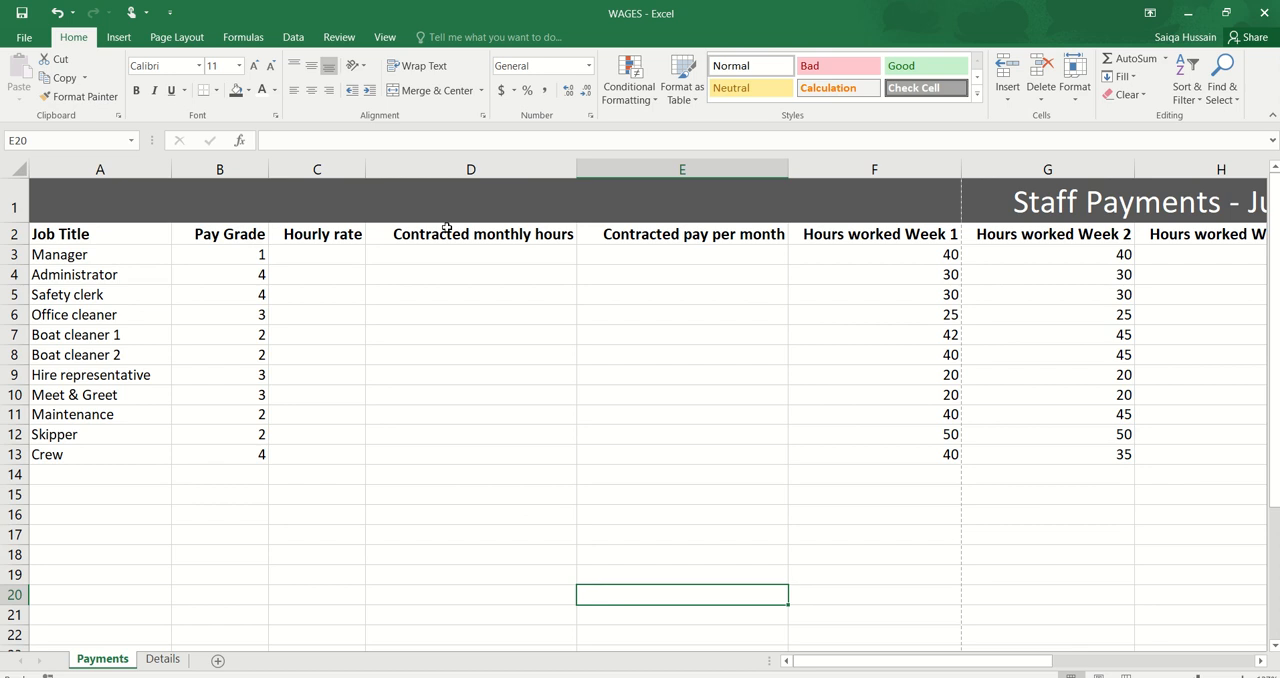
Step: Examine the Pay Grade, Hourly rate and Contracted monthly hours columns on Payments, and the pay grade table A2:C5 on the Details worksheet
left_click_drag(371, 228, 607, 389)
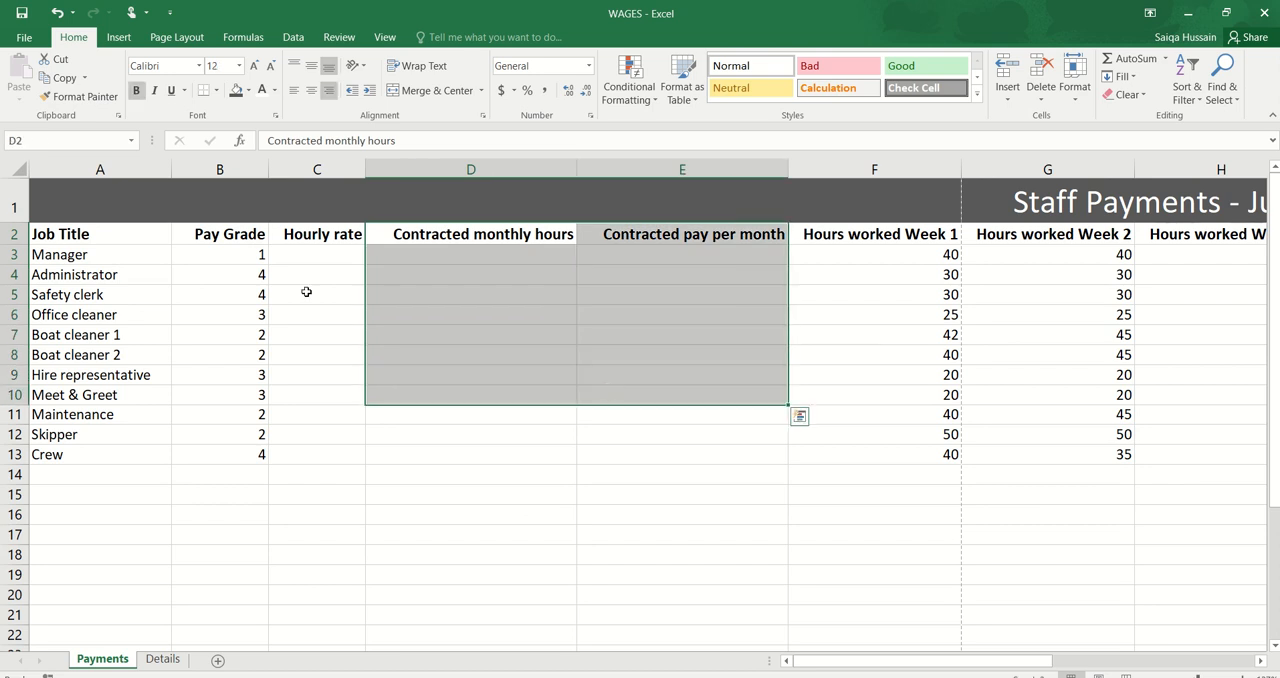
left_click_drag(307, 238, 377, 455)
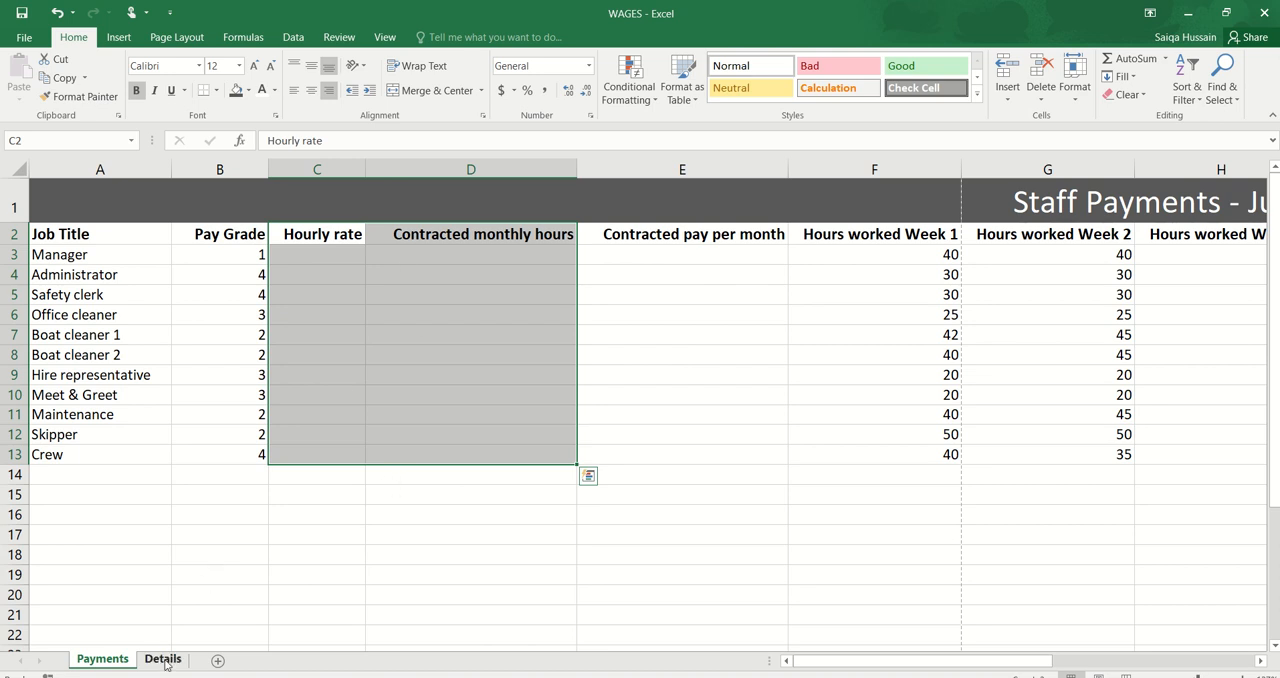
left_click(296, 402)
left_click_drag(234, 254, 236, 452)
left_click(162, 658)
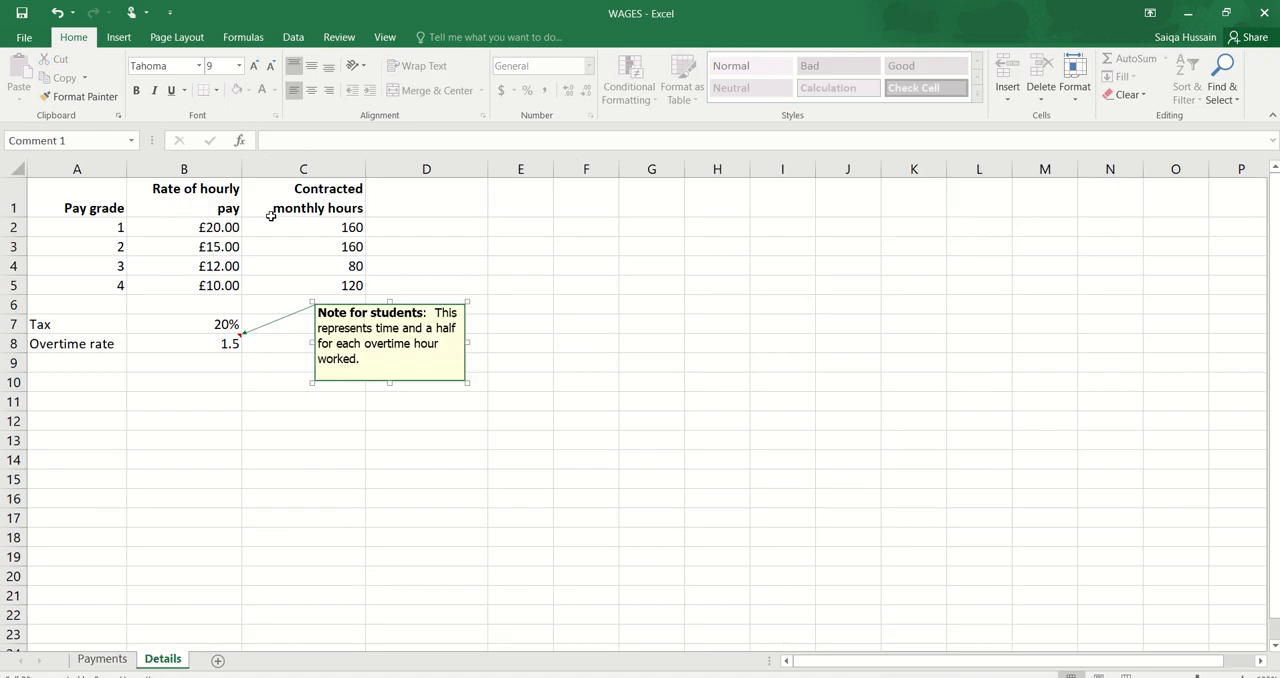
scroll(196, 298, "up", 4)
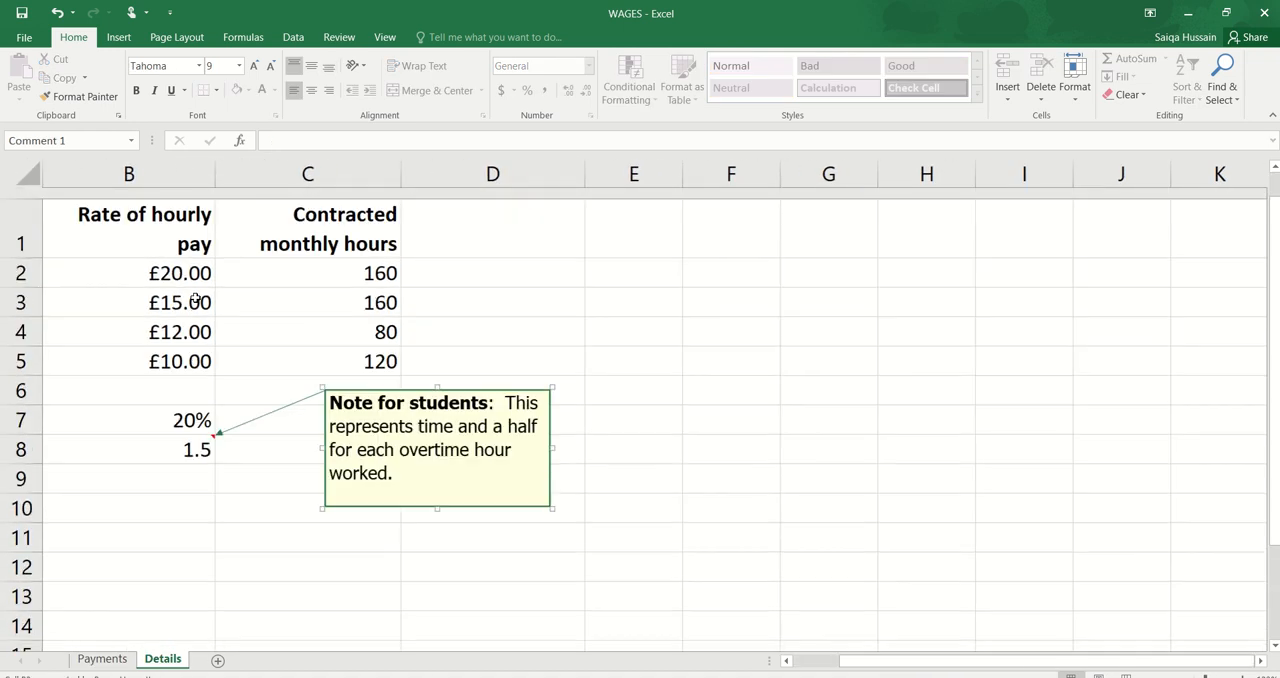
scroll(194, 298, "left", 2)
left_click(178, 263)
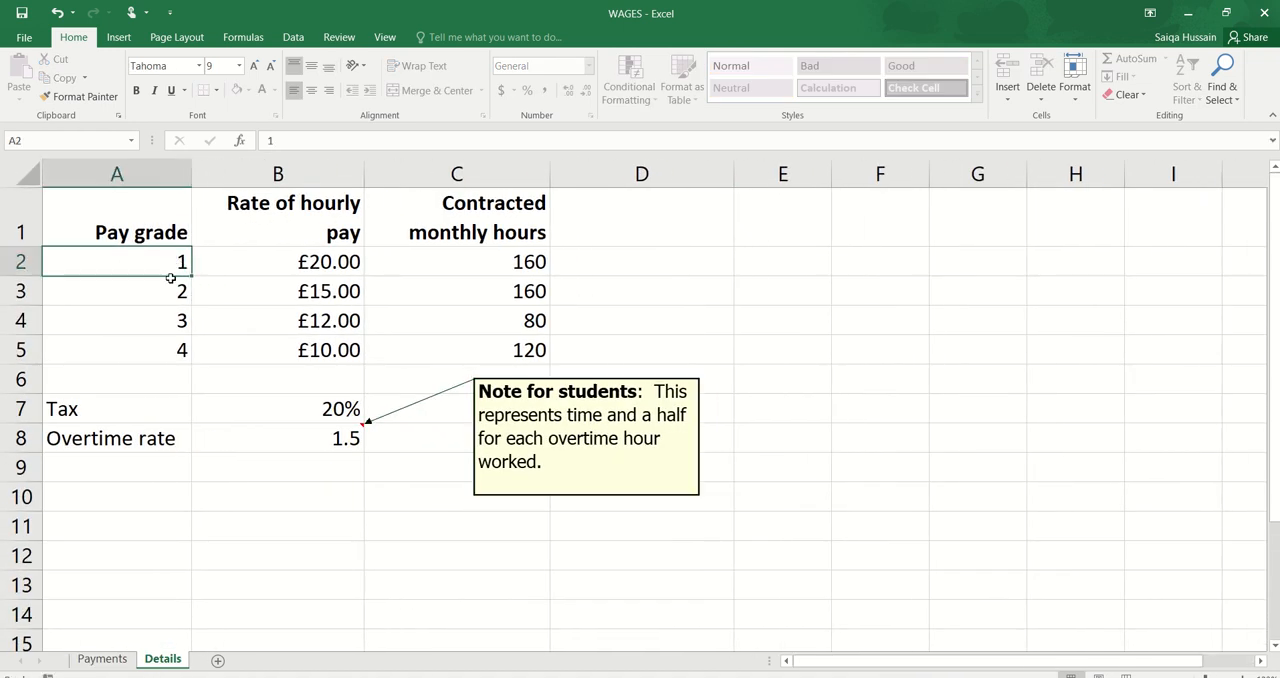
left_click_drag(171, 279, 400, 343)
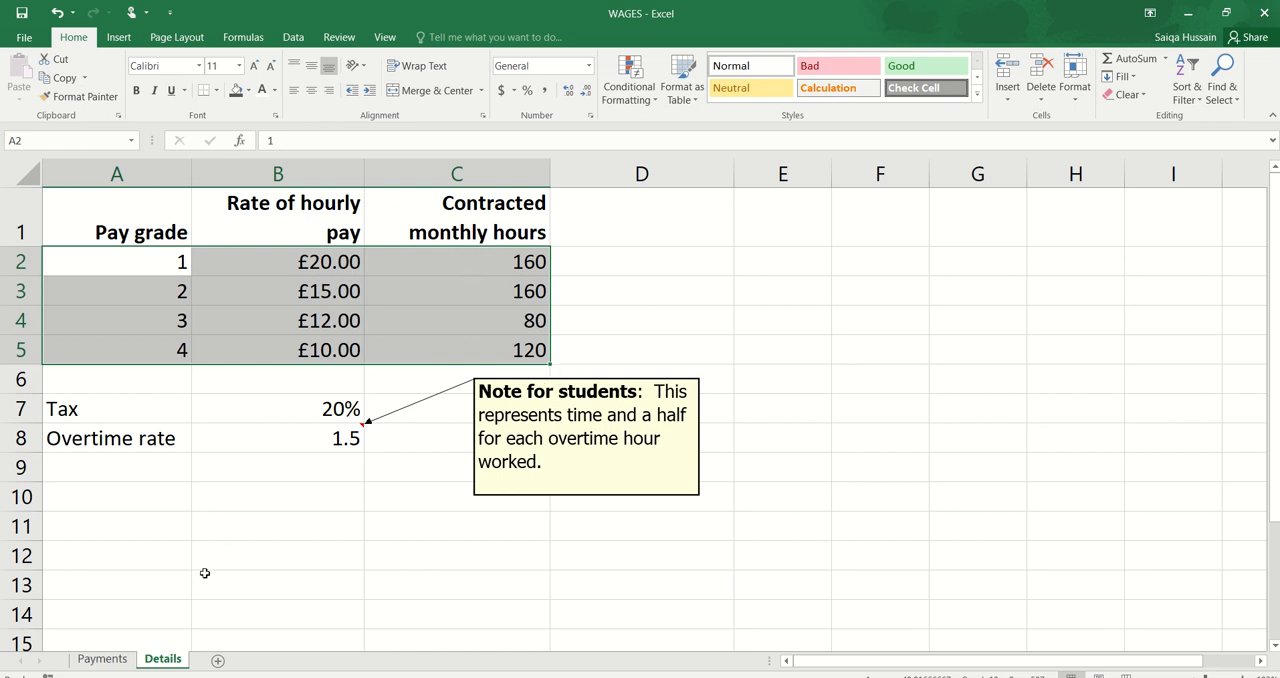
Step: Start a VLOOKUP function in cell C3 of the Payments worksheet with pay grade cell B3 as its lookup value
left_click(102, 659)
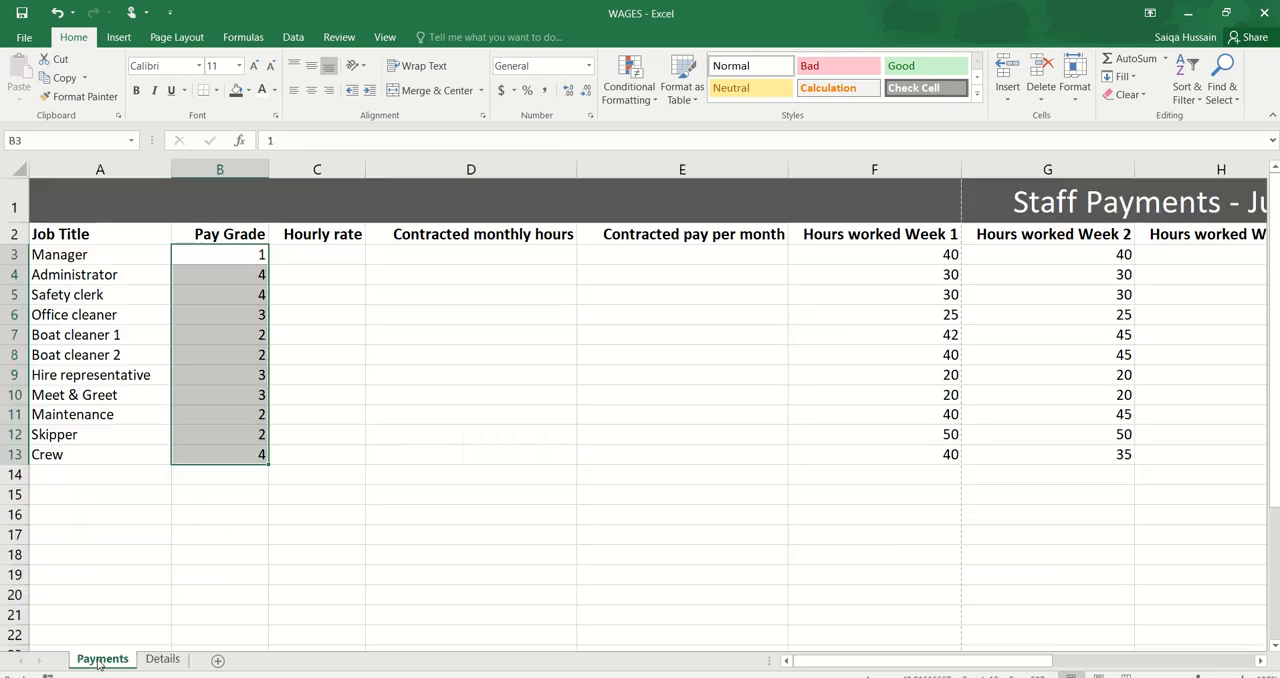
left_click(313, 251)
scroll(313, 251, "up", 3)
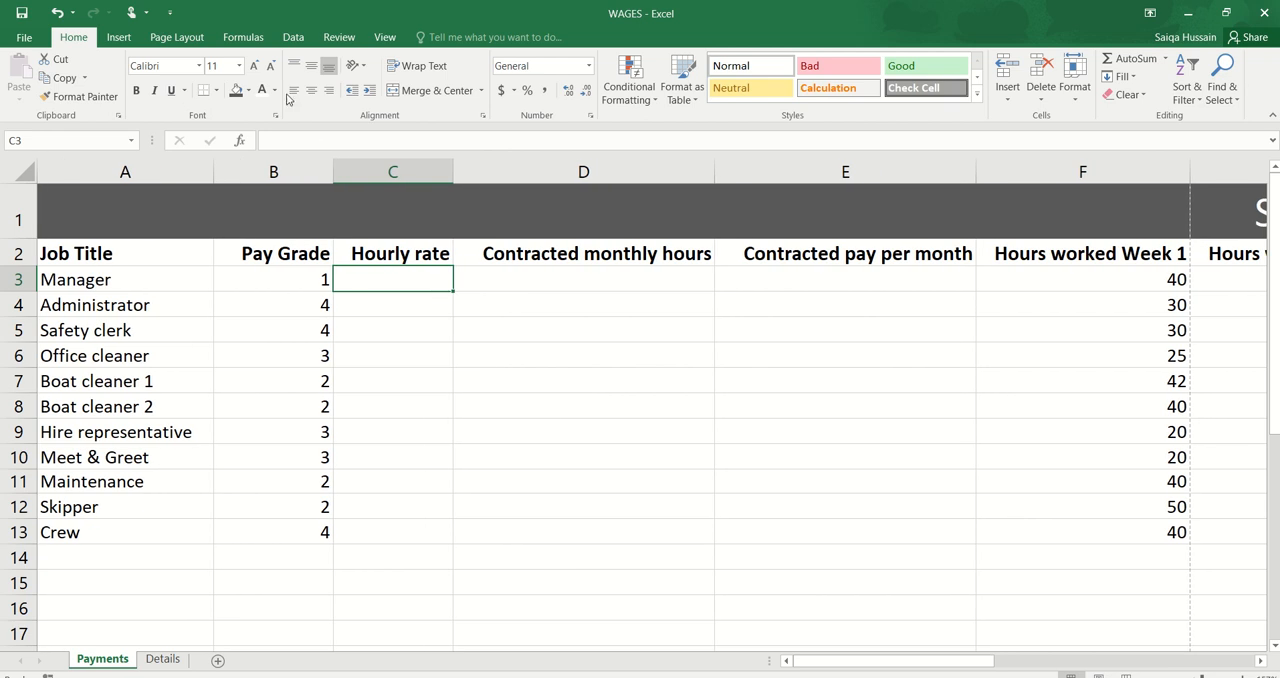
left_click(245, 37)
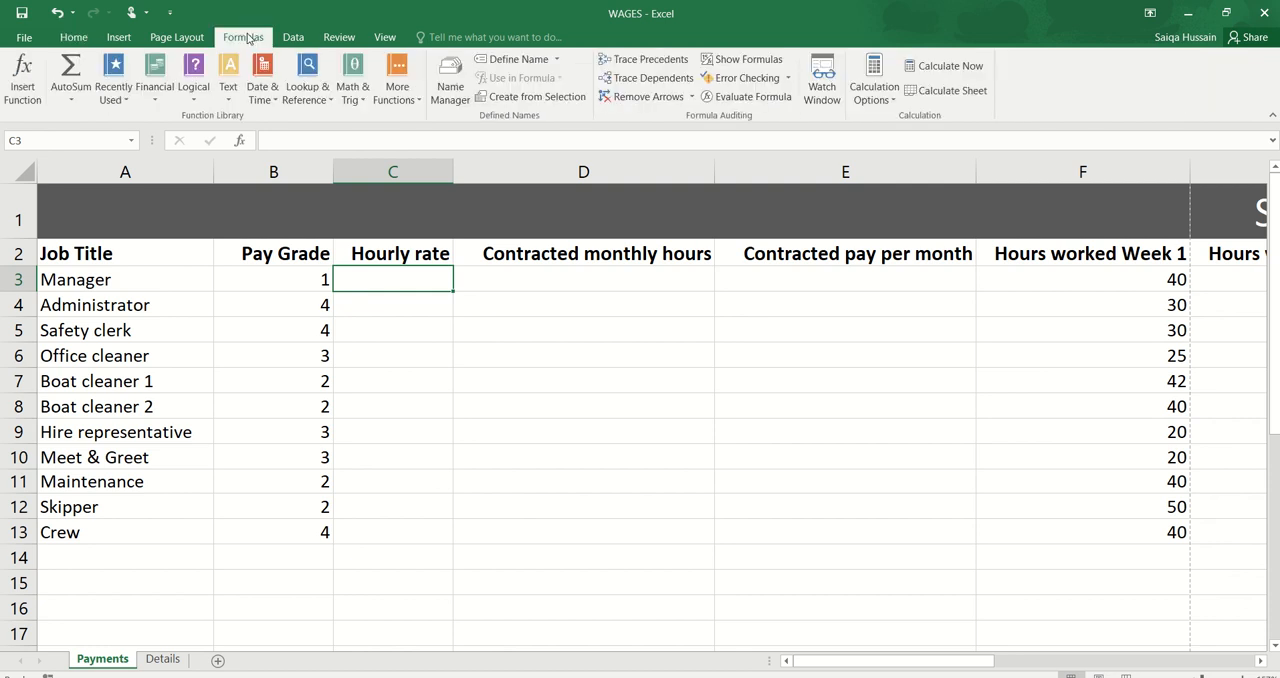
left_click(308, 85)
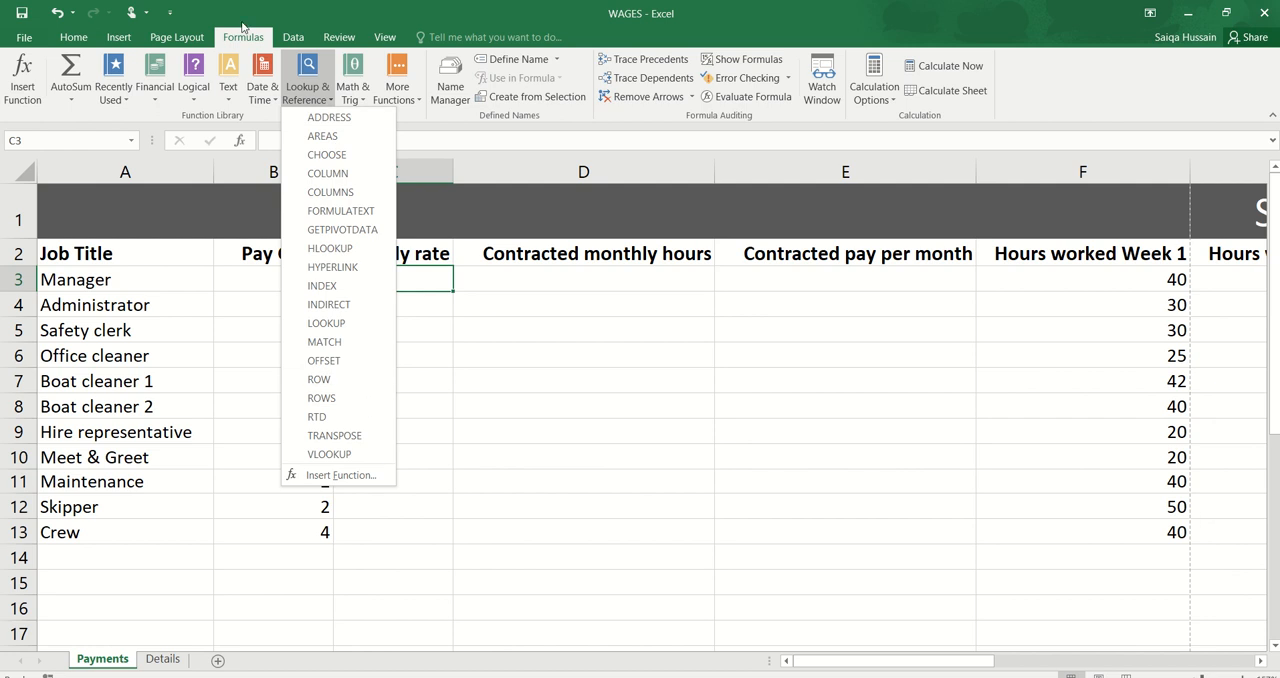
left_click(330, 454)
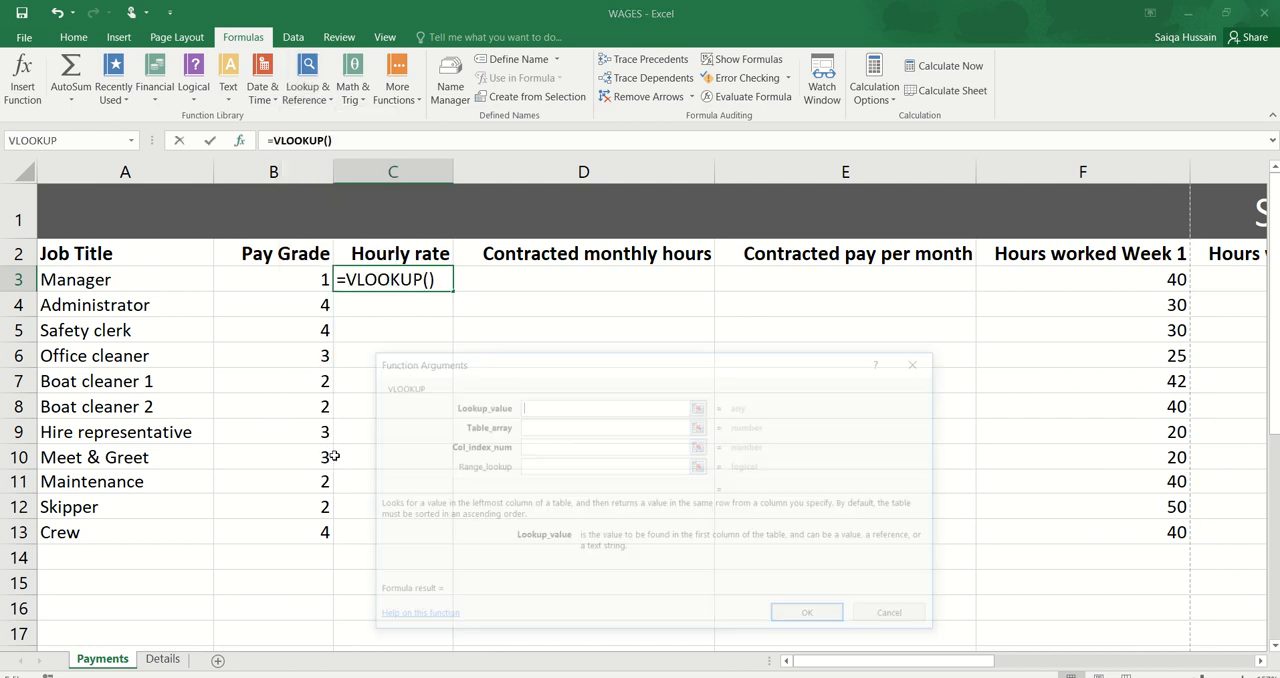
left_click_drag(666, 366, 815, 275)
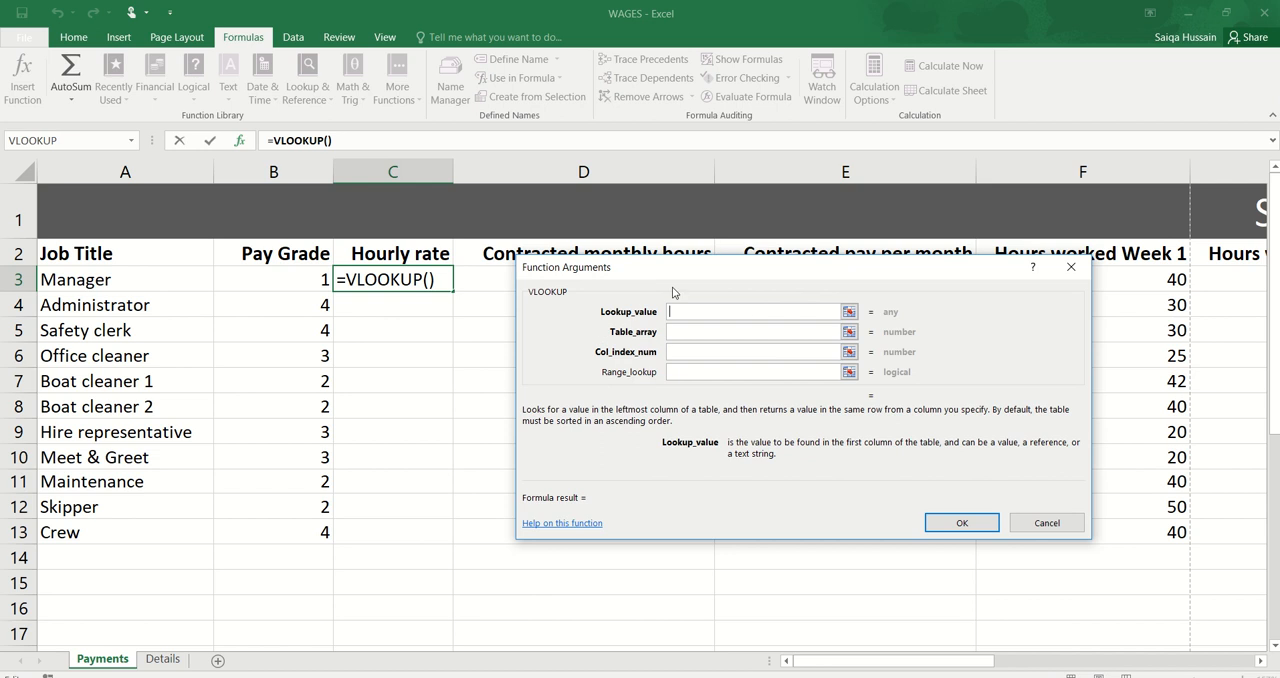
left_click(302, 283)
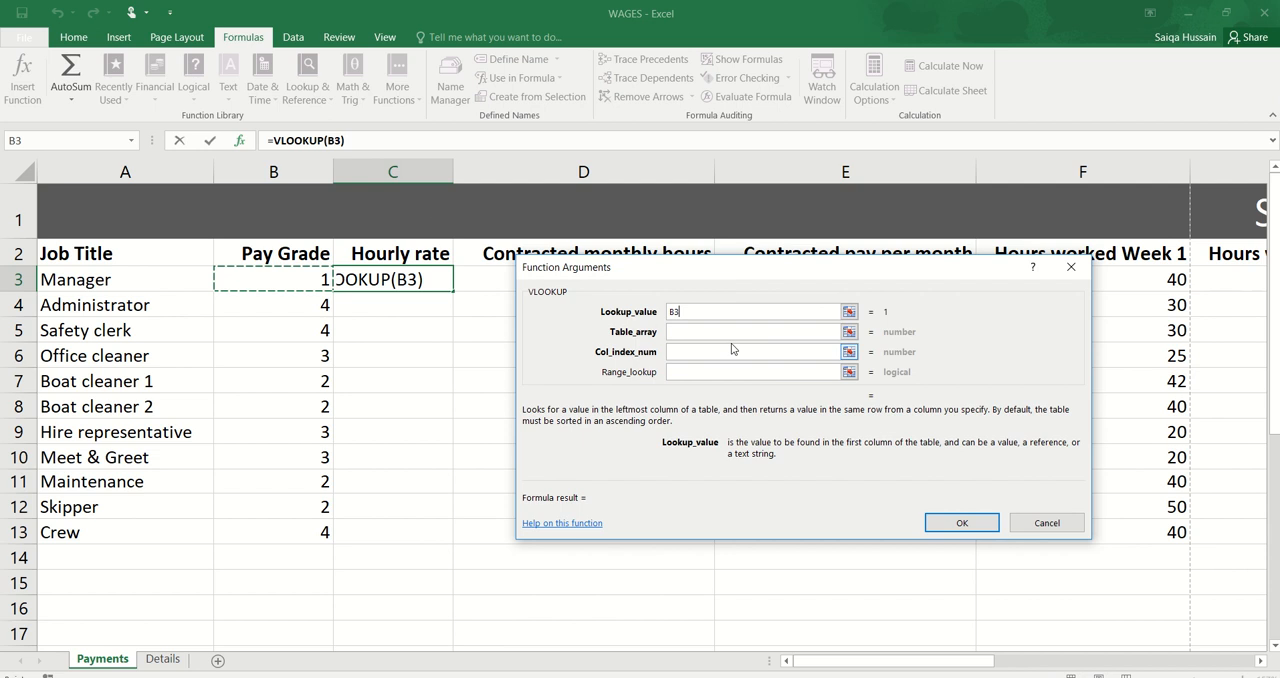
Step: Set the VLOOKUP table array to cells A2 to C5 on the Details worksheet
left_click(682, 329)
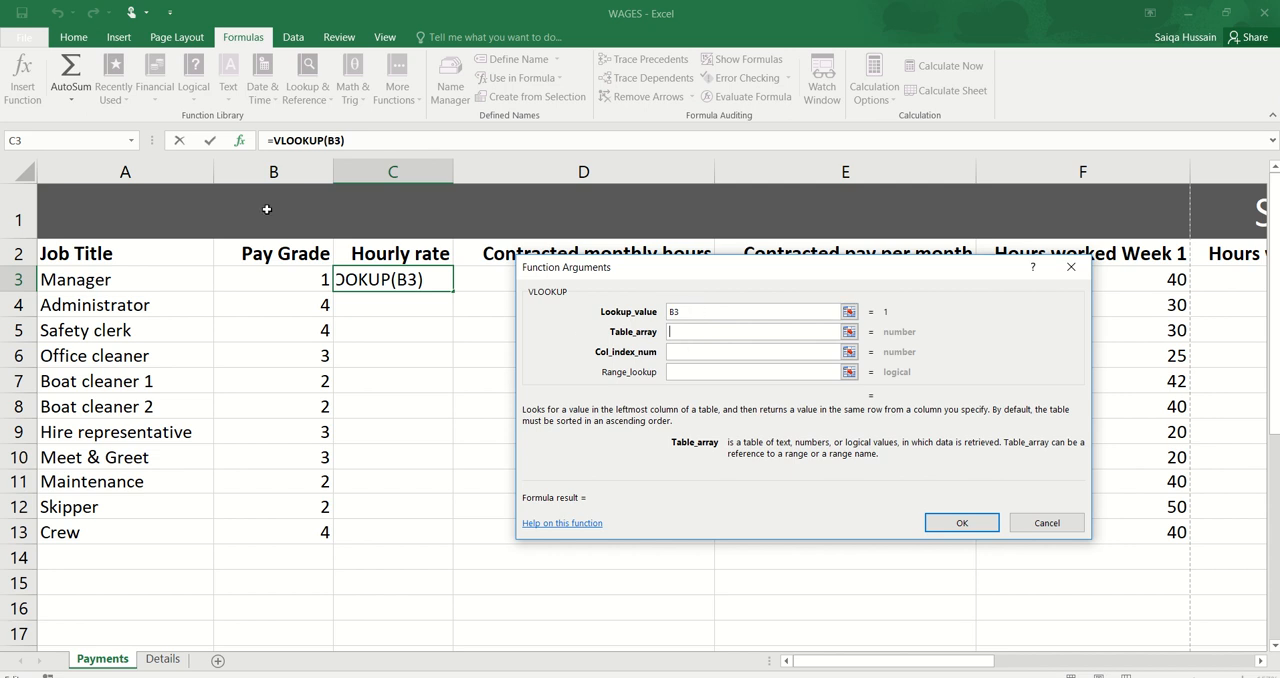
left_click(163, 660)
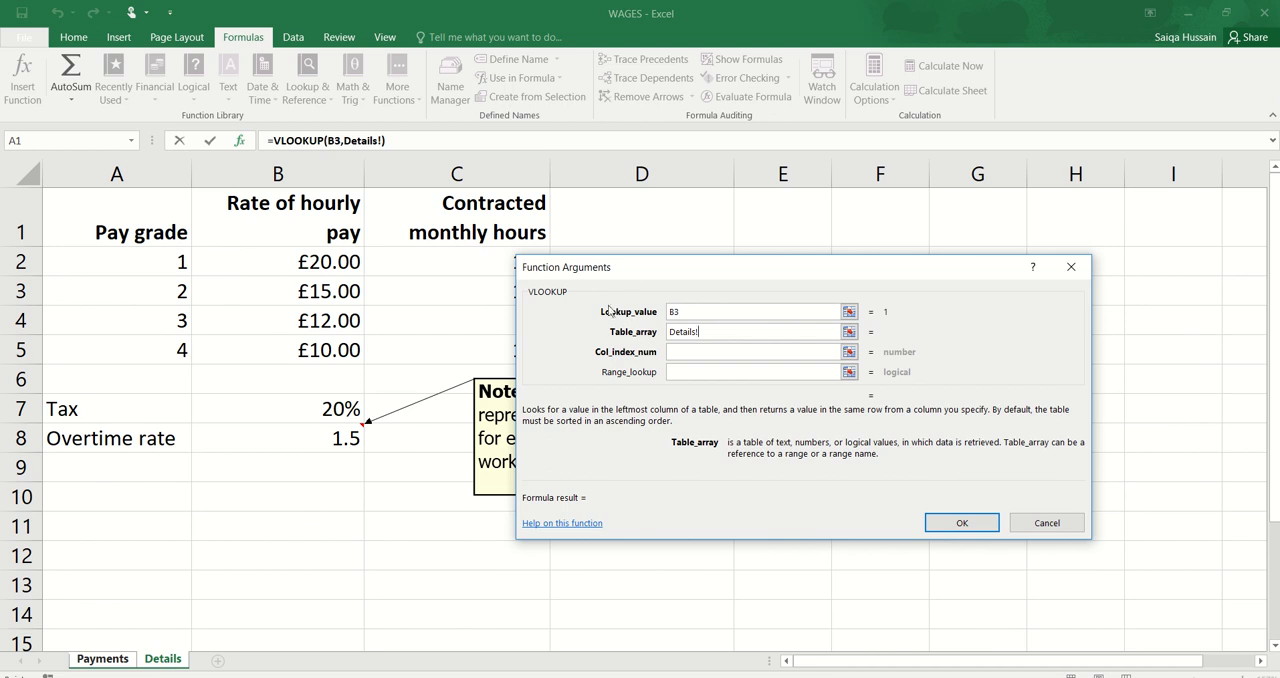
left_click_drag(630, 273, 697, 261)
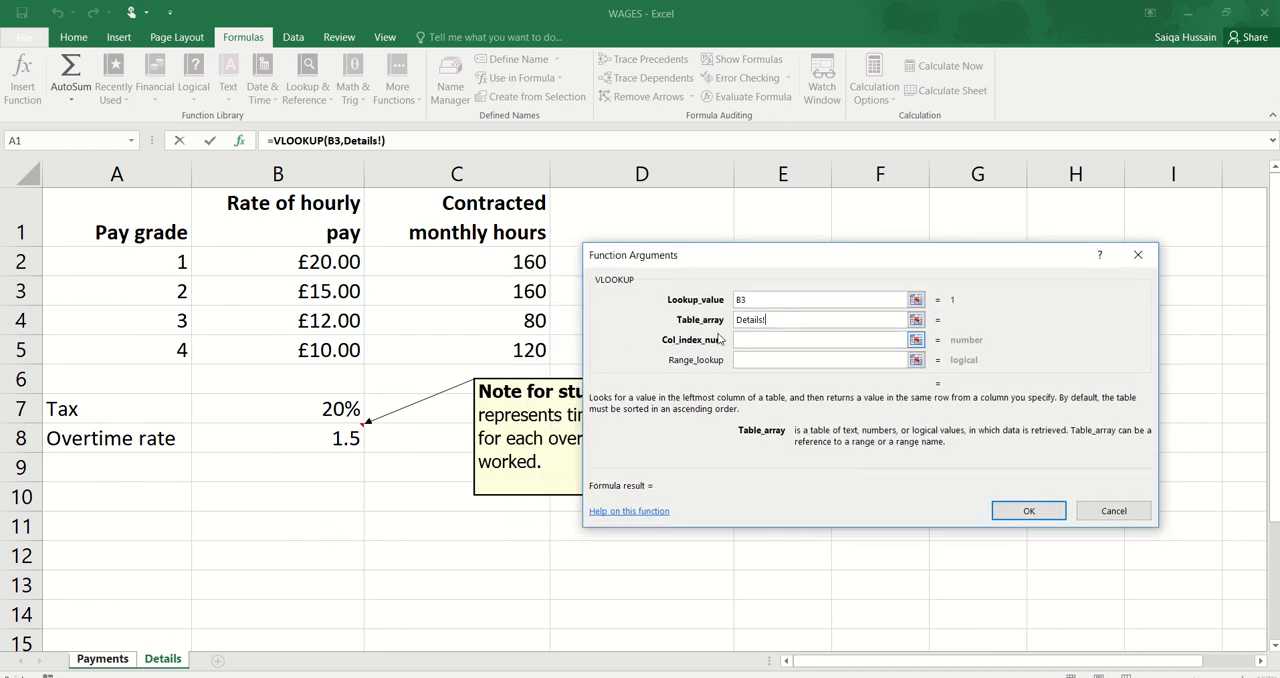
left_click_drag(160, 258, 293, 302)
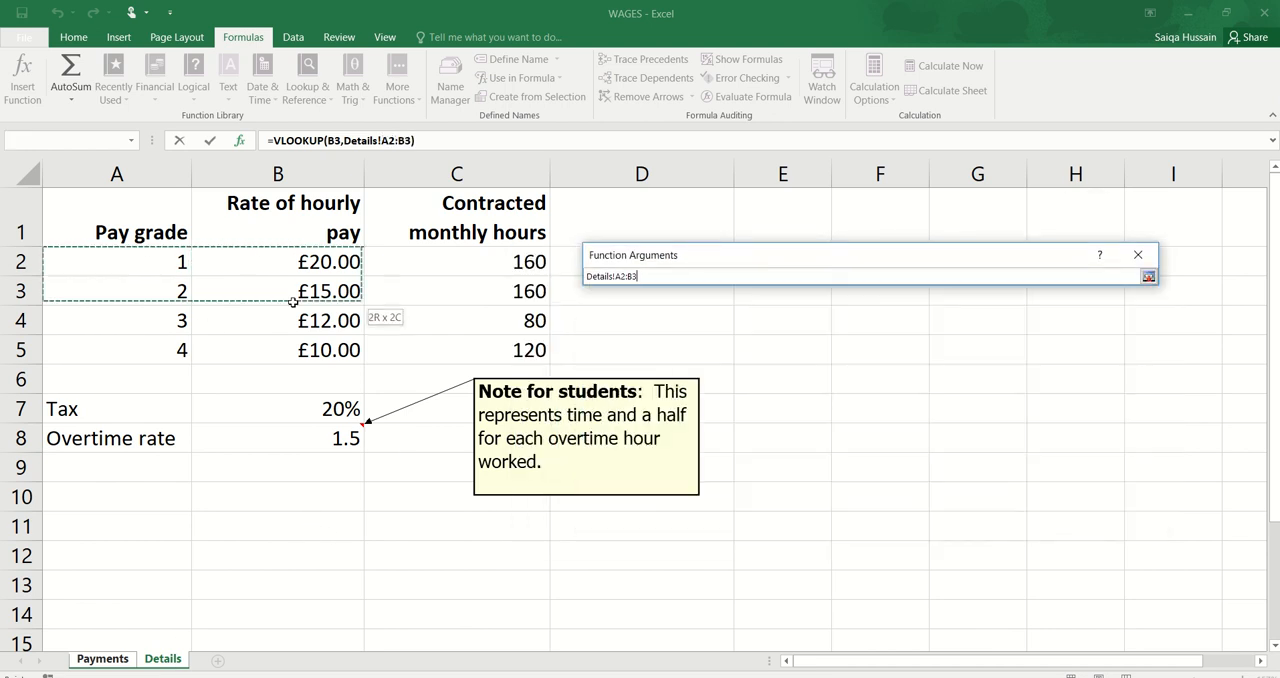
left_click_drag(400, 355, 402, 356)
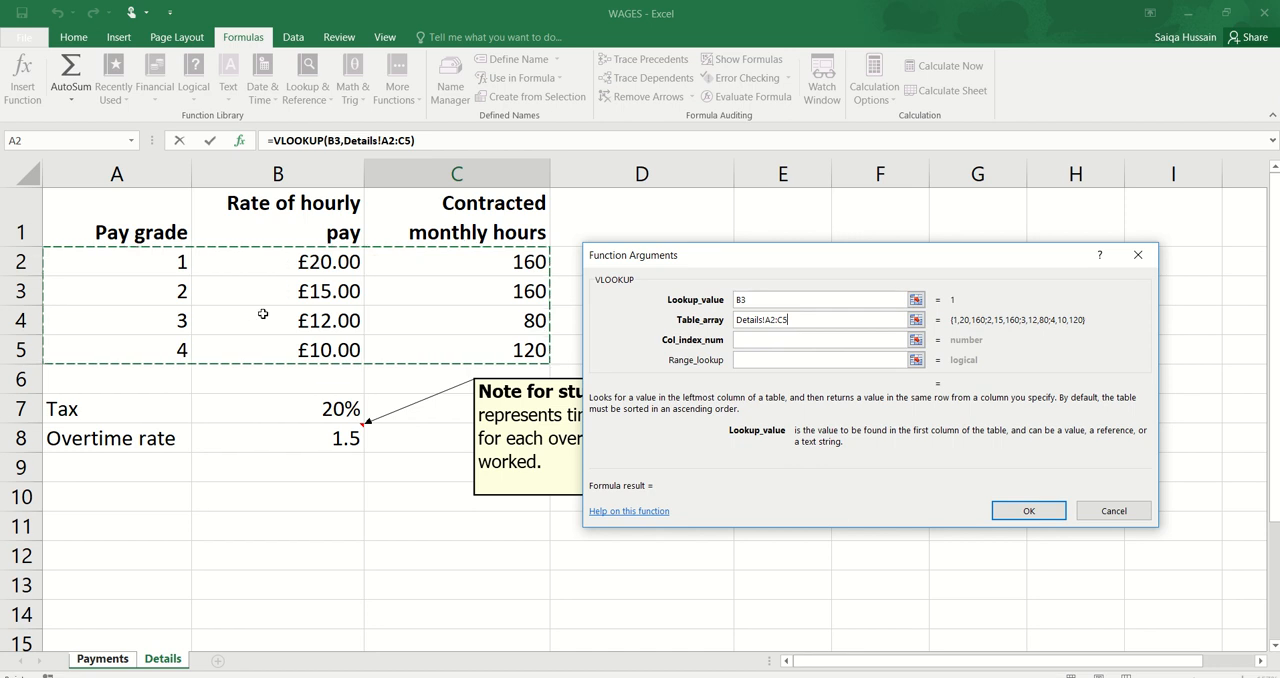
Step: Set the VLOOKUP column index number to 2 and range lookup to FALSE, and complete the formula in C3
left_click(794, 339)
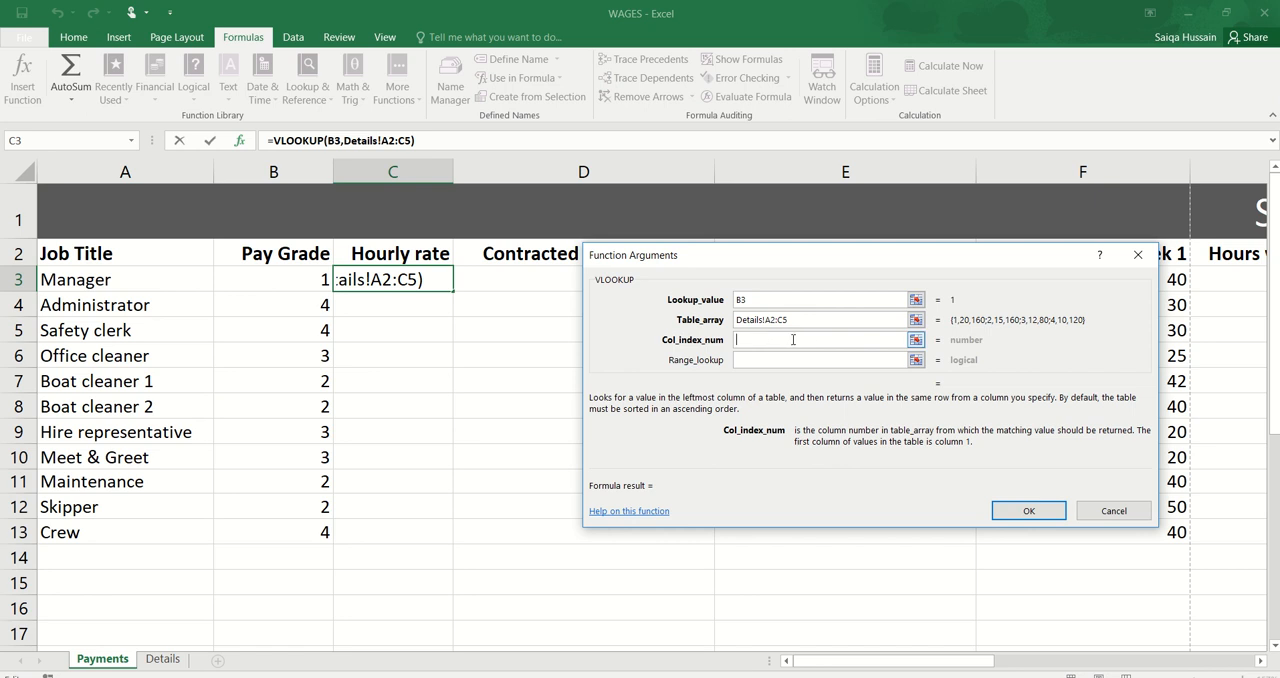
type("2")
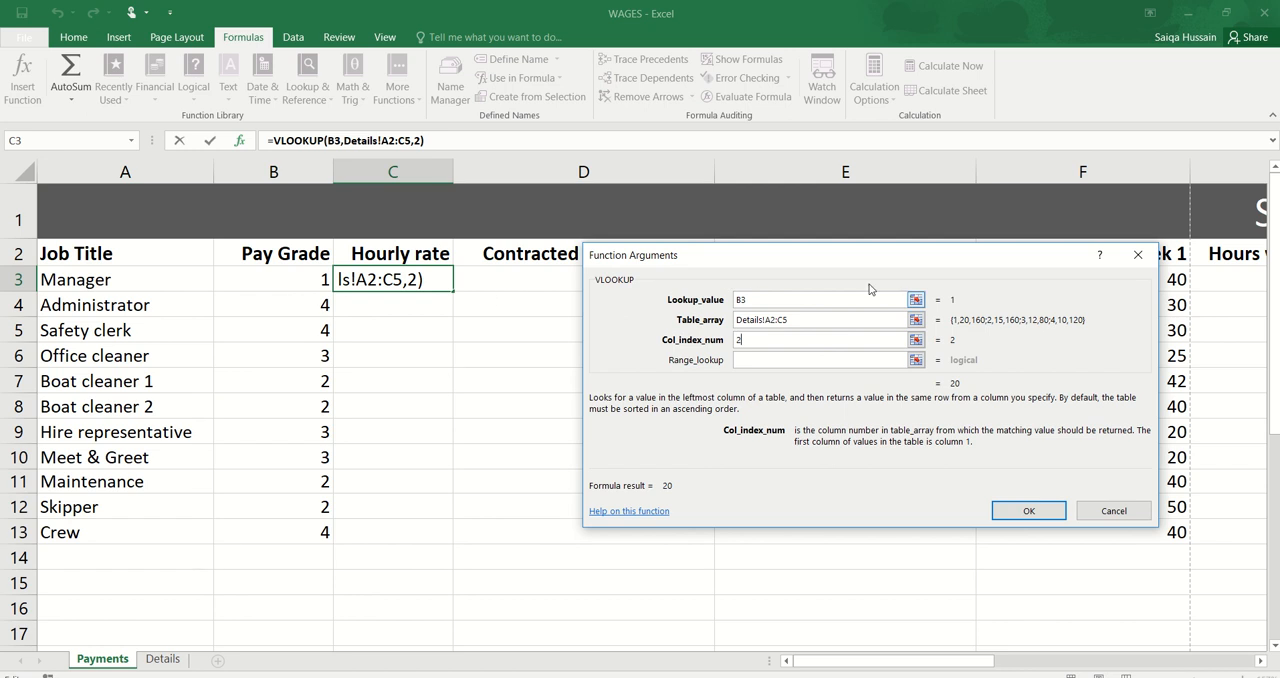
left_click(755, 358)
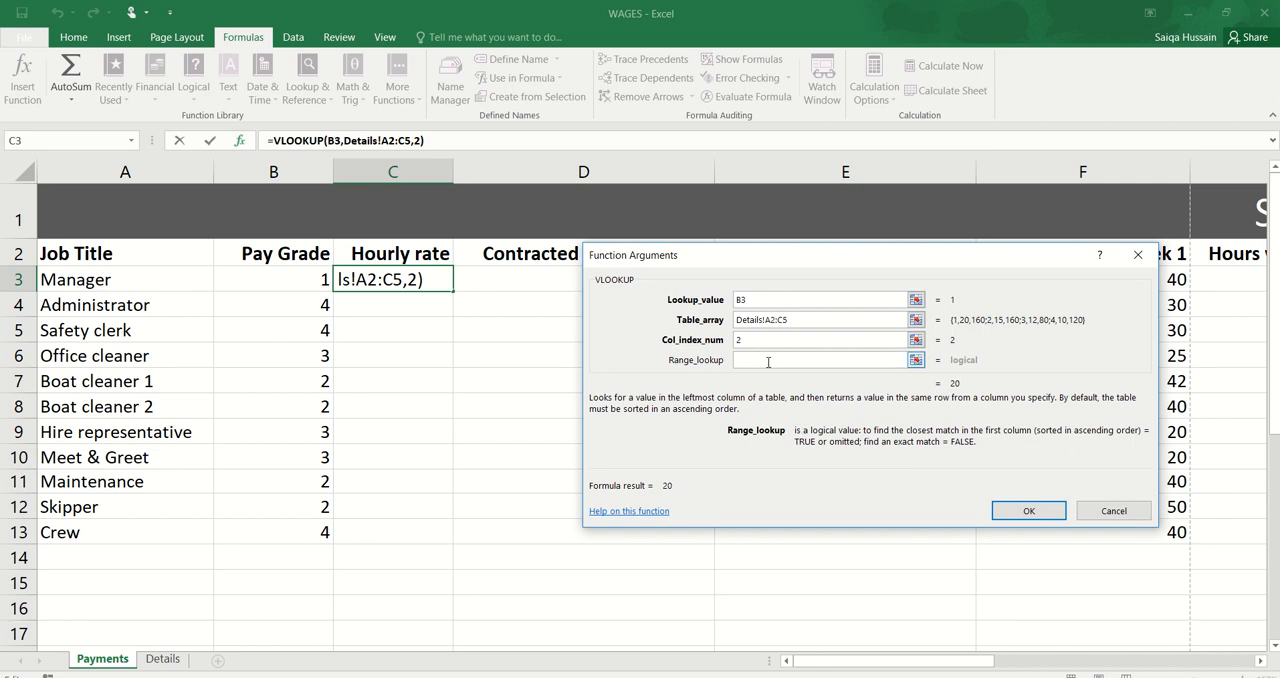
type("FALSE")
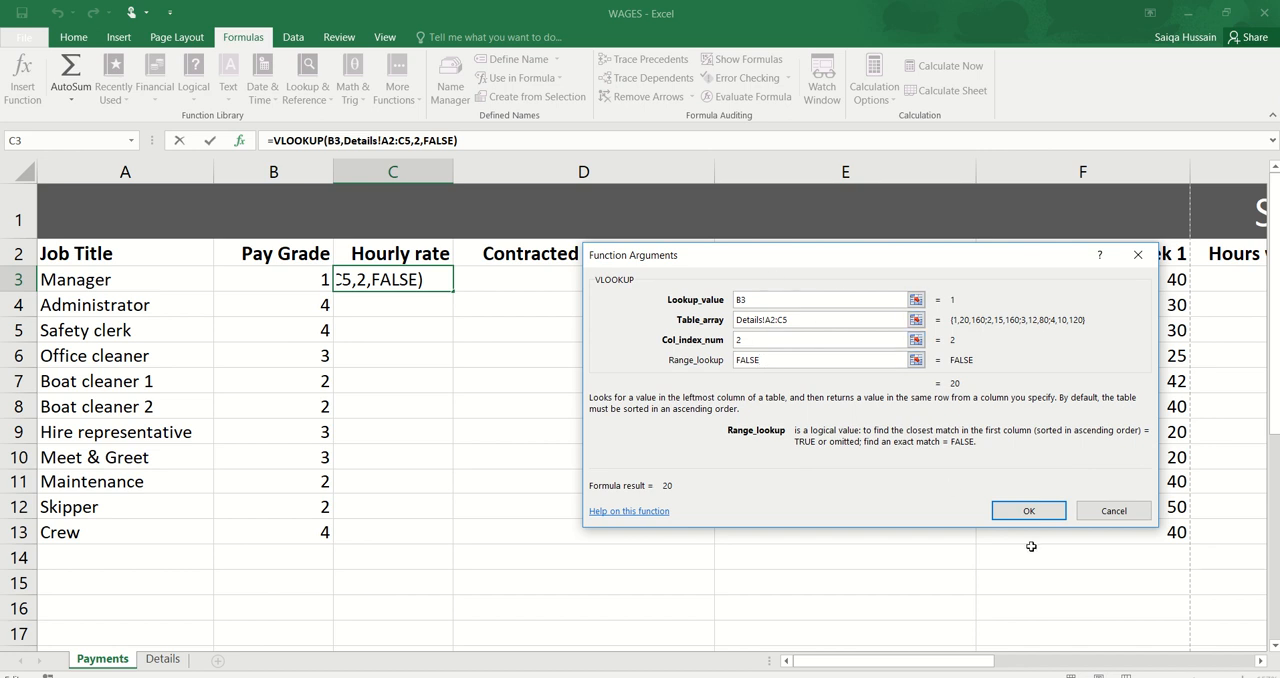
left_click(1042, 510)
Step: Switch to the exam paper in Acrobat Reader and check the functions required for Task B1b
left_click(433, 320)
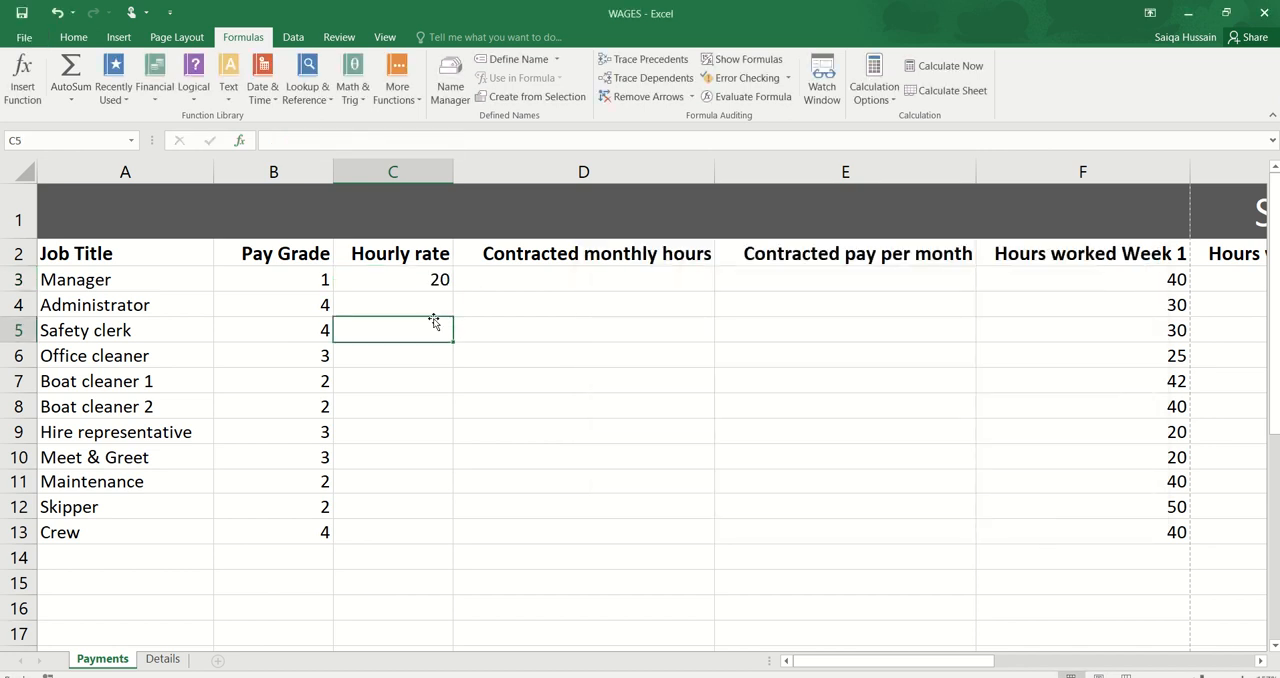
left_click(430, 677)
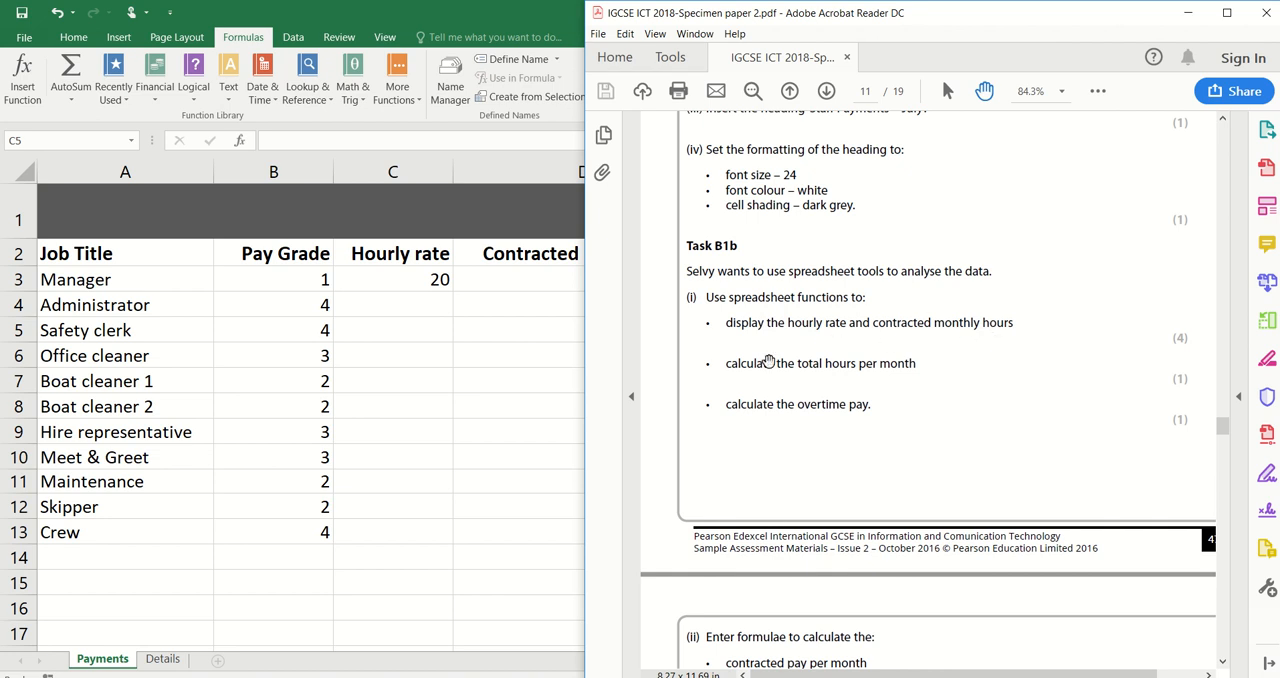
Step: Switch back to the WAGES workbook in Excel and fill the hourly rate formula from C3 down to C13
left_click(509, 348)
left_click(421, 276)
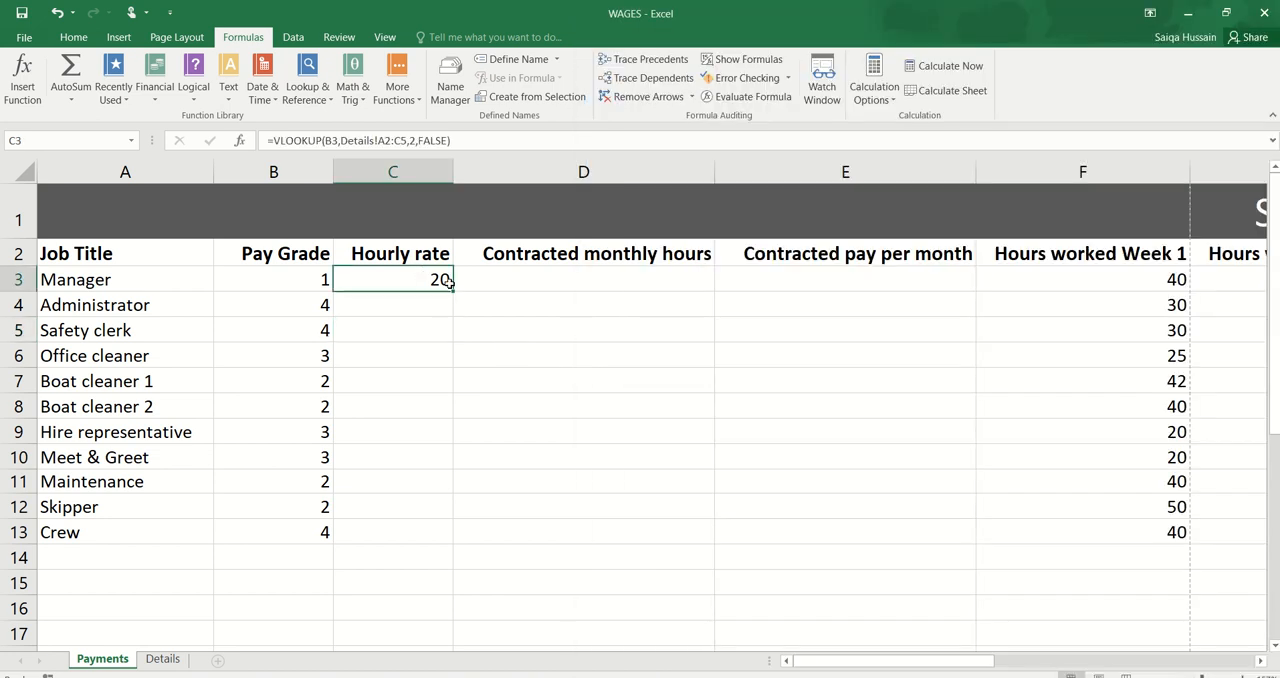
left_click_drag(452, 291, 424, 533)
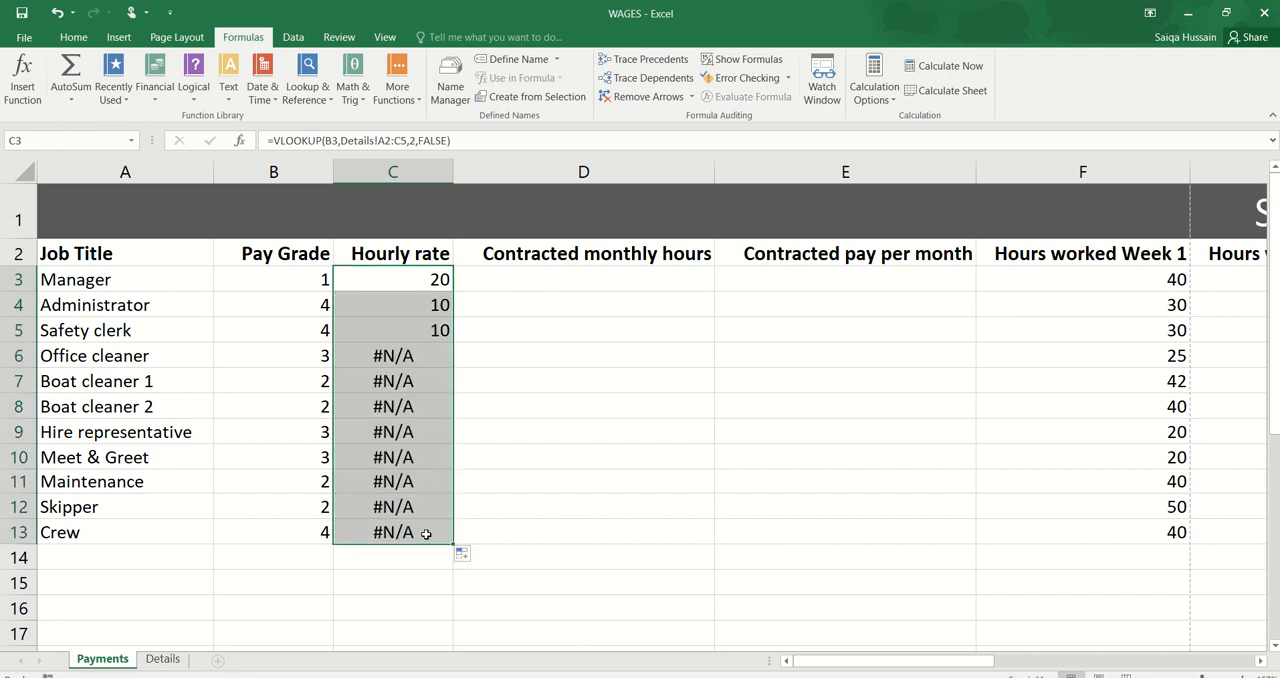
Step: Compare the VLOOKUP formulas in C3 and C4 to examine how the table array reference changes when copied
double_click(410, 305)
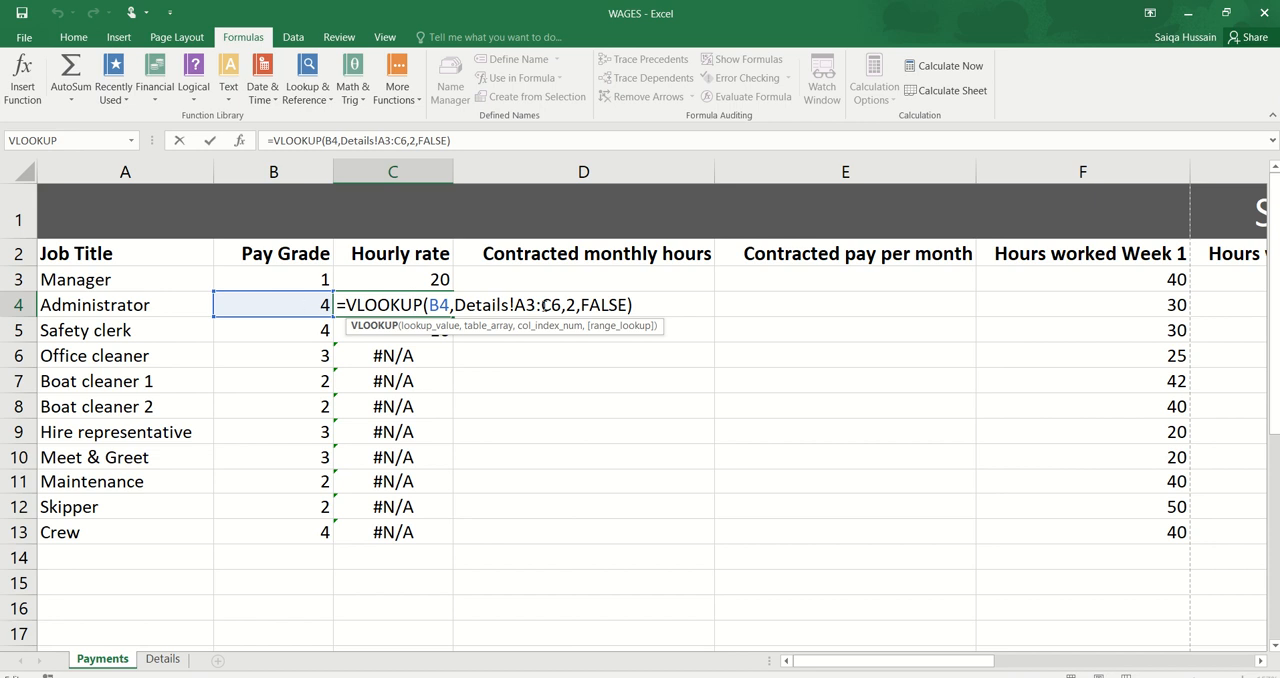
key("Return")
double_click(442, 281)
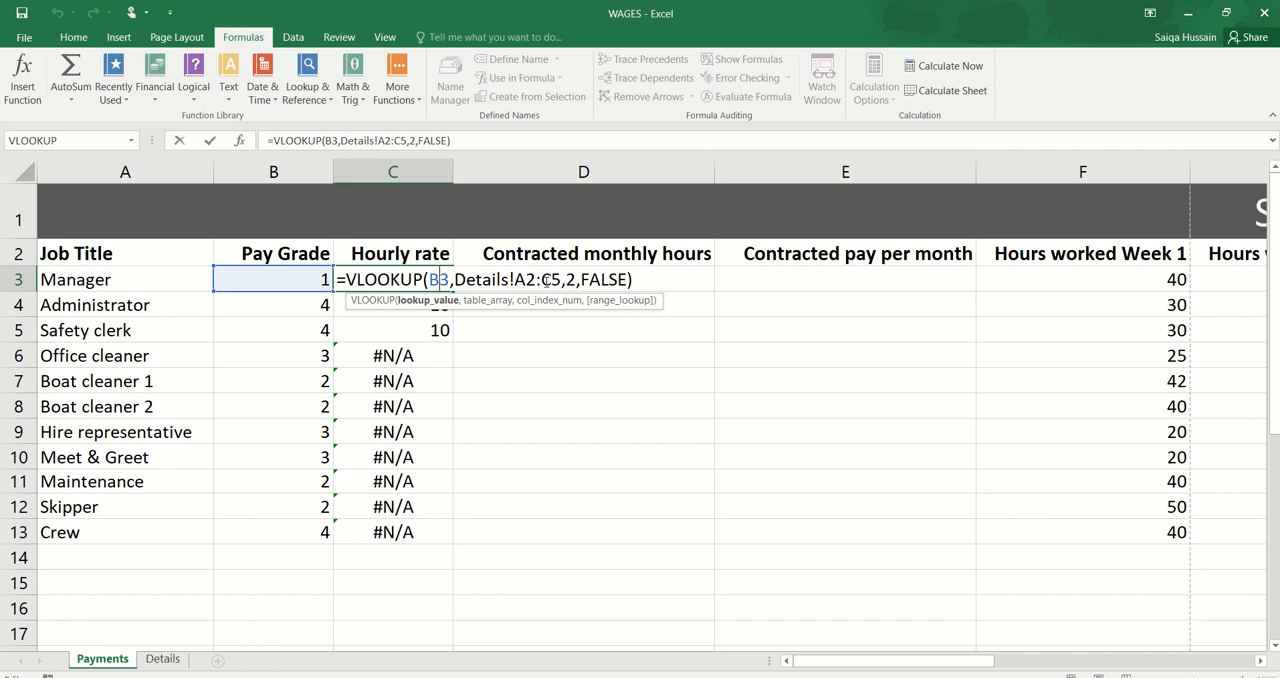
key("Return")
double_click(425, 304)
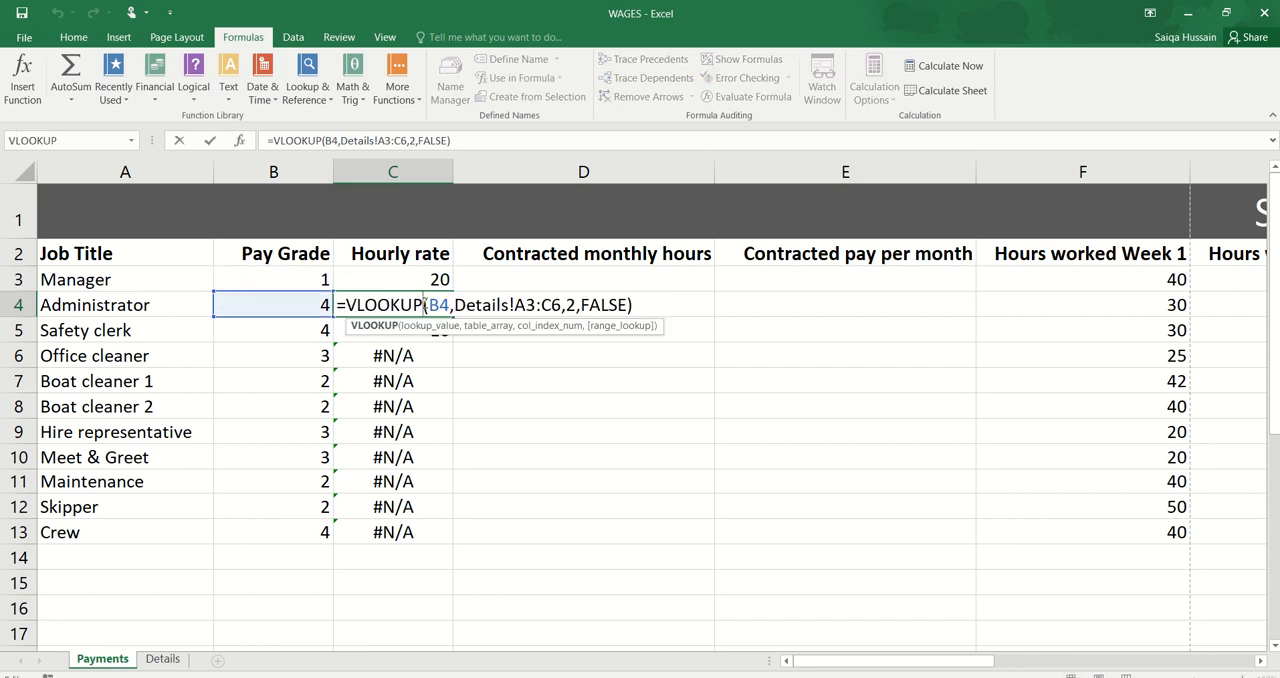
key("Return")
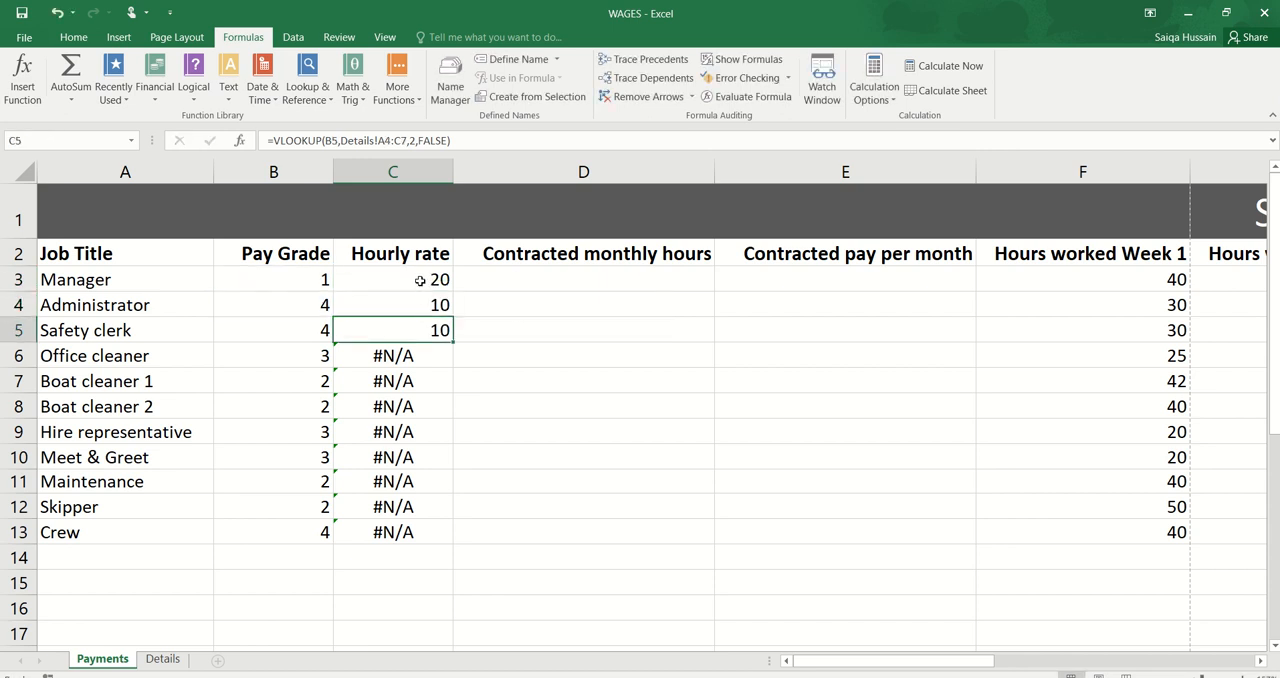
Step: Make the table array in the C3 VLOOKUP formula absolute as Details!$A$2:$C$5
double_click(423, 280)
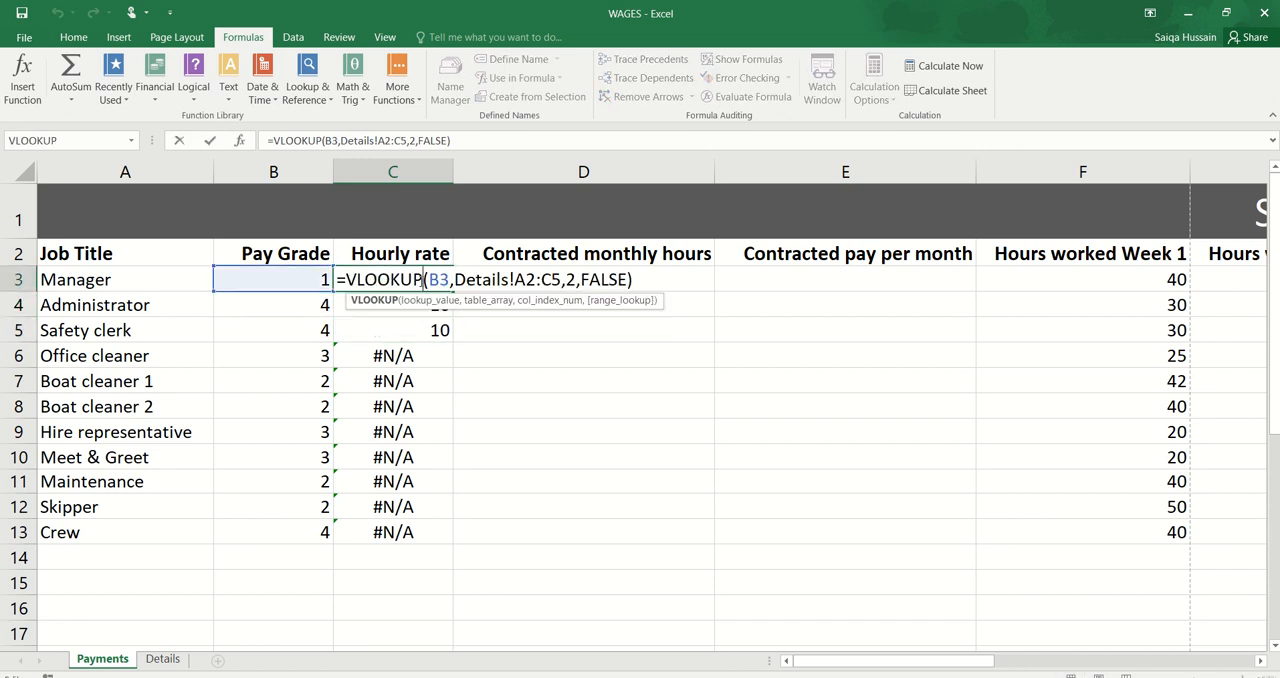
left_click(526, 282)
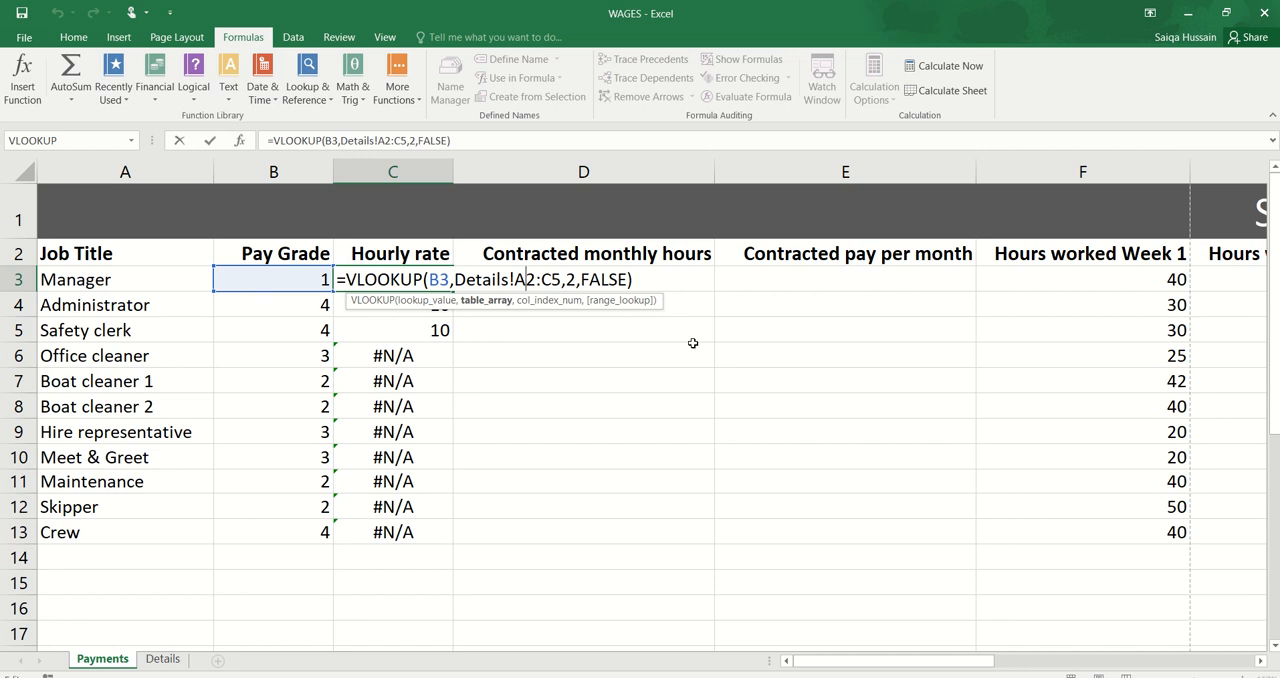
key("F4")
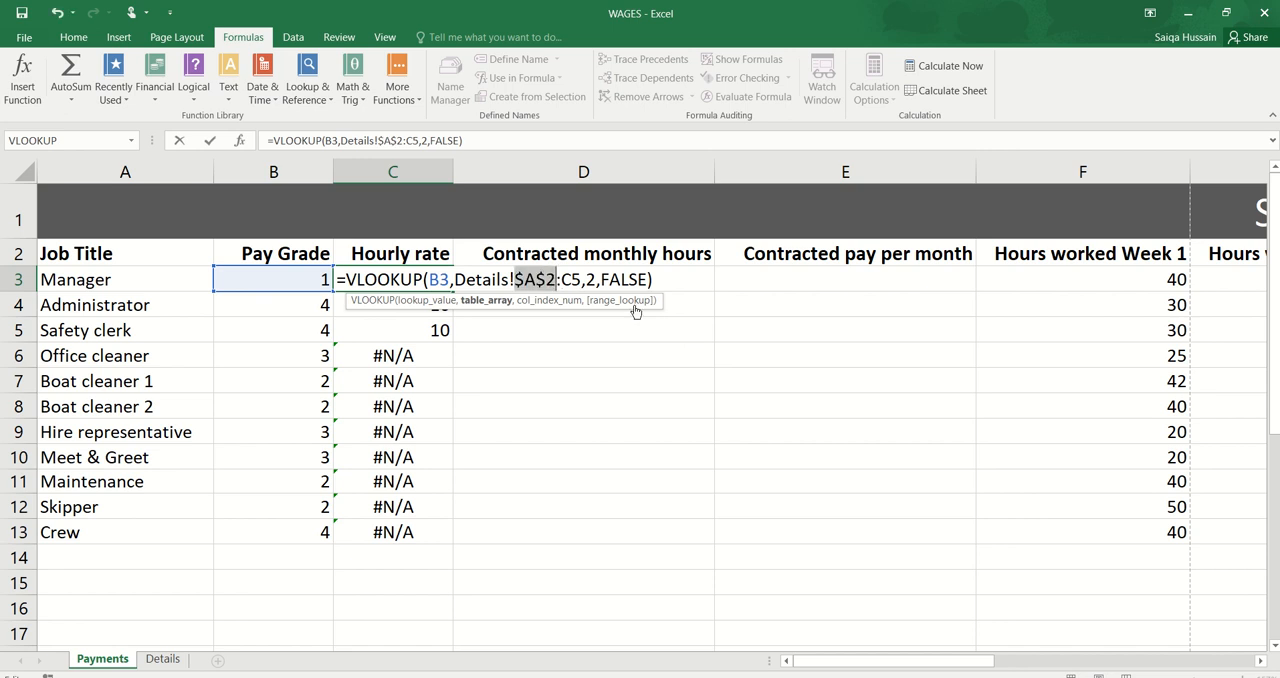
left_click(571, 280)
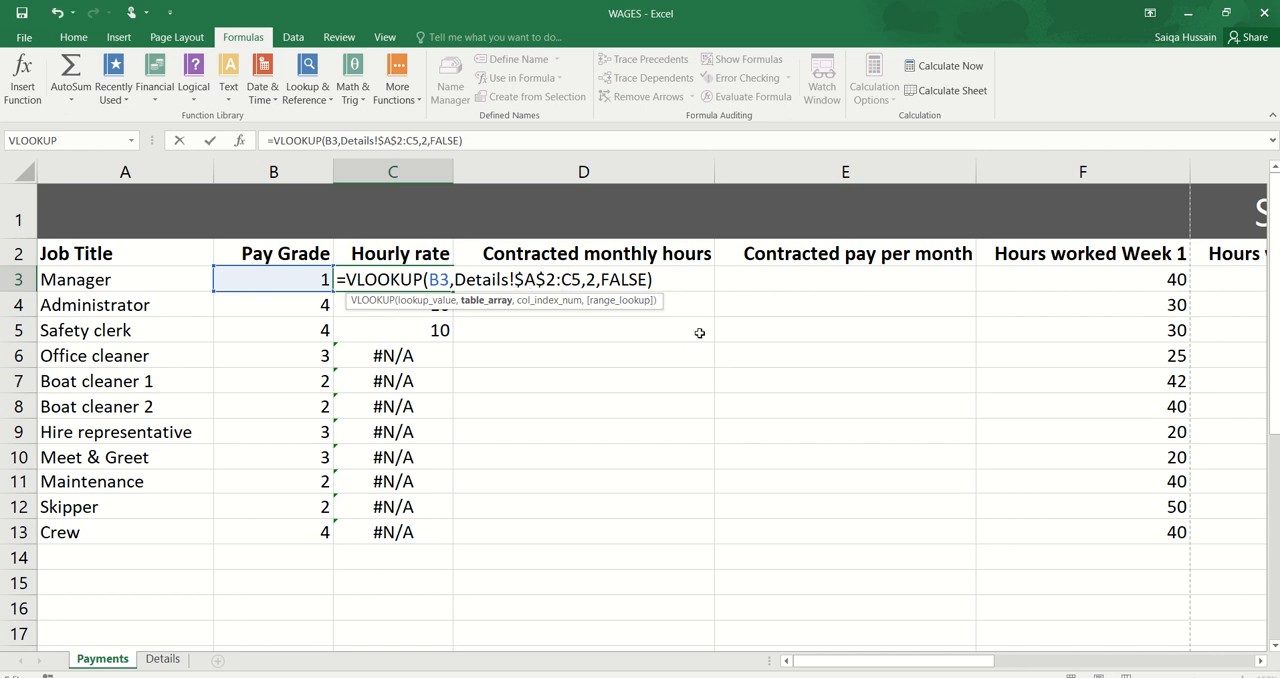
key("F4")
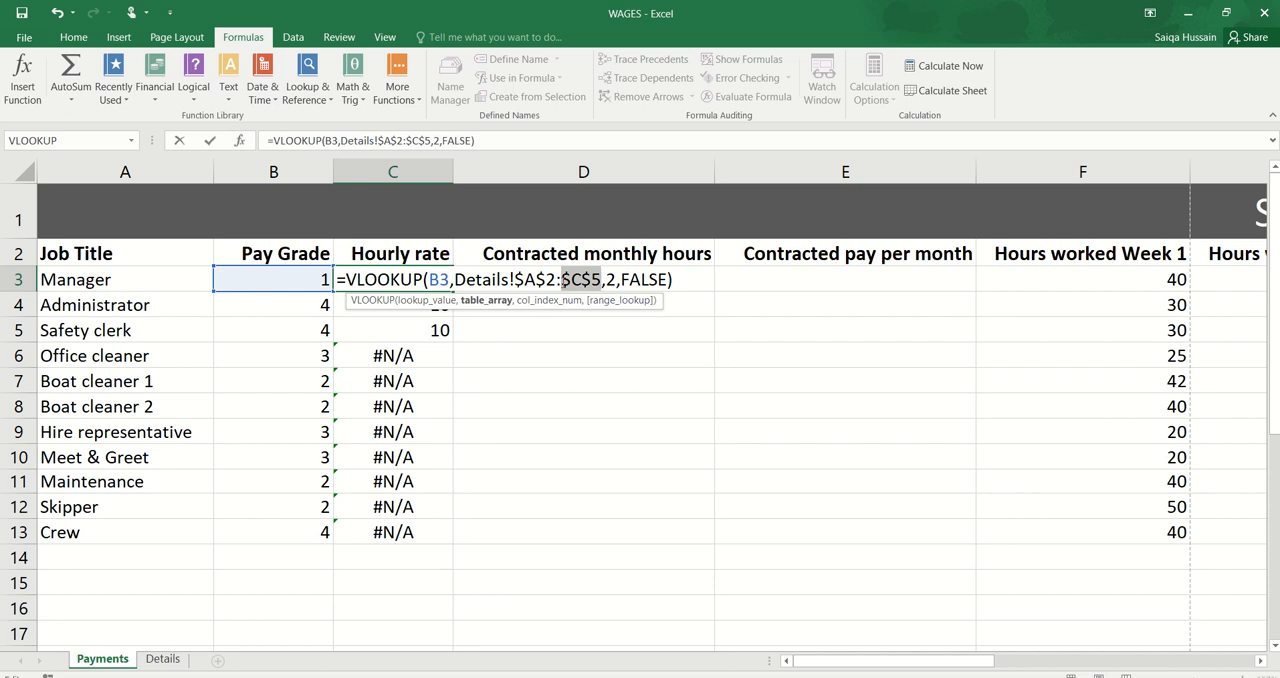
key("Return")
Step: Fill the formula with the absolute table array from C3 down to C13 and check the copied formula in C9
left_click(450, 281)
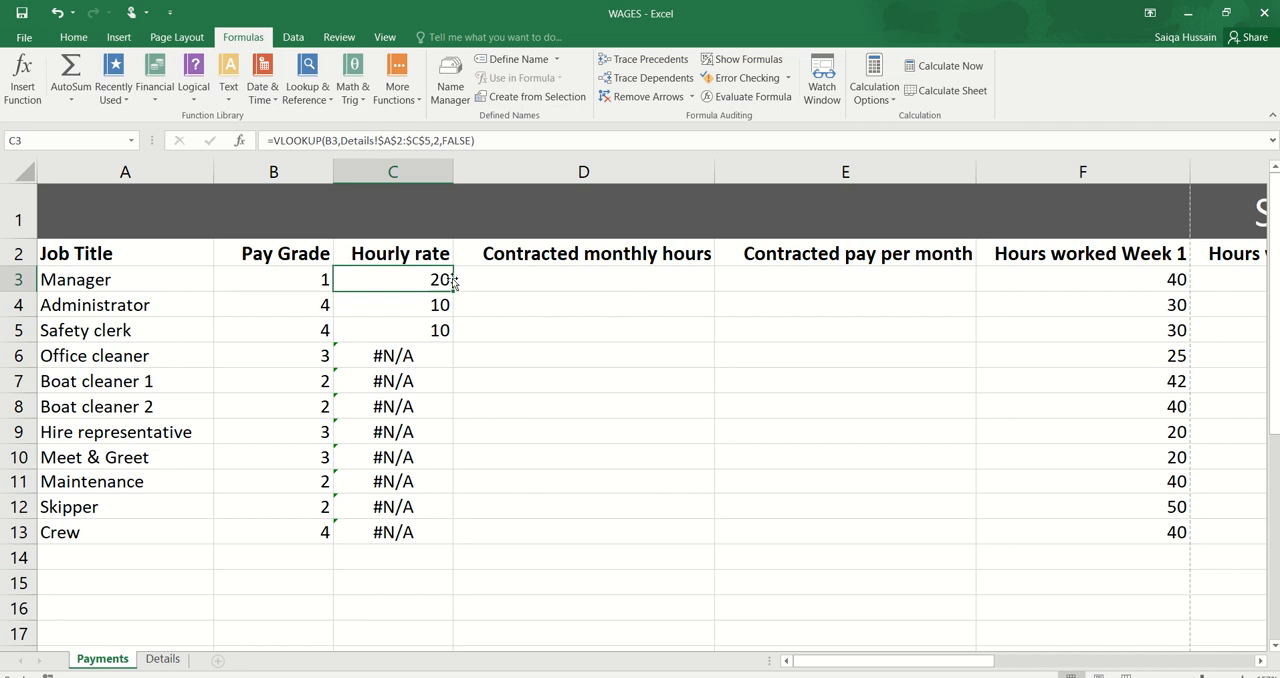
left_click_drag(452, 285, 439, 535)
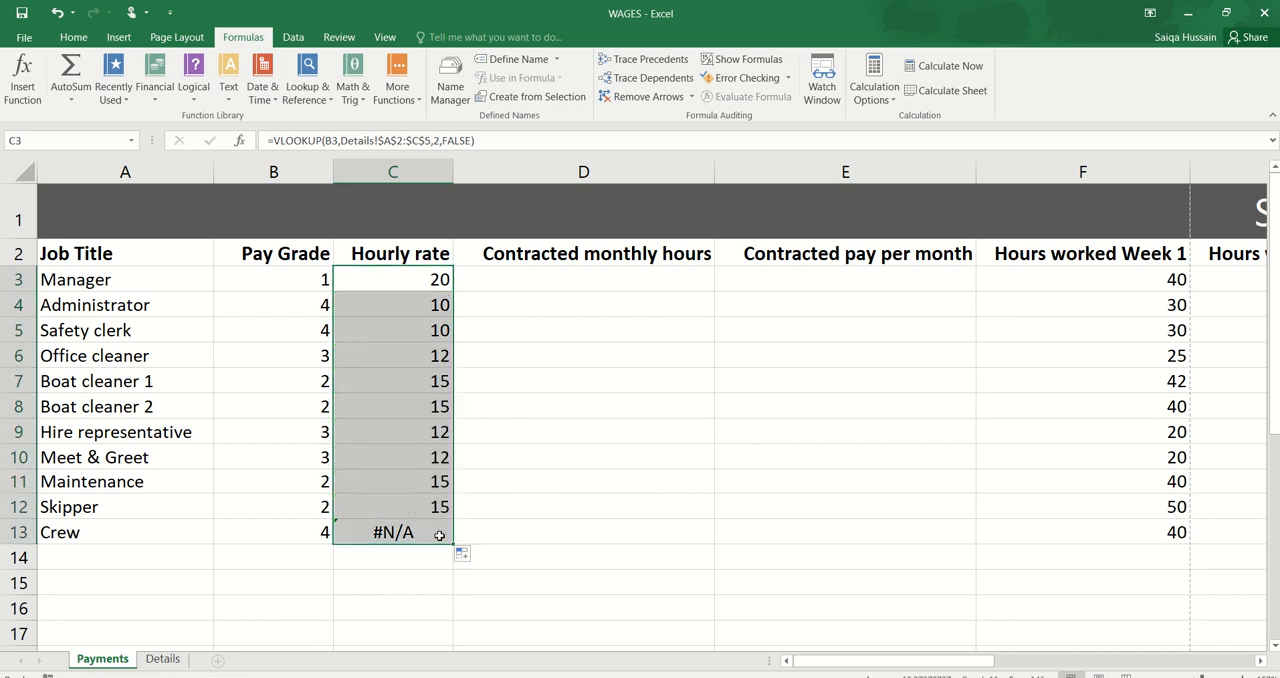
left_click(405, 439)
double_click(405, 439)
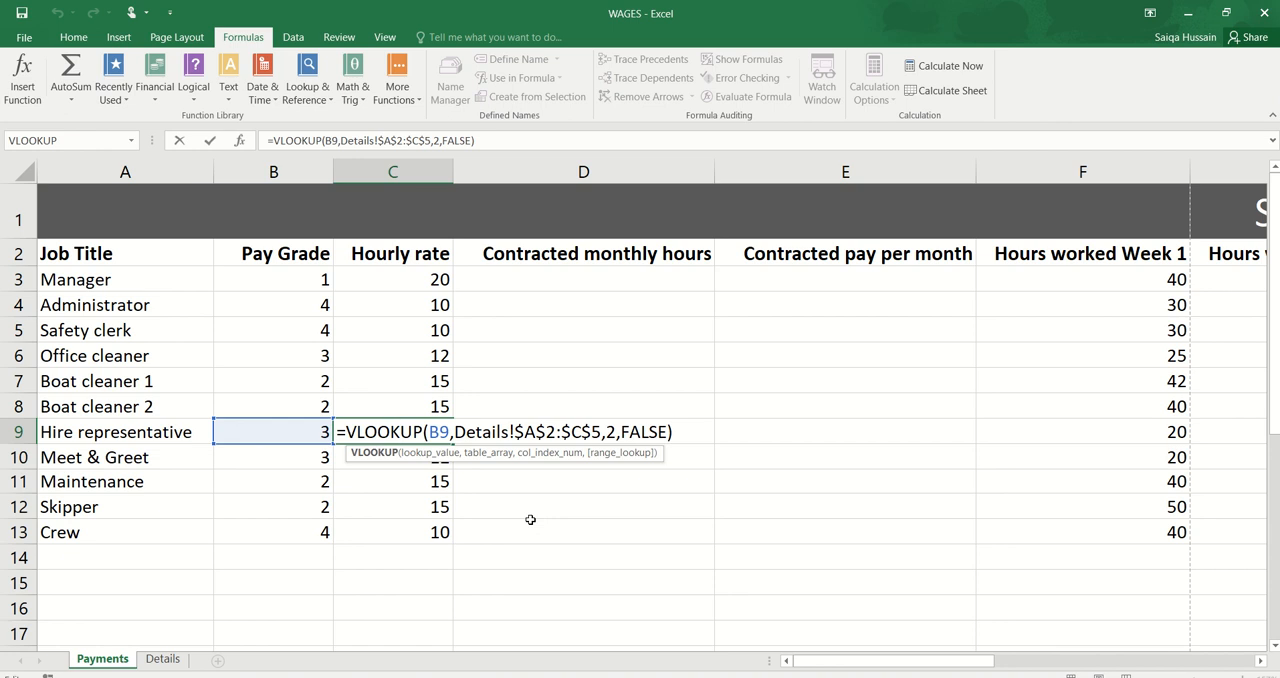
key("Return")
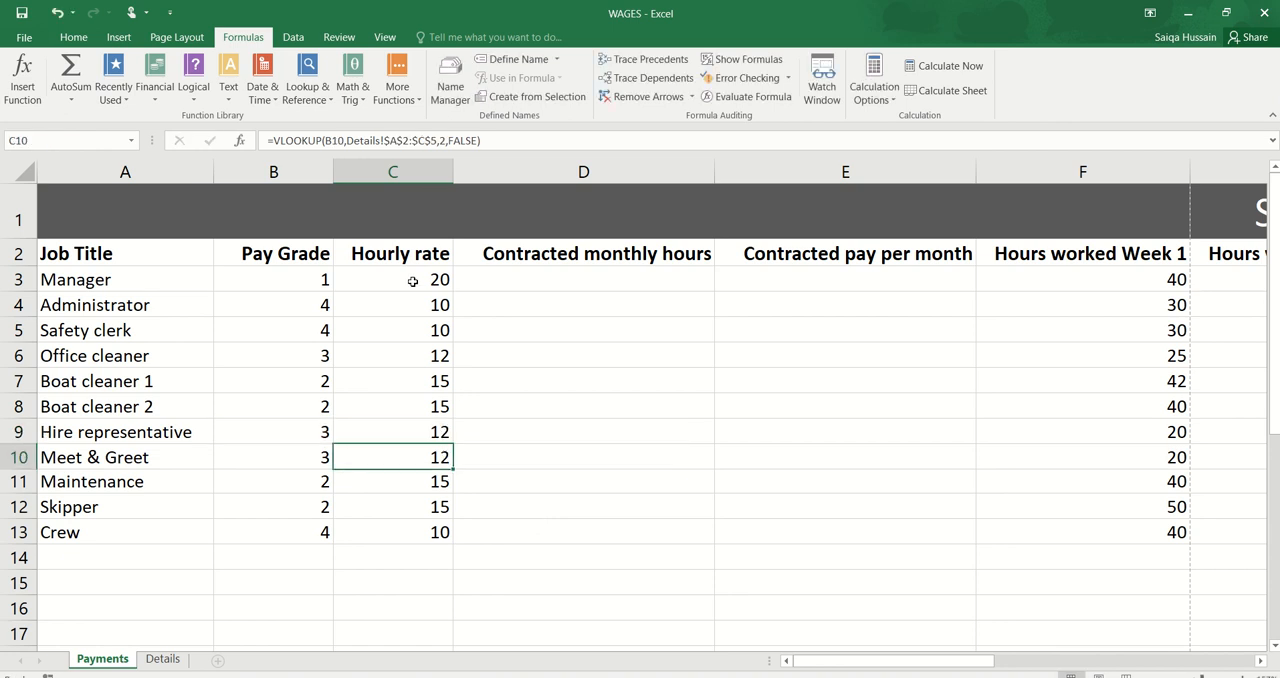
Step: Inspect the table array argument in the C3 VLOOKUP formula and leave the formula as it is
left_click(410, 274)
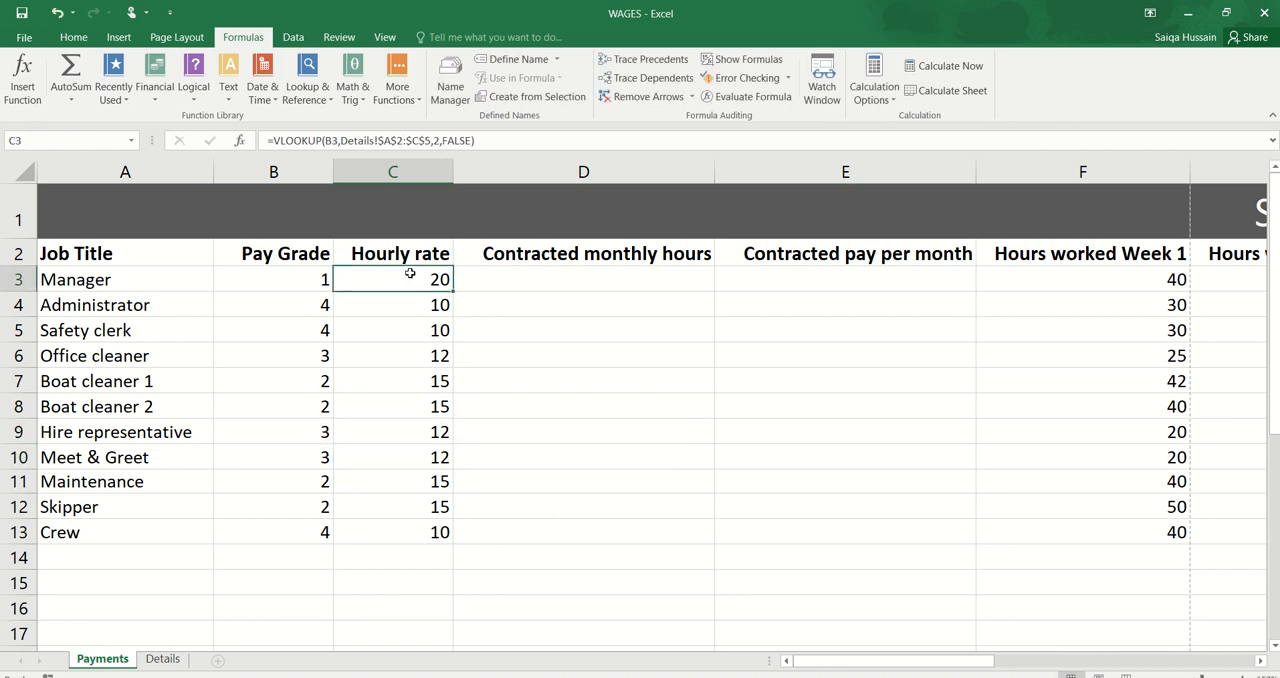
double_click(410, 274)
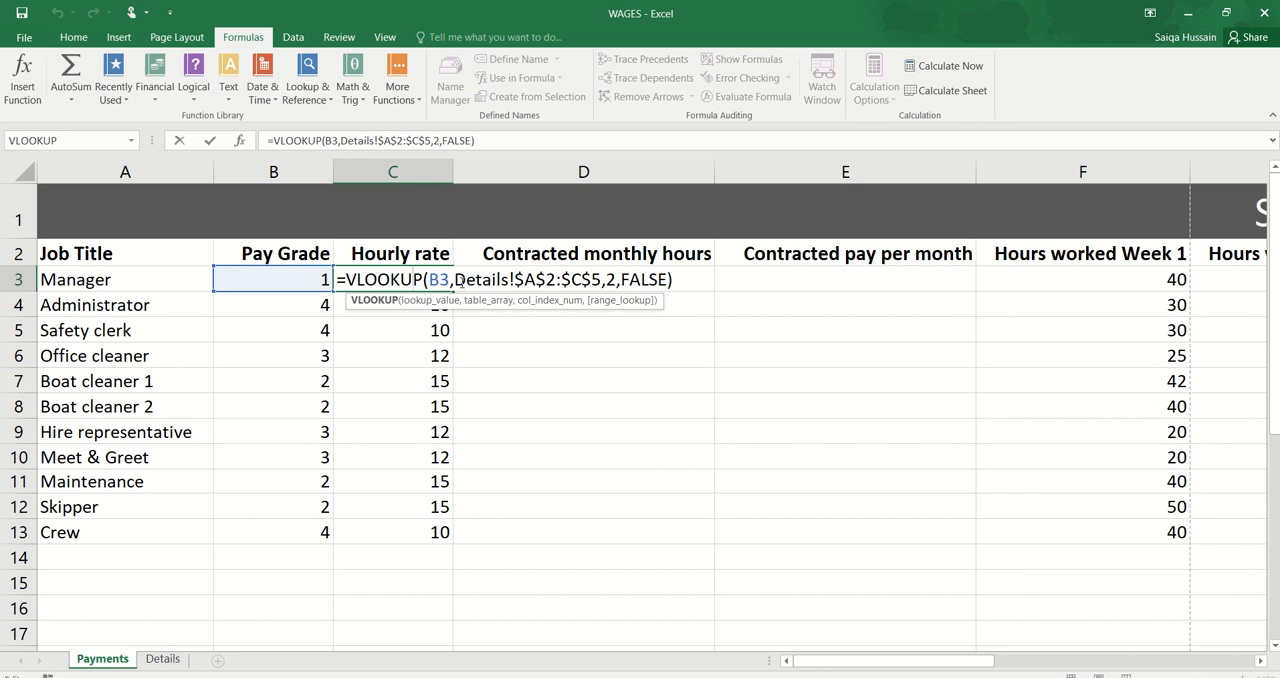
left_click_drag(455, 281, 603, 281)
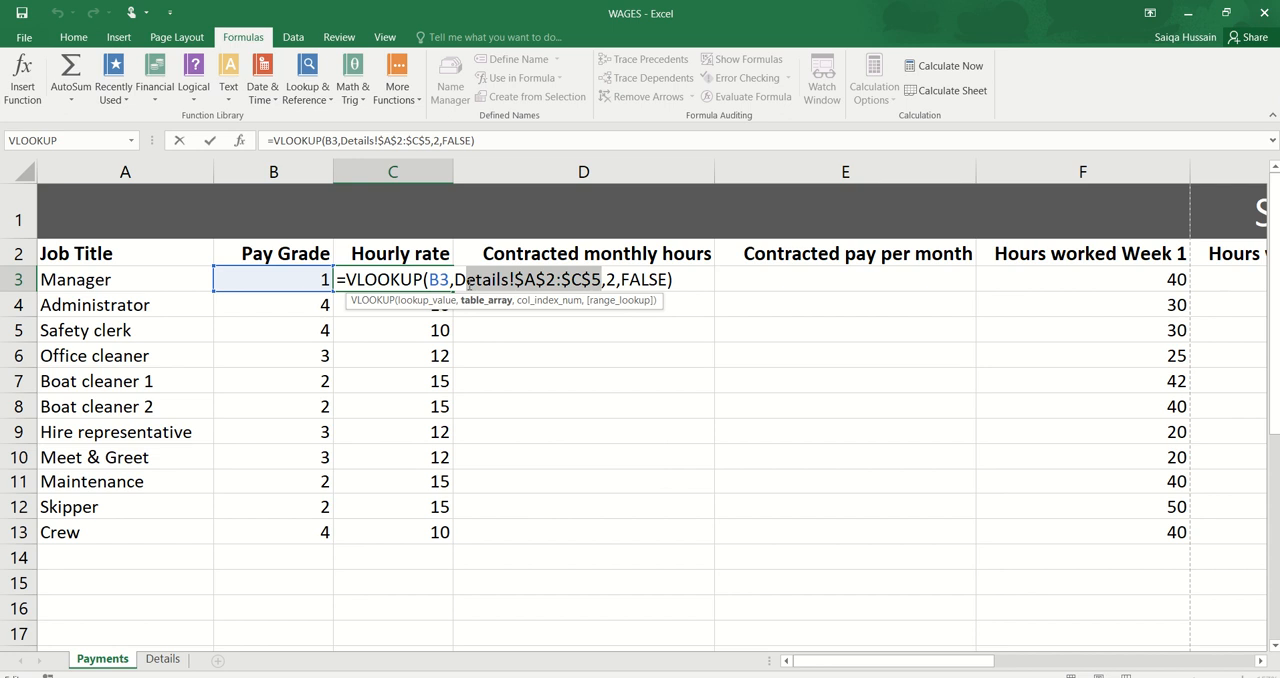
key("Return")
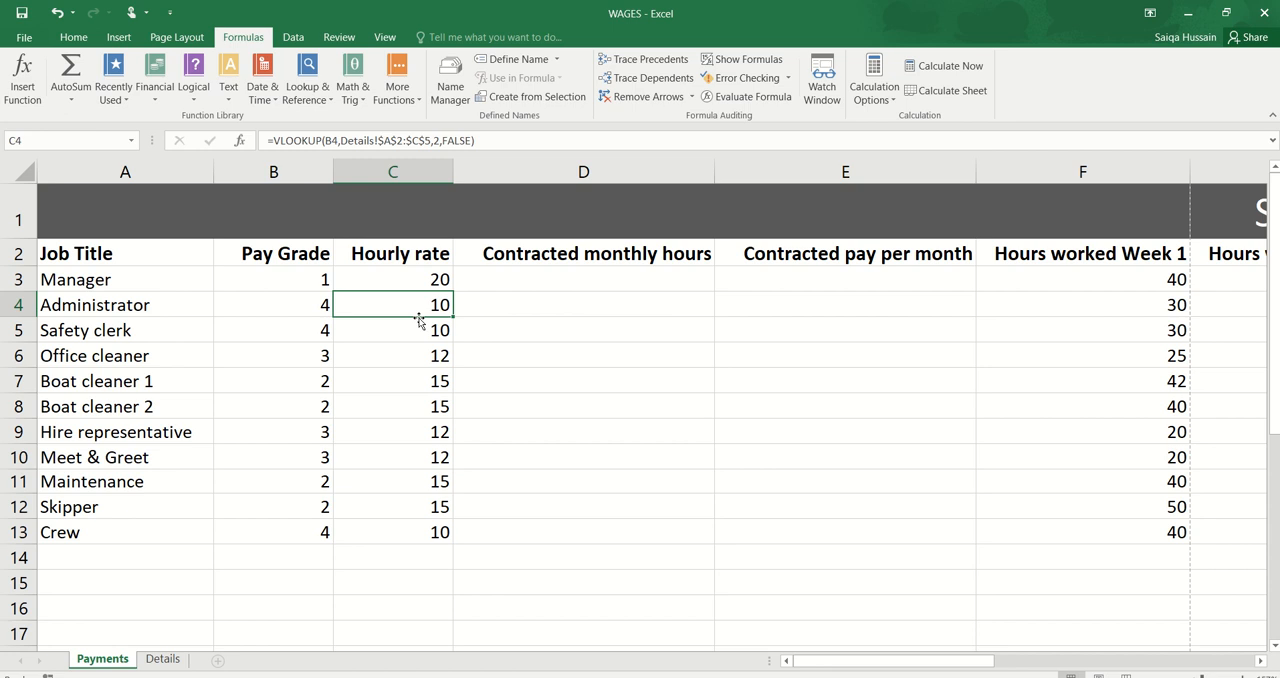
Step: Name the range A2 to C5 on the Details worksheet DetailsTable
left_click(160, 661)
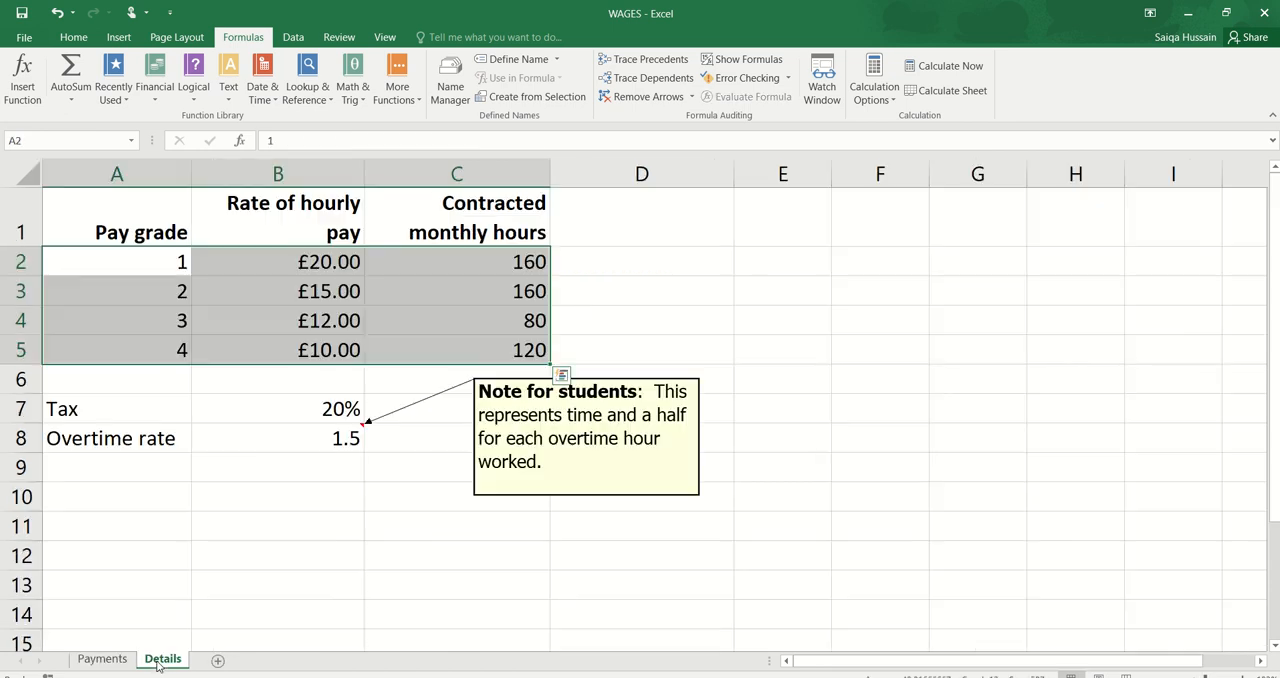
left_click(240, 394)
left_click_drag(163, 265, 384, 346)
left_click(57, 141)
type("DetailsTable")
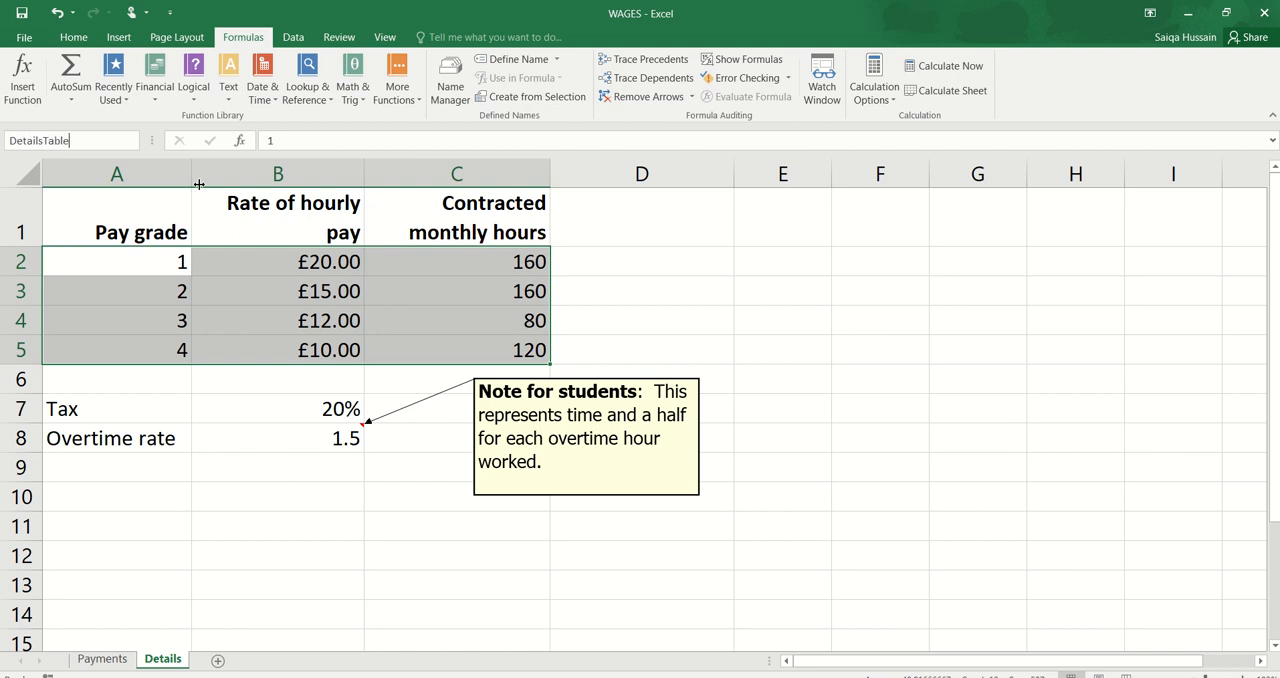
key("Return")
Step: Check the named range on the Details worksheet by selecting A2 to B5 and the full range A2 to C5
left_click(485, 214)
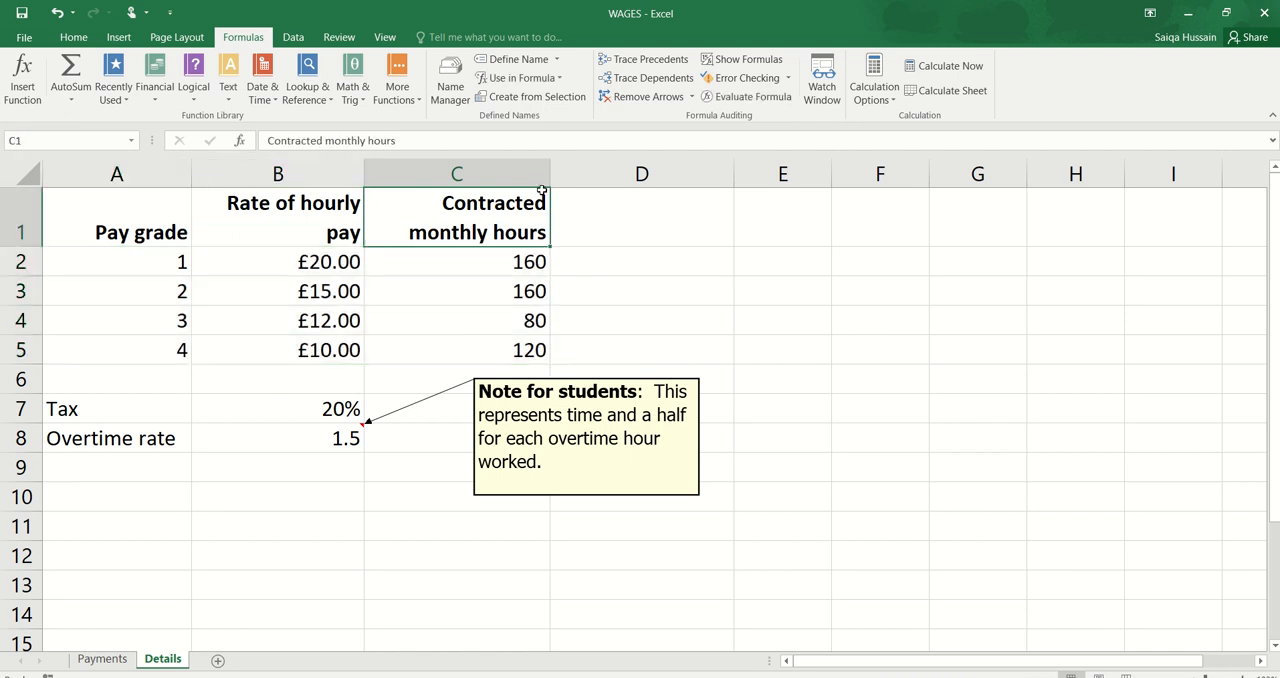
left_click(111, 330)
left_click(276, 244)
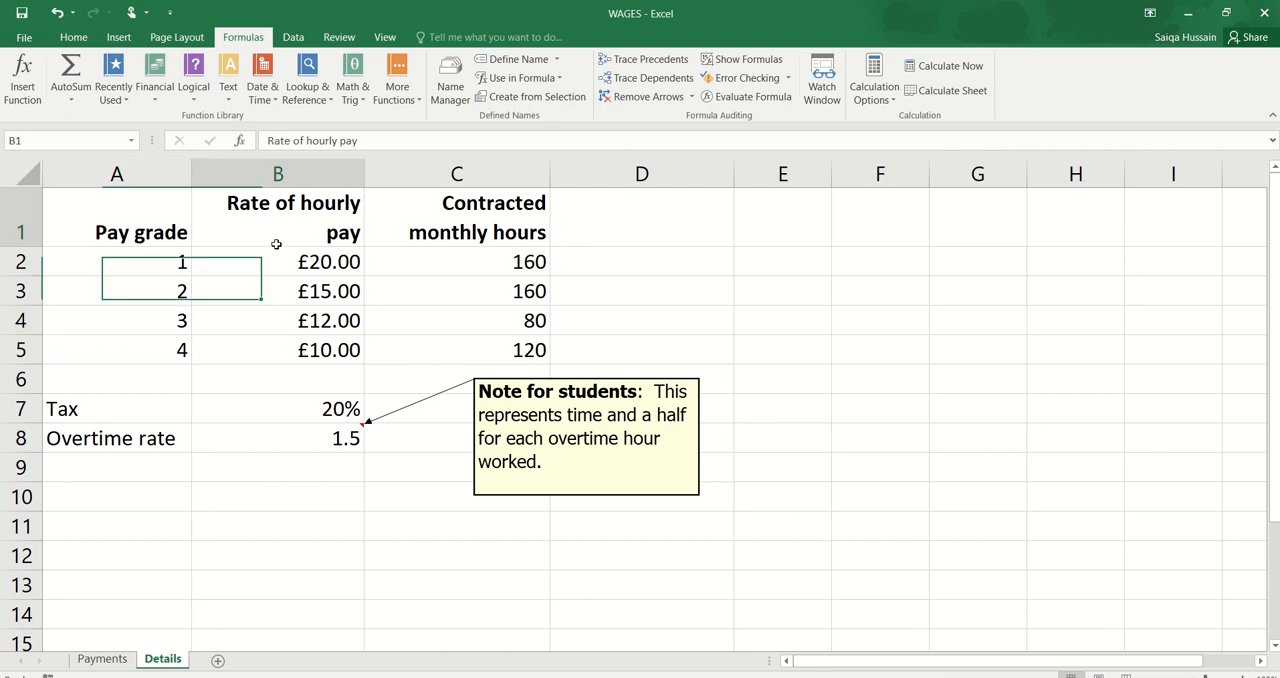
left_click_drag(145, 267, 234, 346)
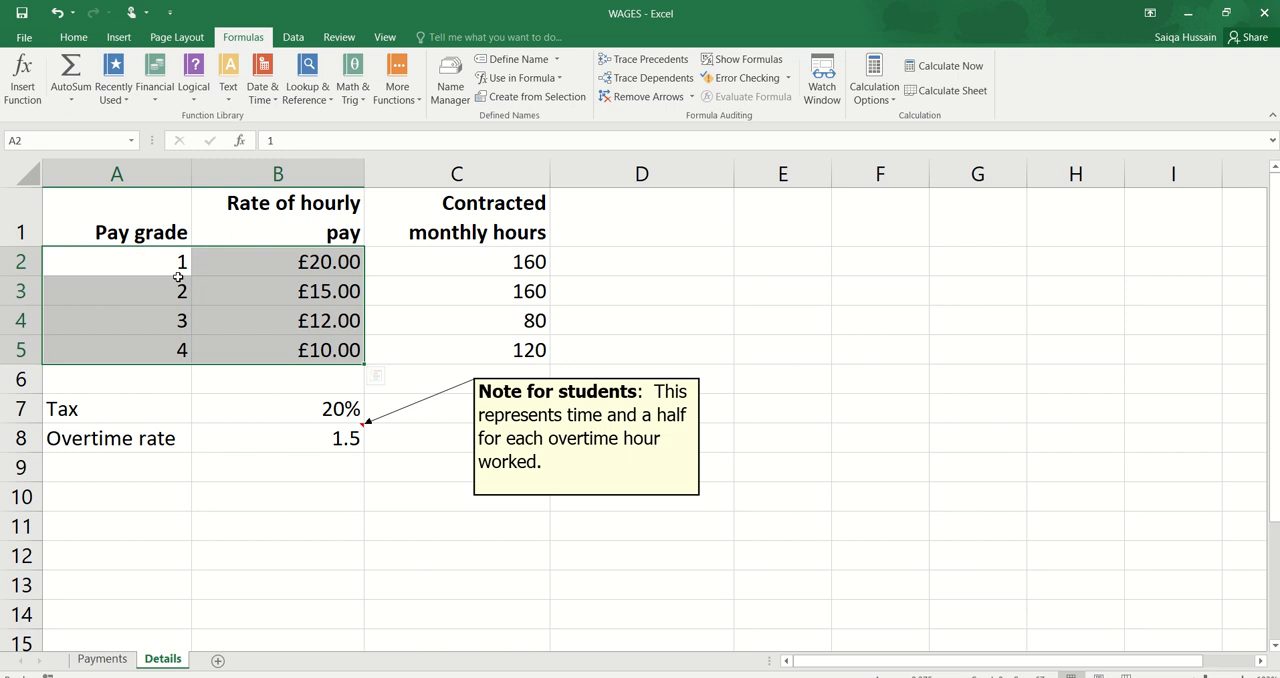
left_click_drag(160, 256, 402, 351)
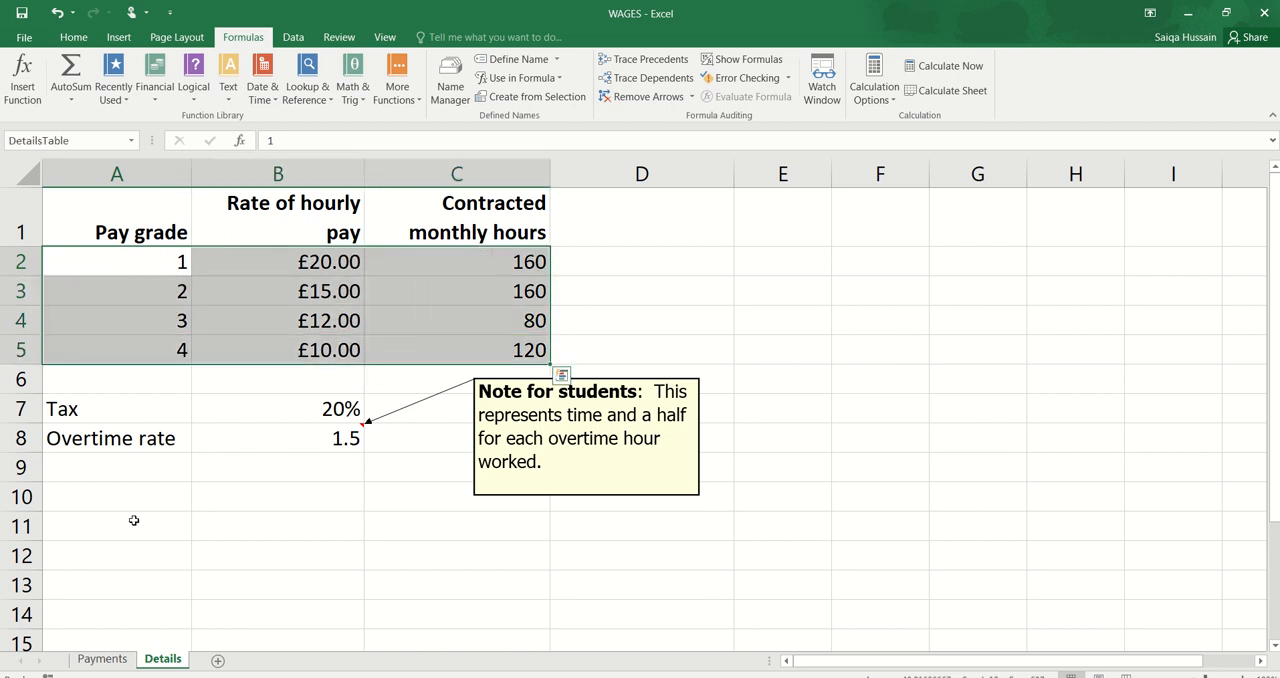
Step: Replace the table array in the Payments worksheet's C3 VLOOKUP formula with the named range DetailsTable
left_click(102, 659)
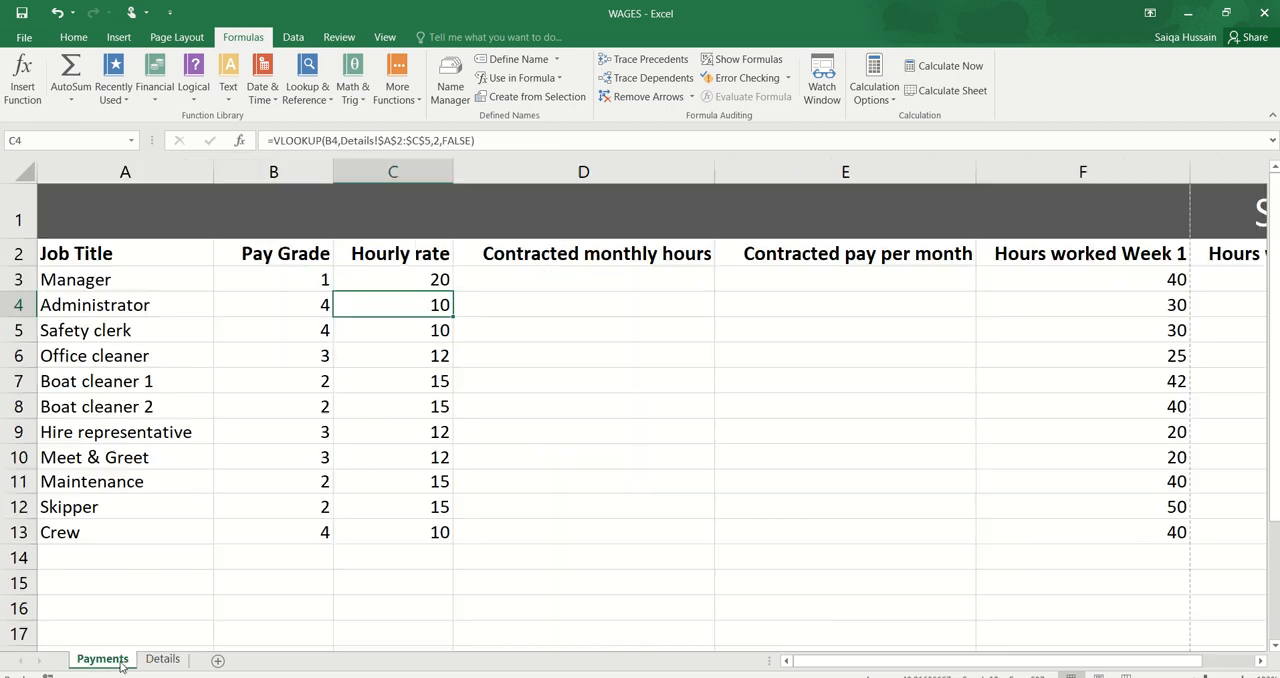
double_click(433, 281)
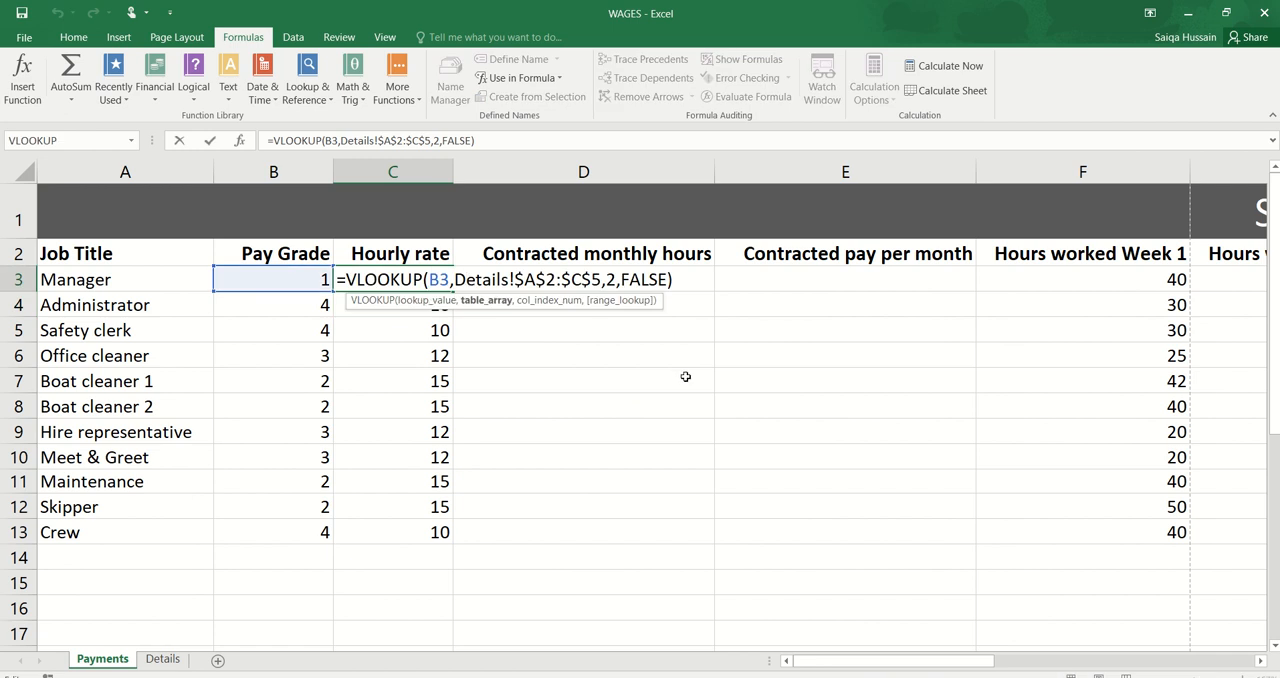
key("Delete")
key("Delete")
key("Delete")
key("Delete")
key("Delete")
key("Delete")
key("Delete")
key("Delete")
key("Delete")
key("Delete")
key("Delete")
key("Delete")
key("Delete")
key("Delete")
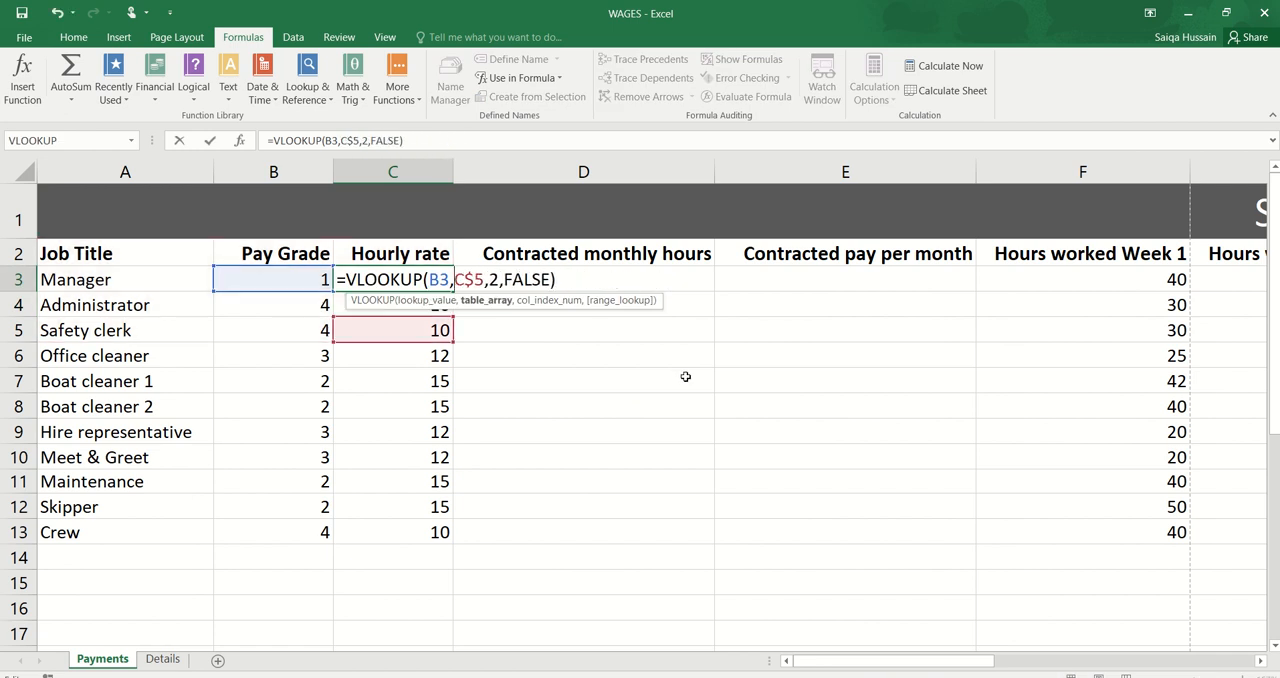
key("Delete")
key("Delete")
key("Delete")
type("Deta")
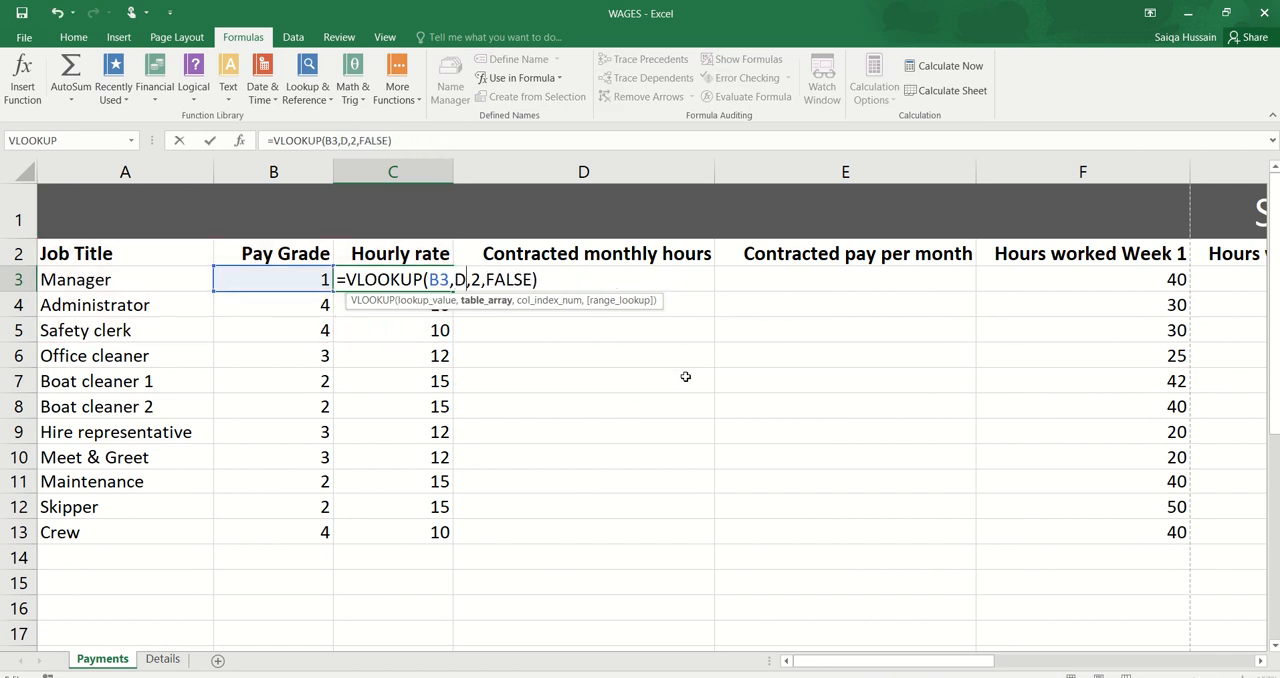
type("il")
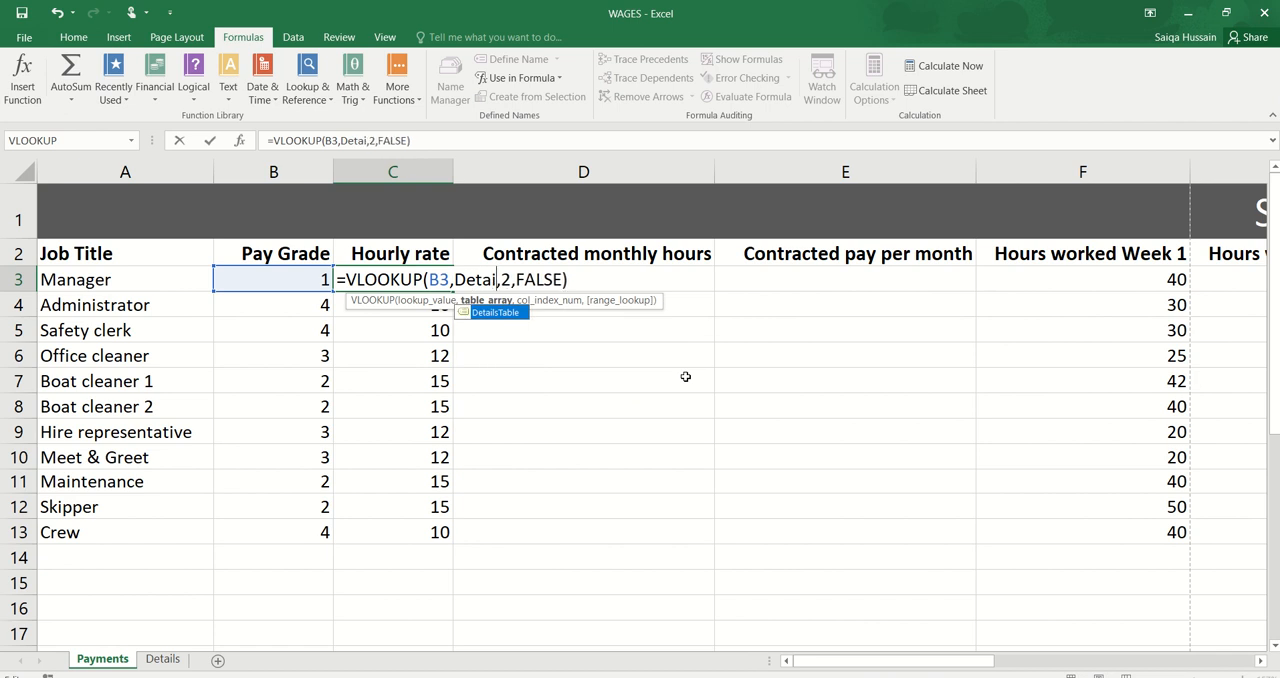
double_click(497, 313)
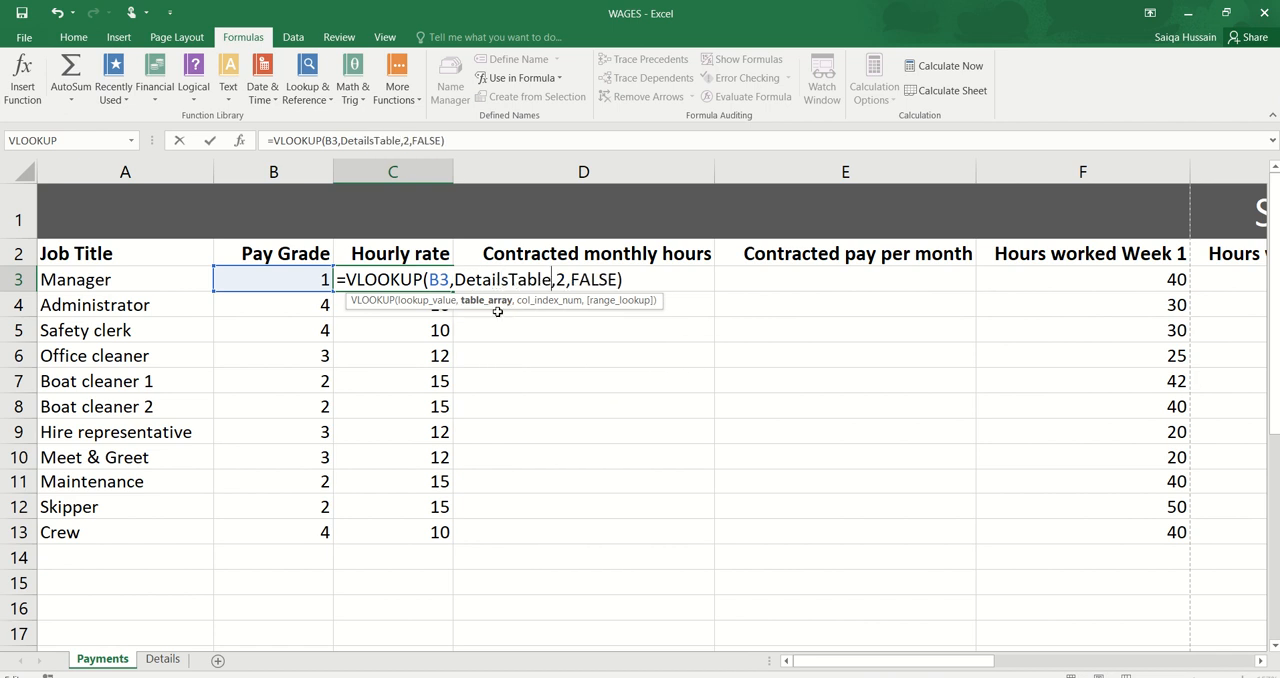
key("Return")
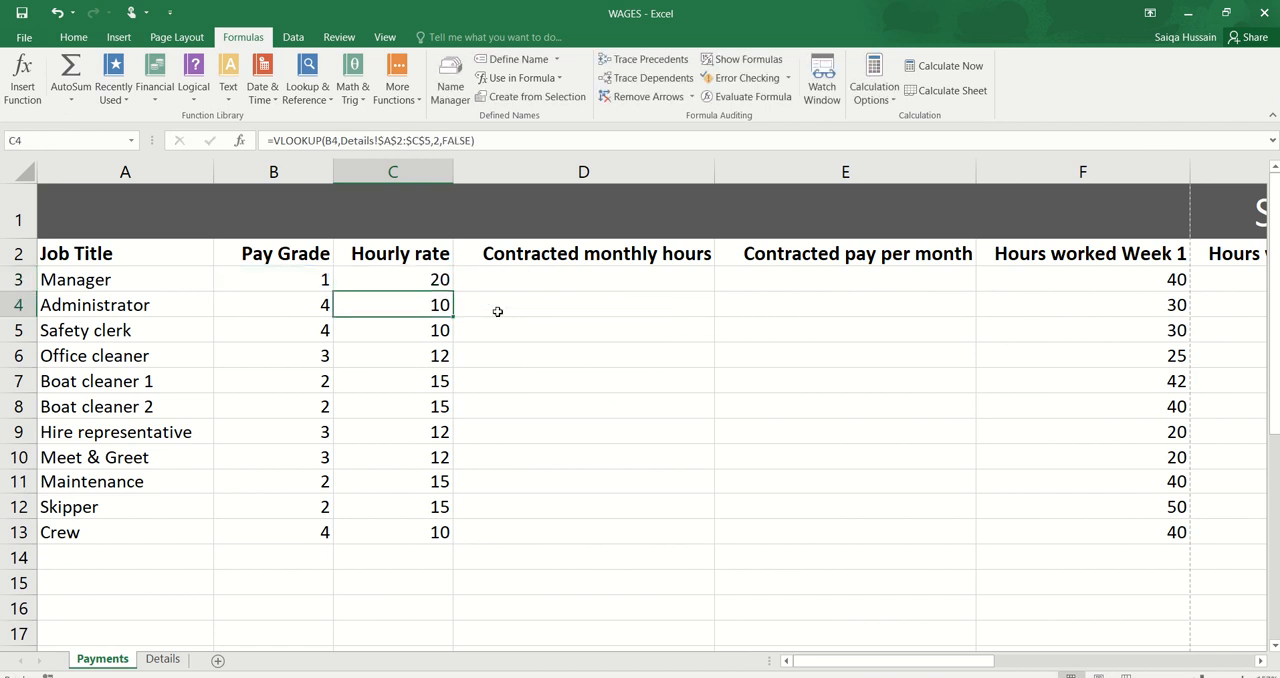
Step: Fill the named-range VLOOKUP formula from C3 down to C13 and open the copied formula in C12 for checking
left_click(441, 283)
left_click_drag(452, 292, 440, 532)
double_click(431, 507)
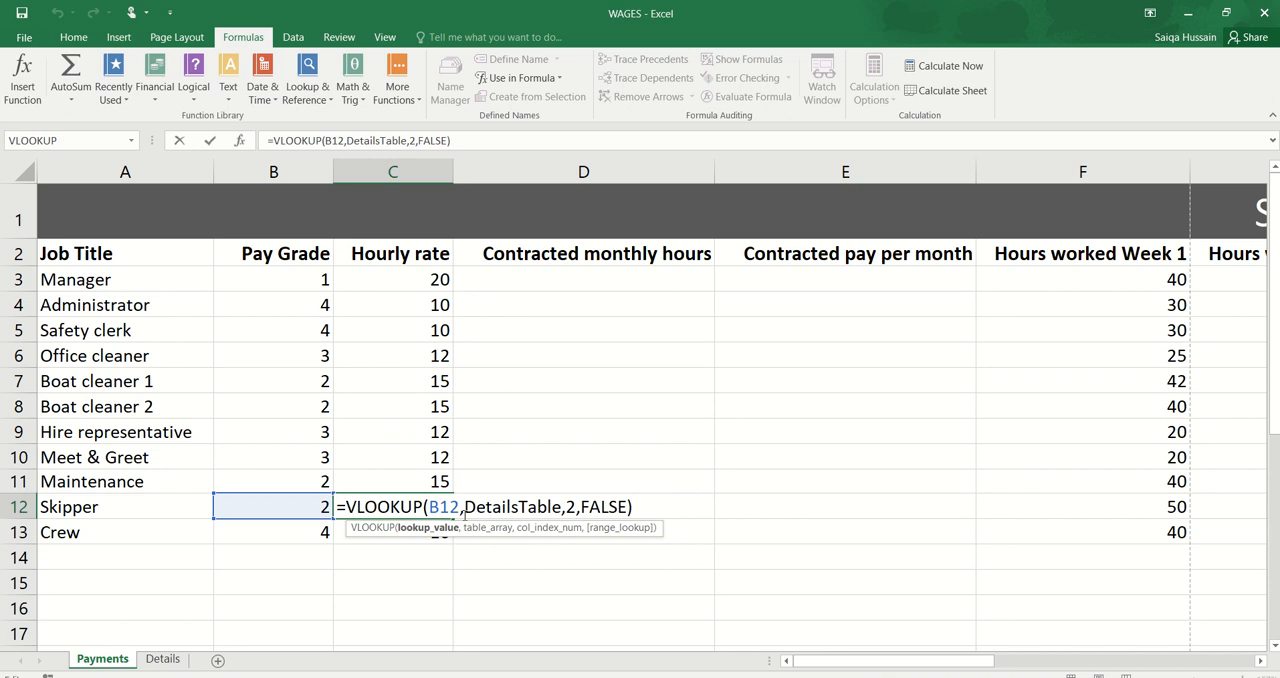
Step: Begin a VLOOKUP formula in D3 of the Payments worksheet with B3 as the lookup value
key("Return")
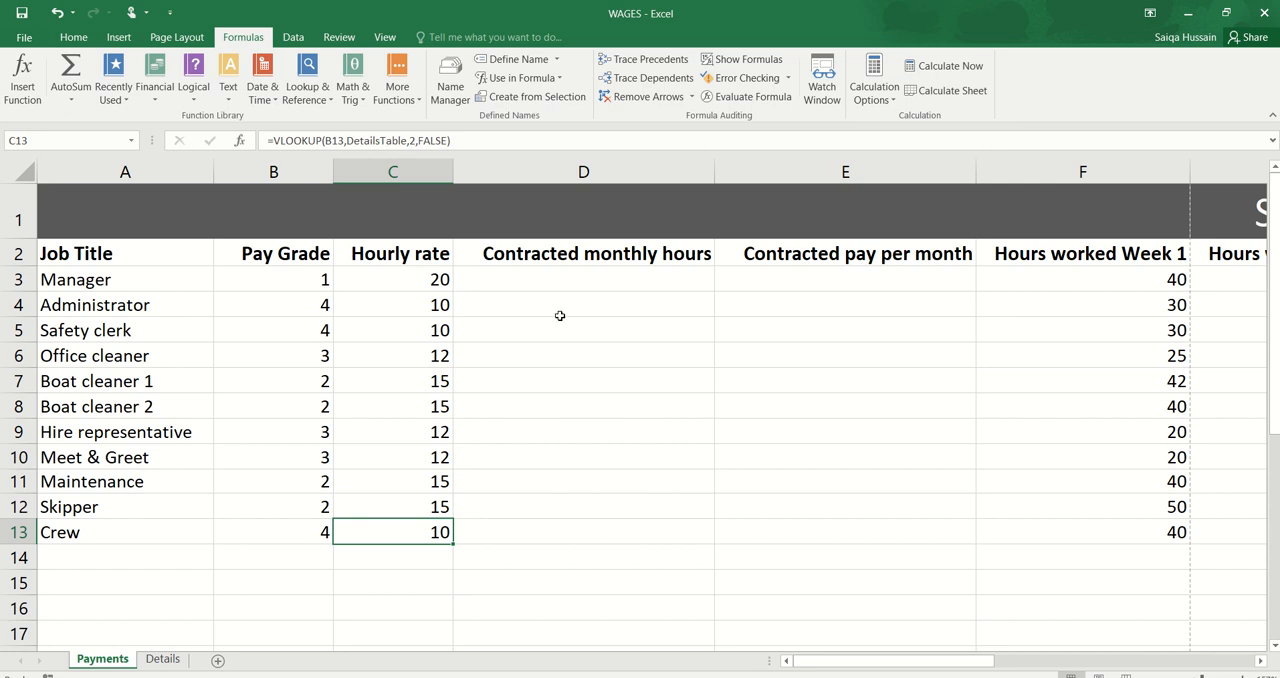
left_click(556, 277)
left_click(162, 659)
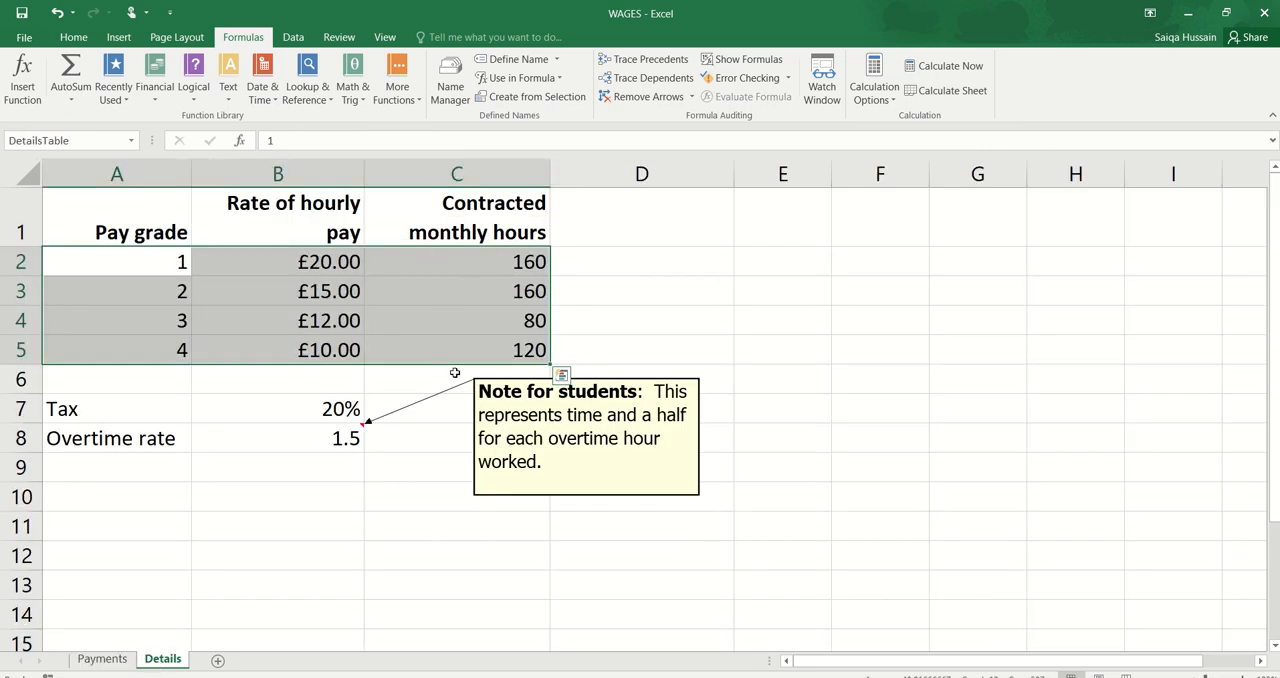
left_click(102, 659)
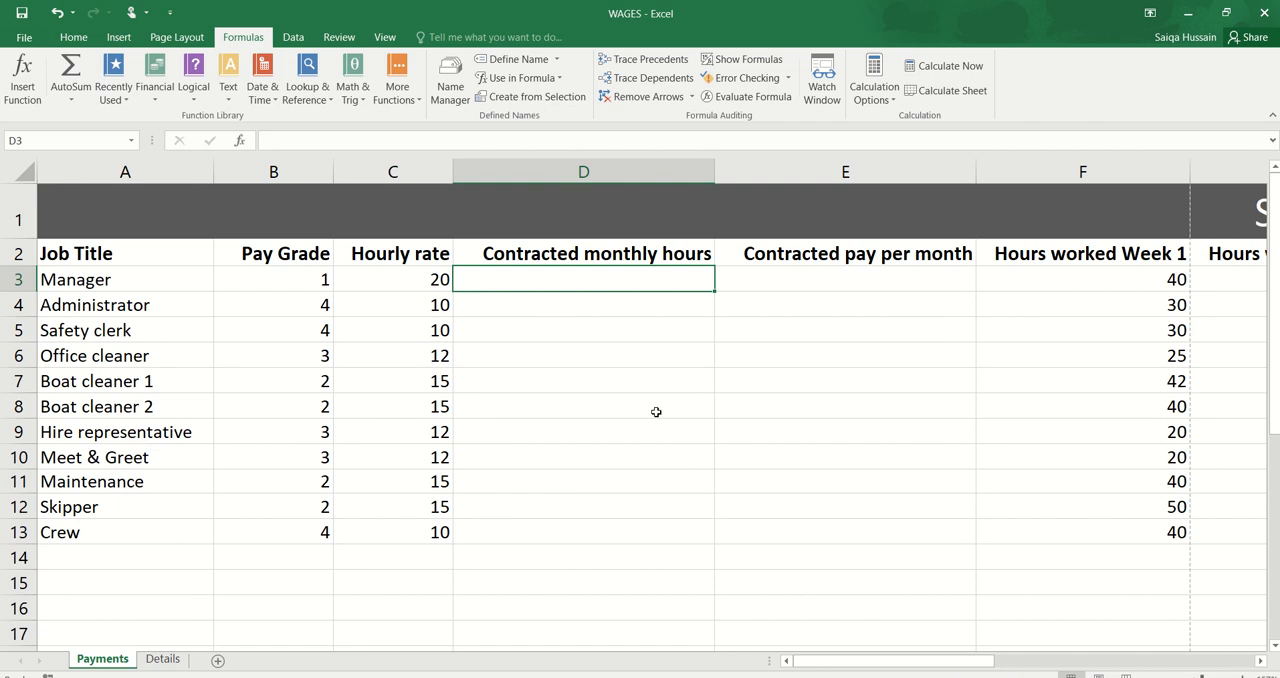
type("=VLOOKUP(")
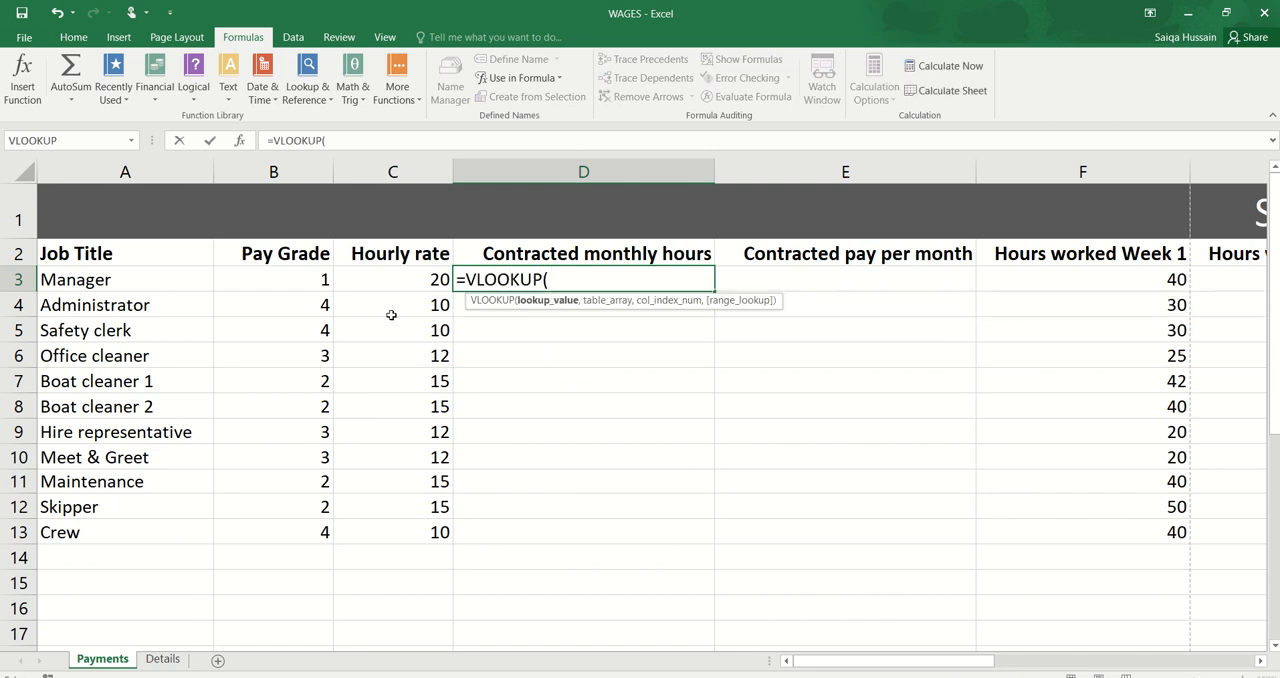
left_click(305, 279)
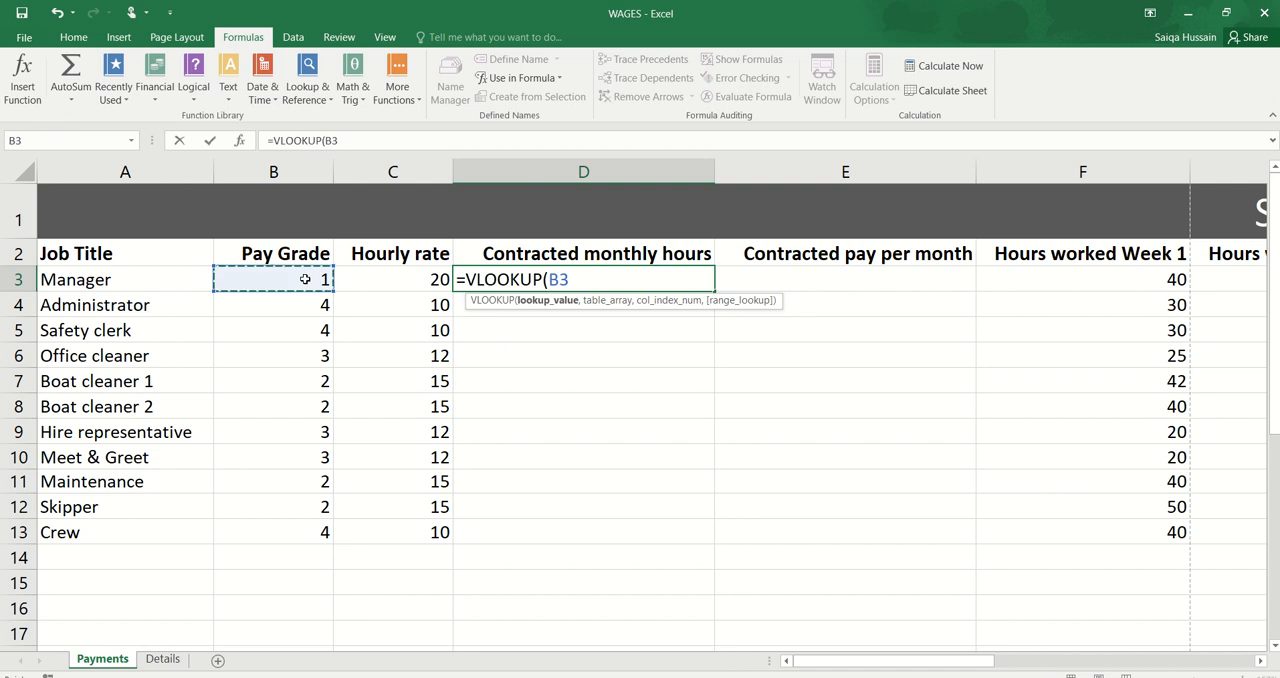
type(",")
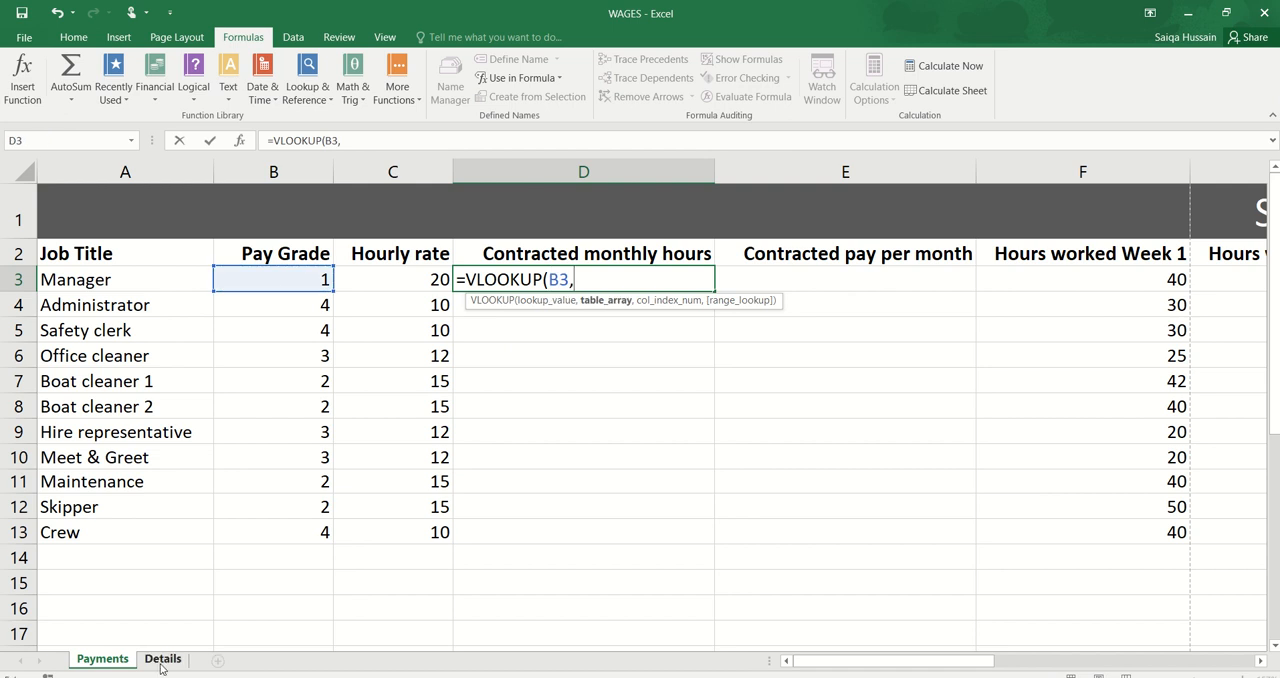
Step: Complete the D3 formula with DetailsTable as table array, column 3 and FALSE for an exact match, and fill it down to D13
left_click(162, 659)
left_click_drag(162, 255, 429, 342)
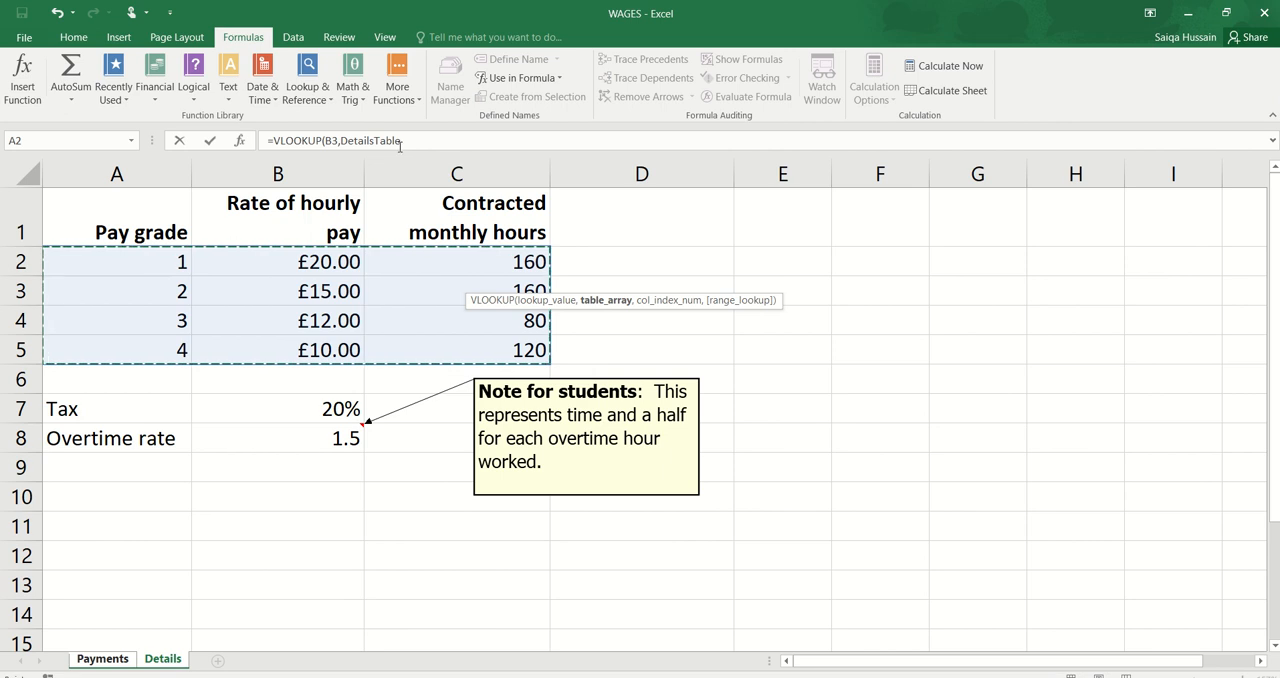
left_click(506, 143)
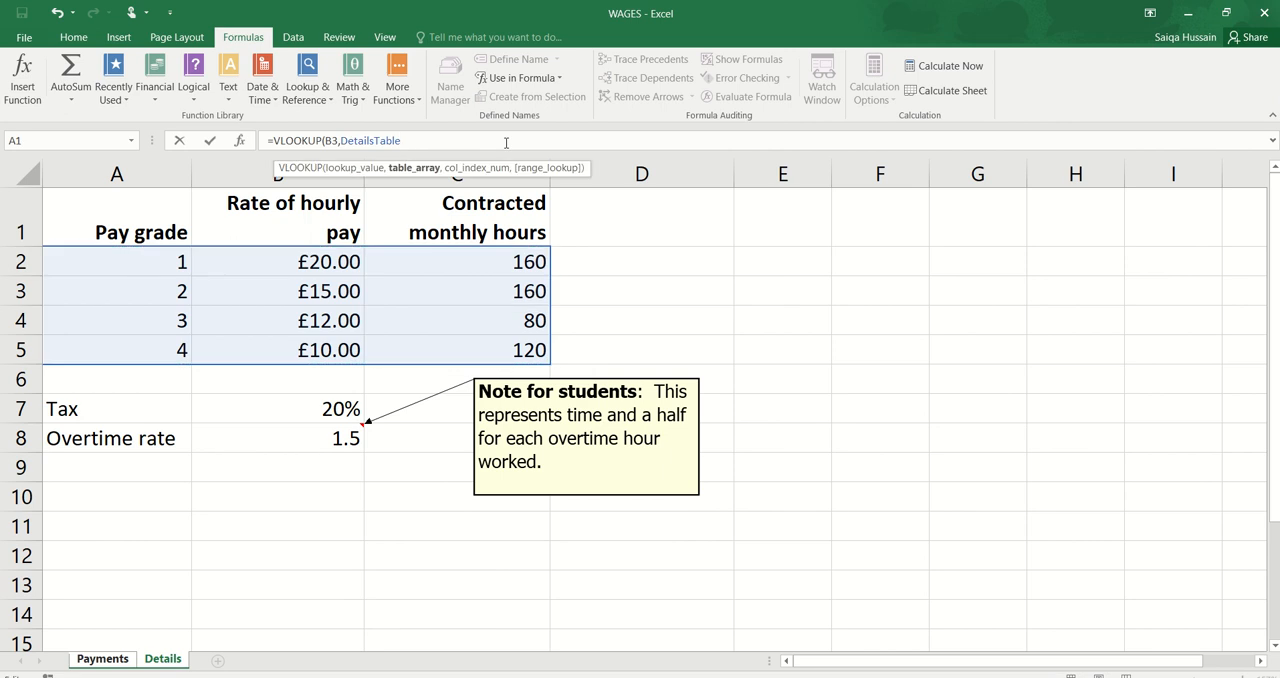
type(",")
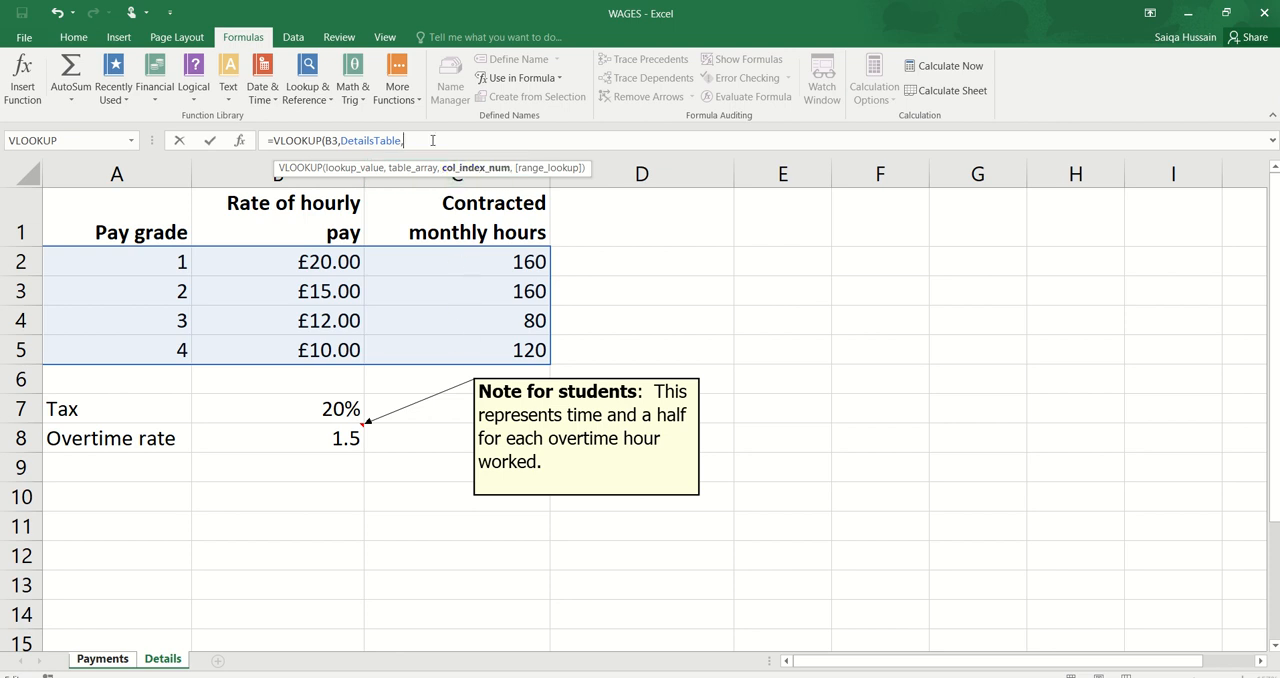
type(",")
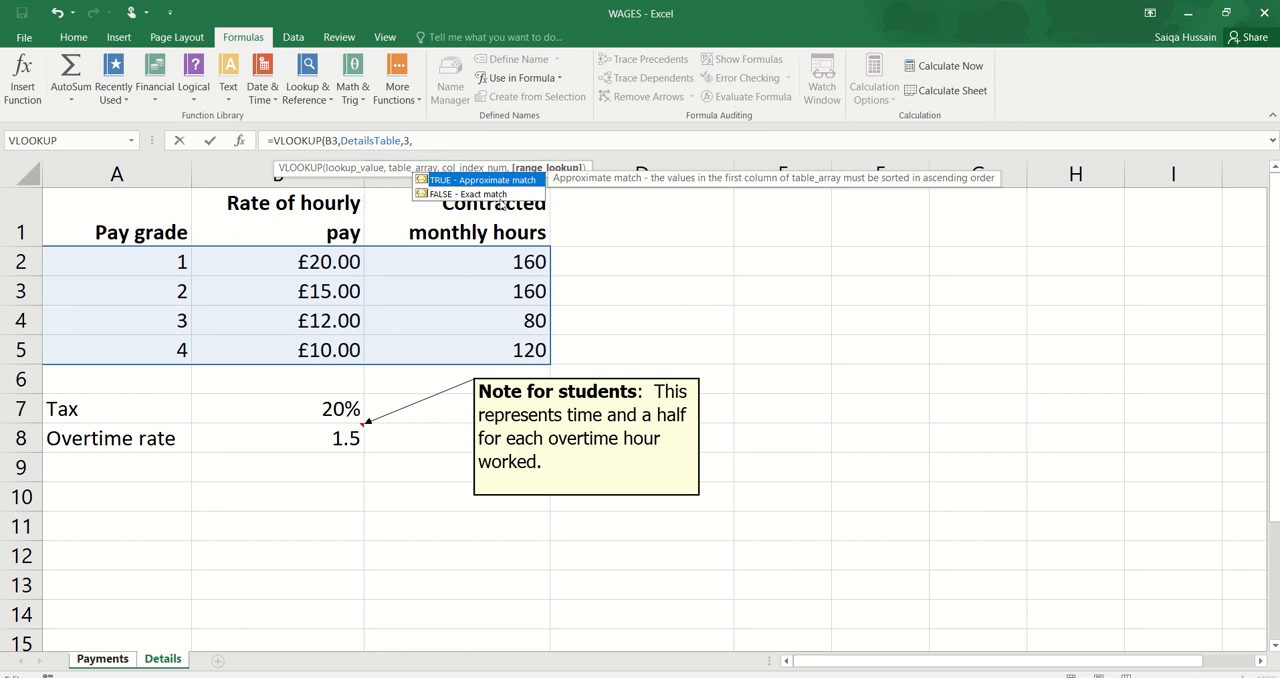
double_click(503, 195)
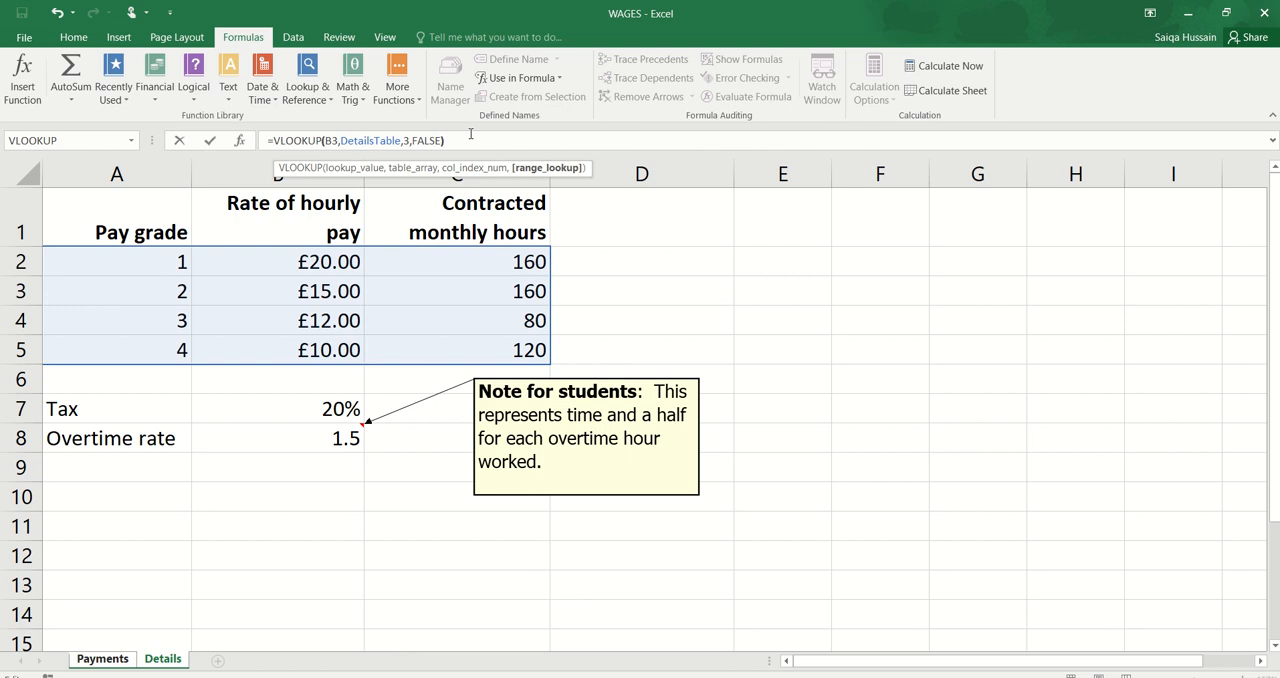
key("Return")
left_click(652, 282)
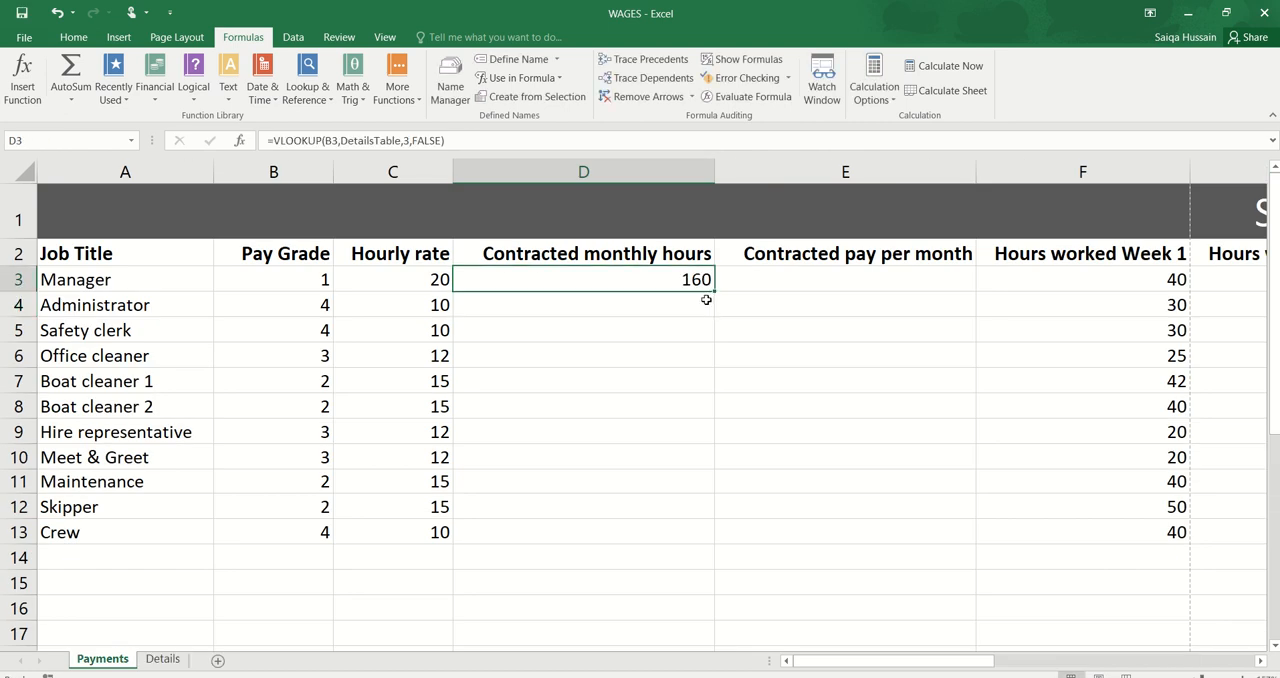
left_click_drag(715, 294, 671, 544)
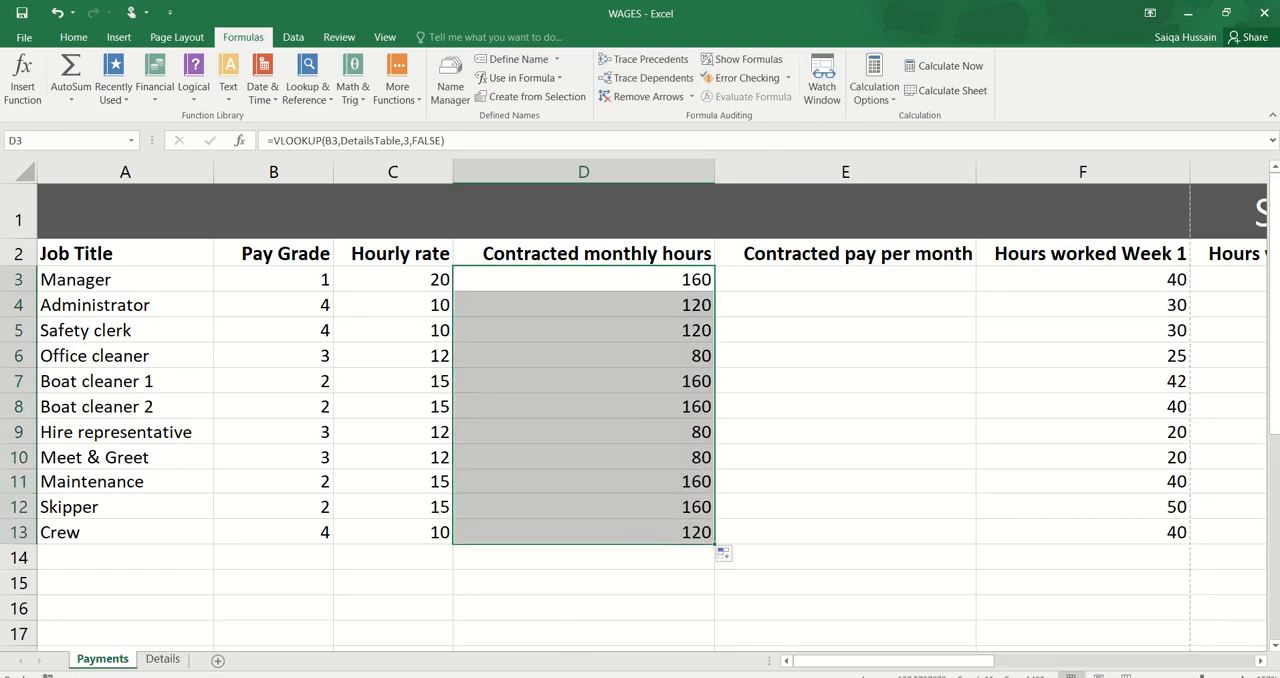
Step: Check the Task B1b requirements in the specimen paper PDF and select J3 under Total hours per month in the WAGES workbook
key("alt+Tab")
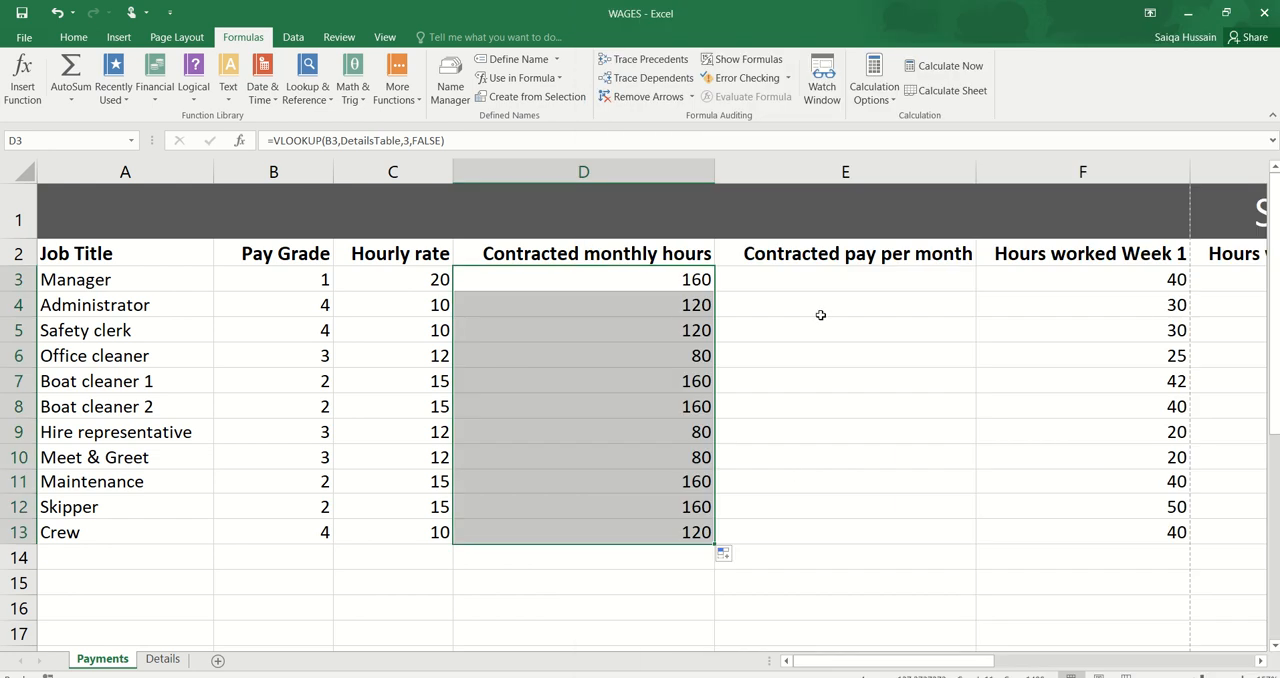
left_click(832, 262)
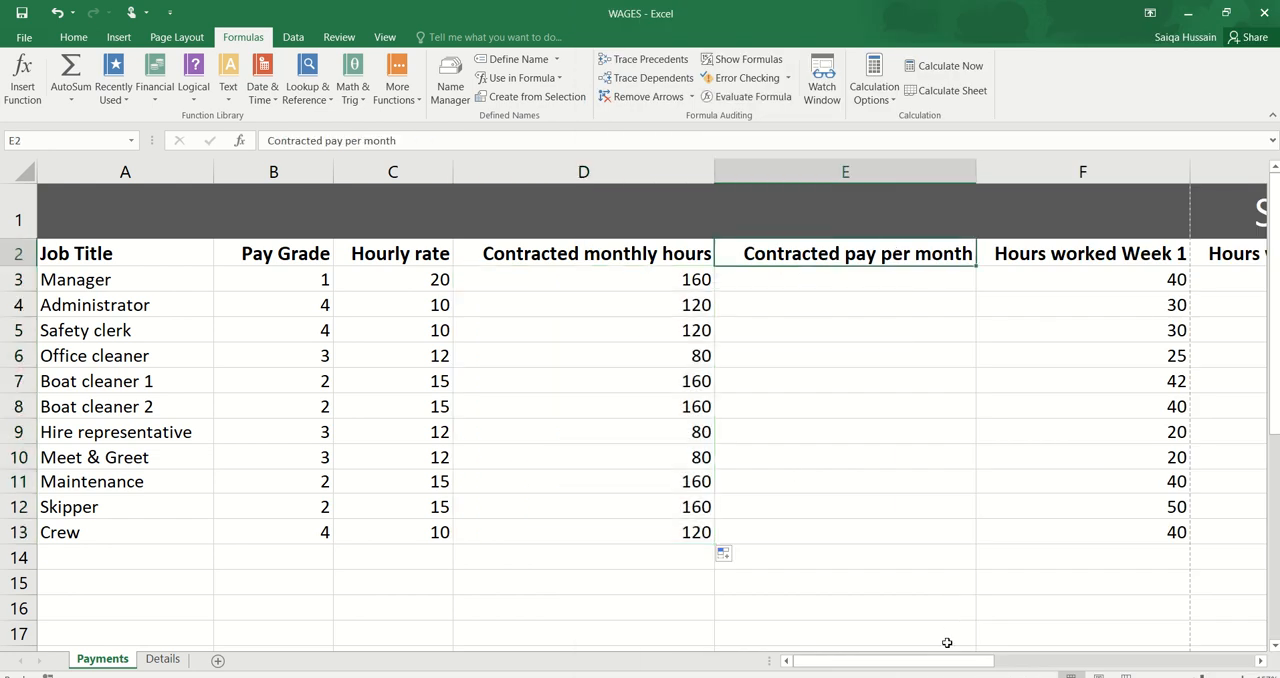
left_click_drag(948, 662, 1095, 670)
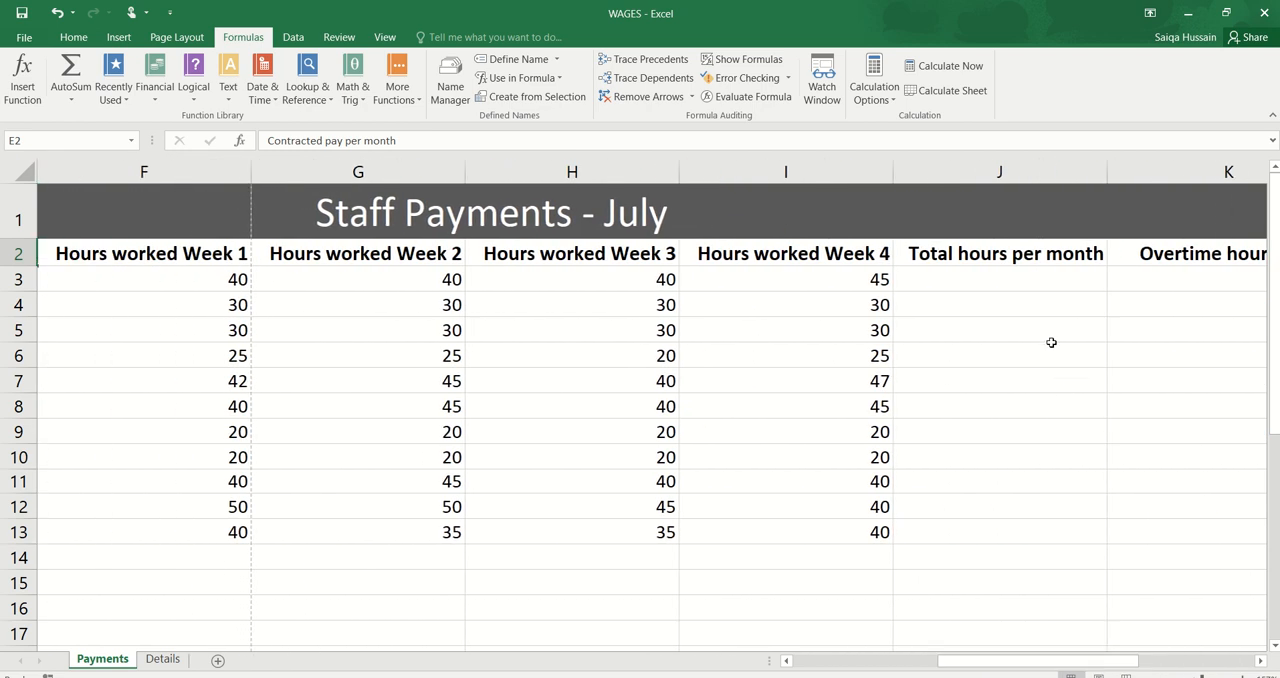
left_click(1030, 279)
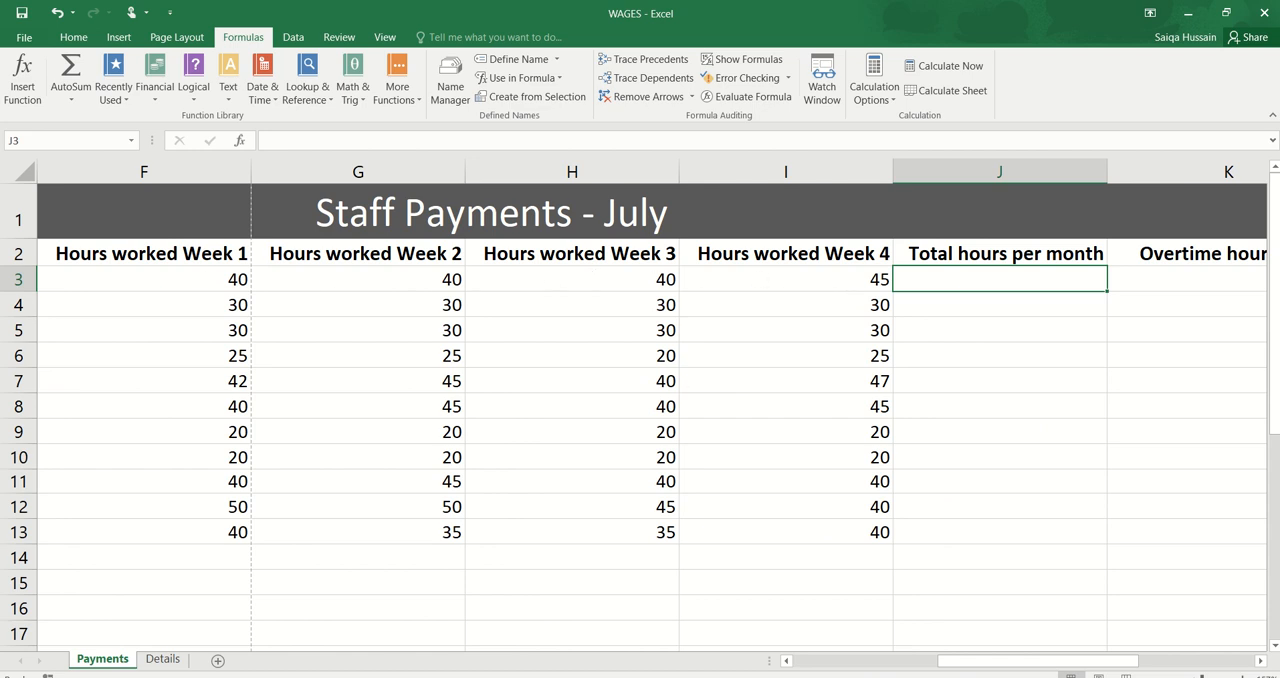
key("alt+Tab")
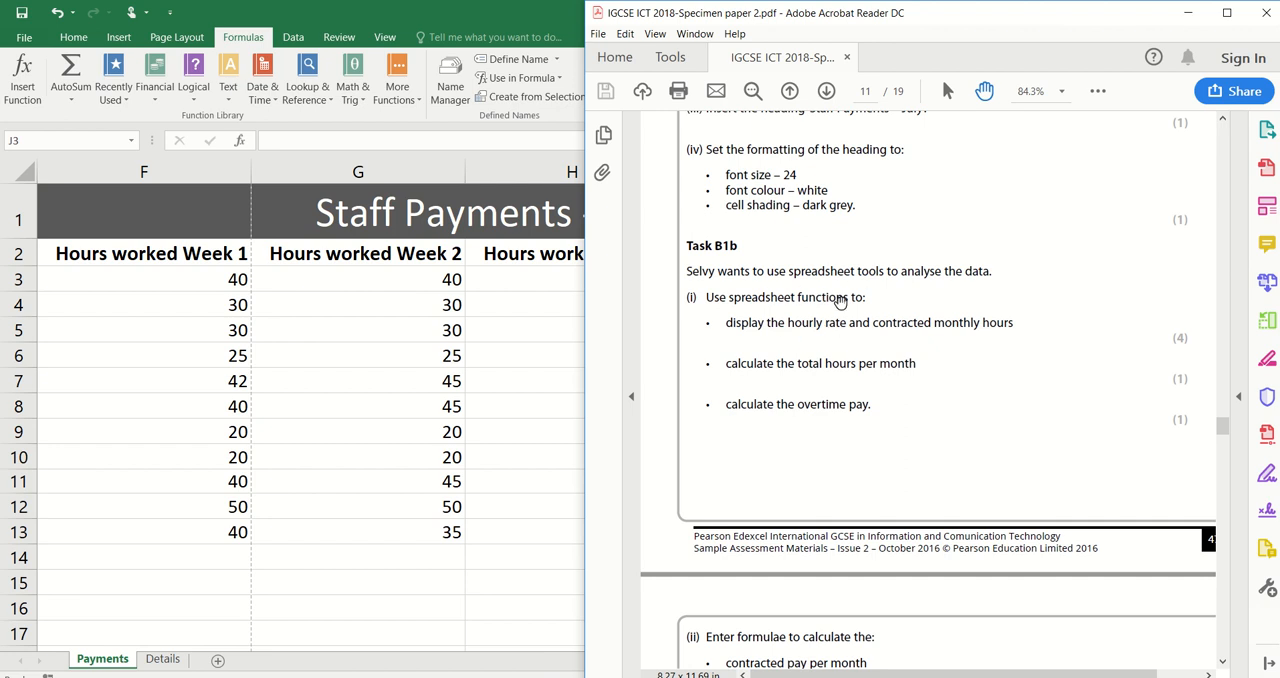
left_click(550, 348)
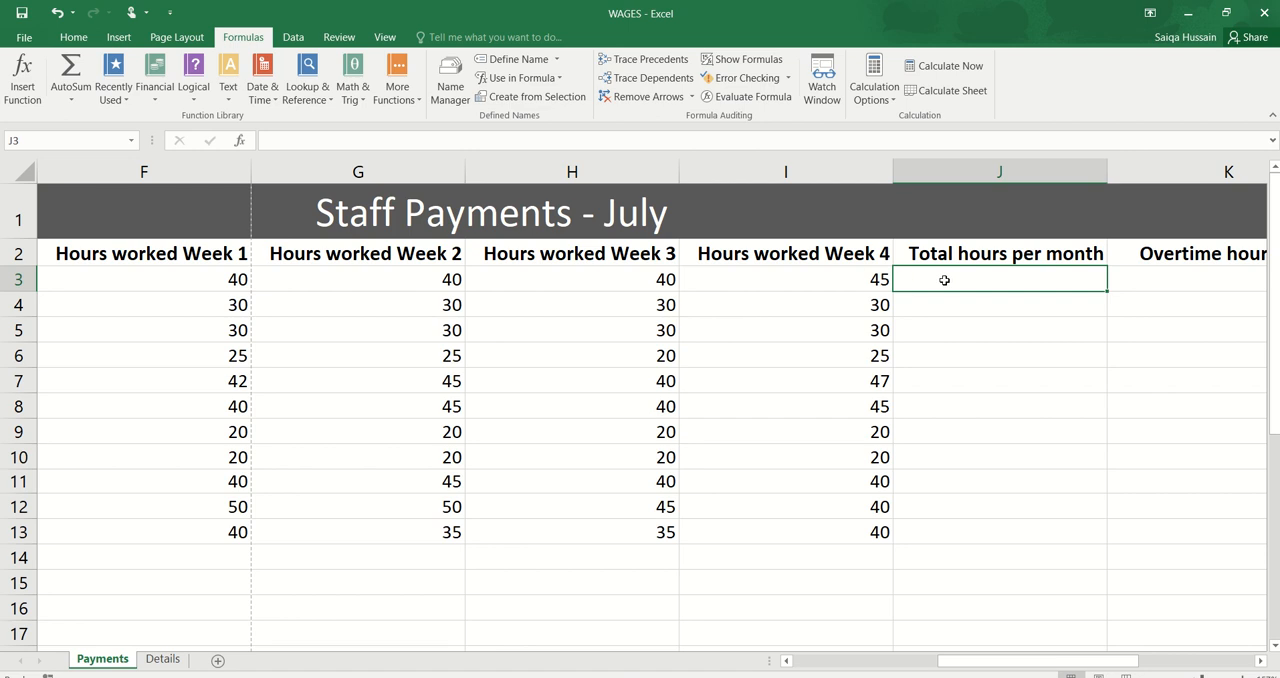
Step: Add up the four weekly hours in J3 with =SUM(F3:I3) and fill the formula down to J13
type("=")
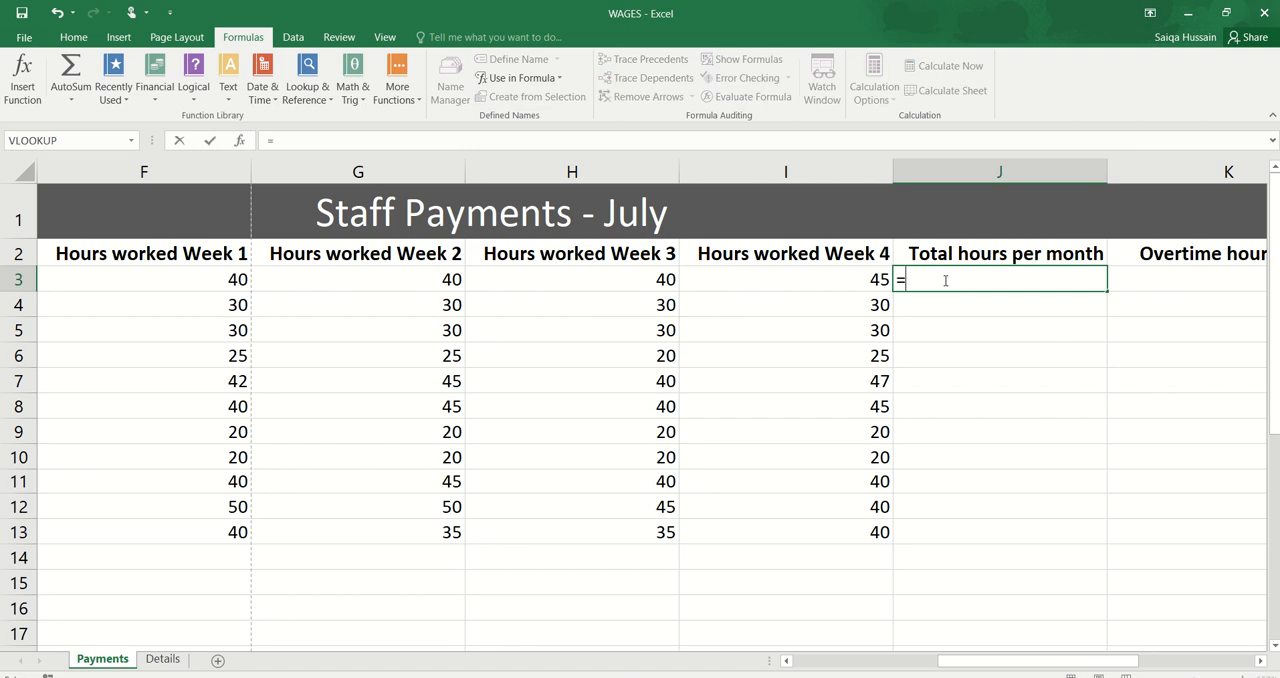
type("sum(")
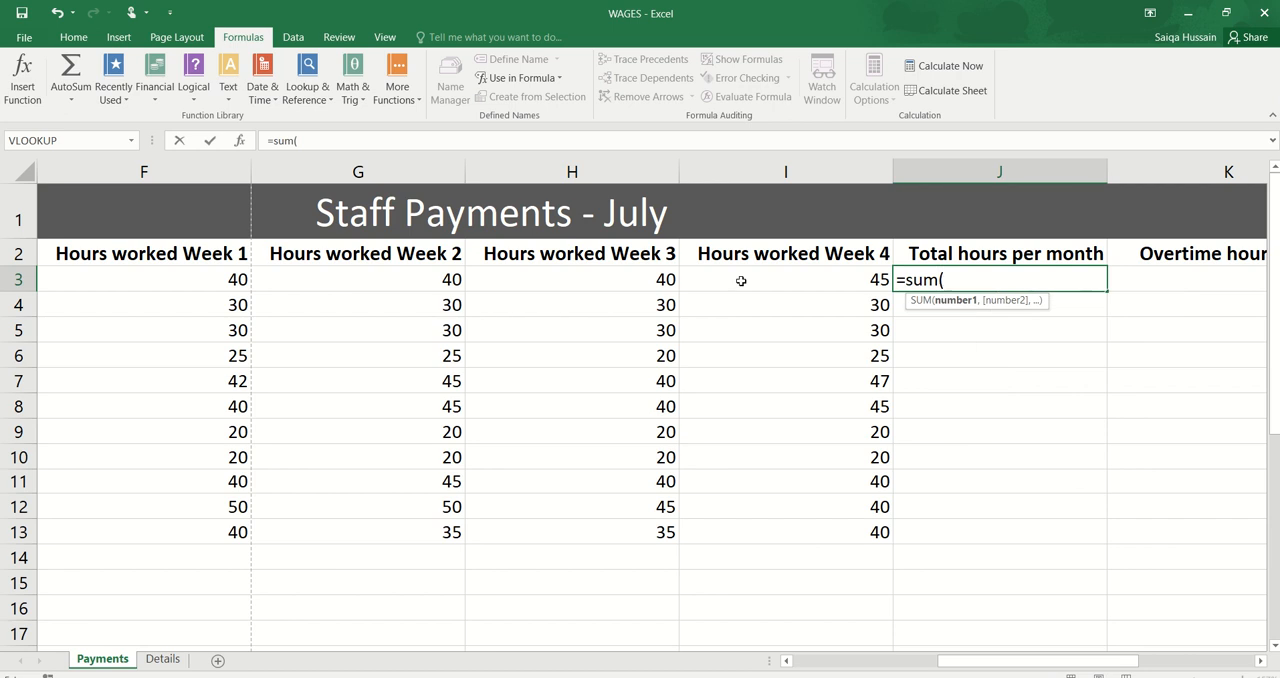
left_click_drag(188, 279, 723, 277)
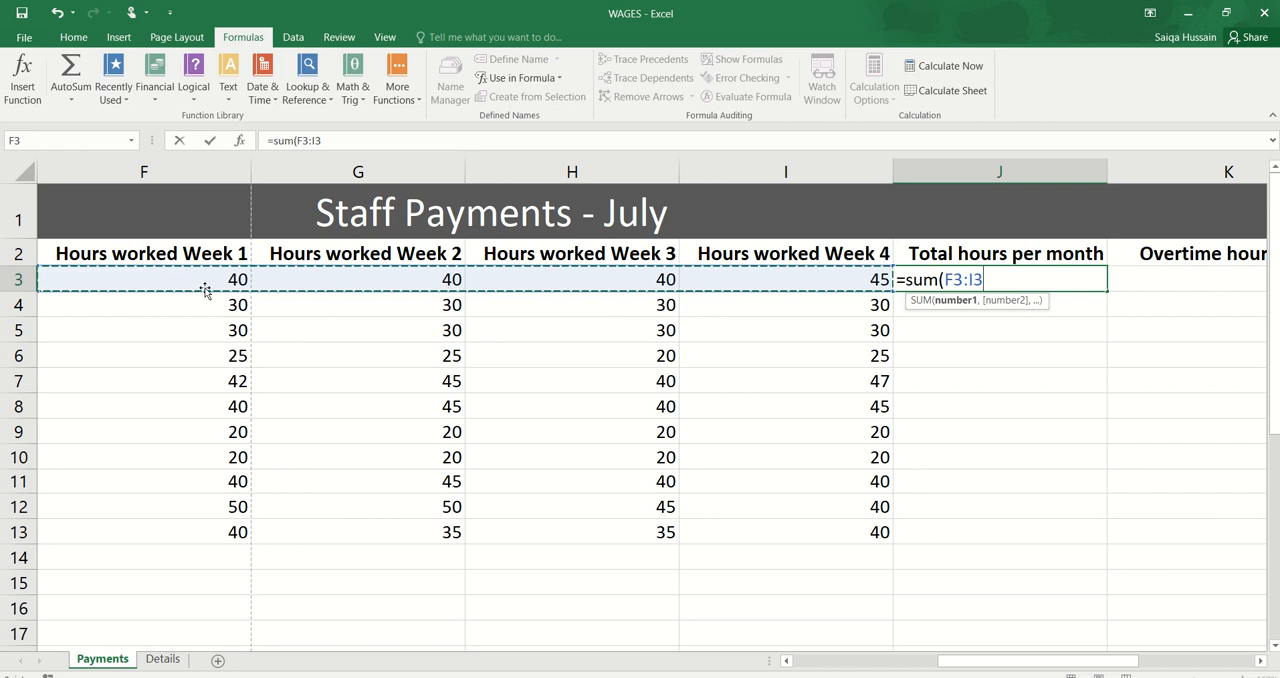
type(")")
key("Return")
left_click(950, 280)
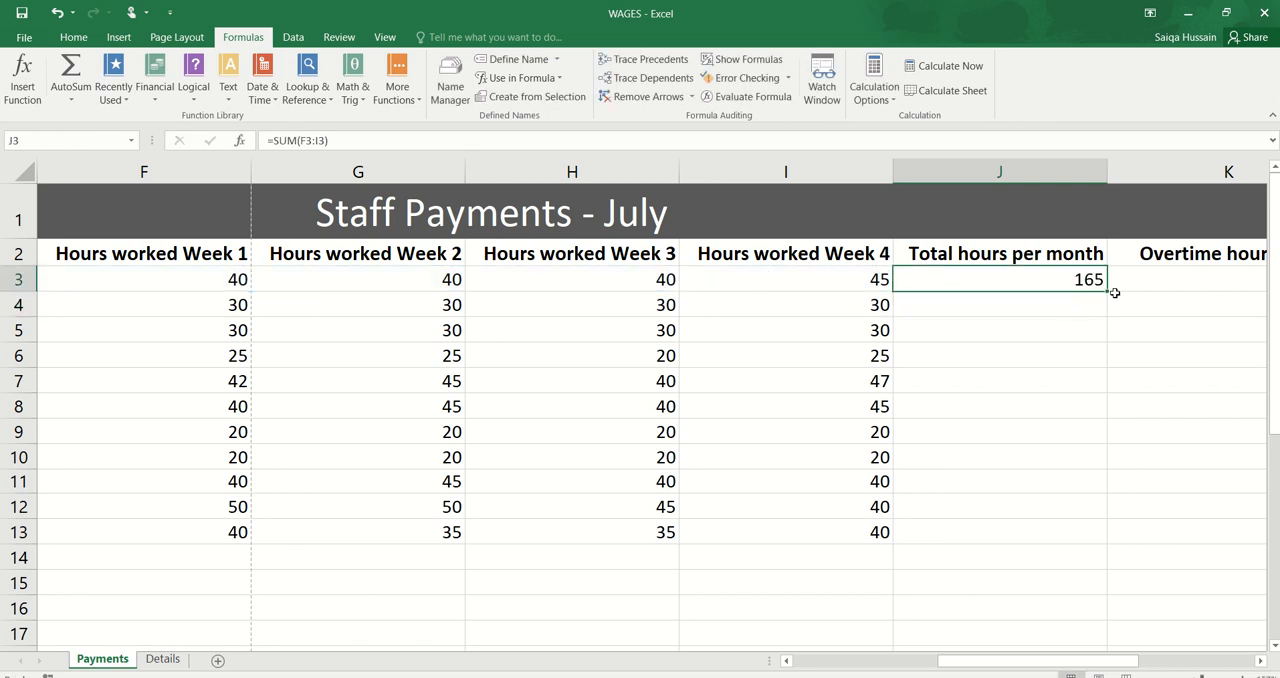
left_click_drag(1107, 293, 1071, 534)
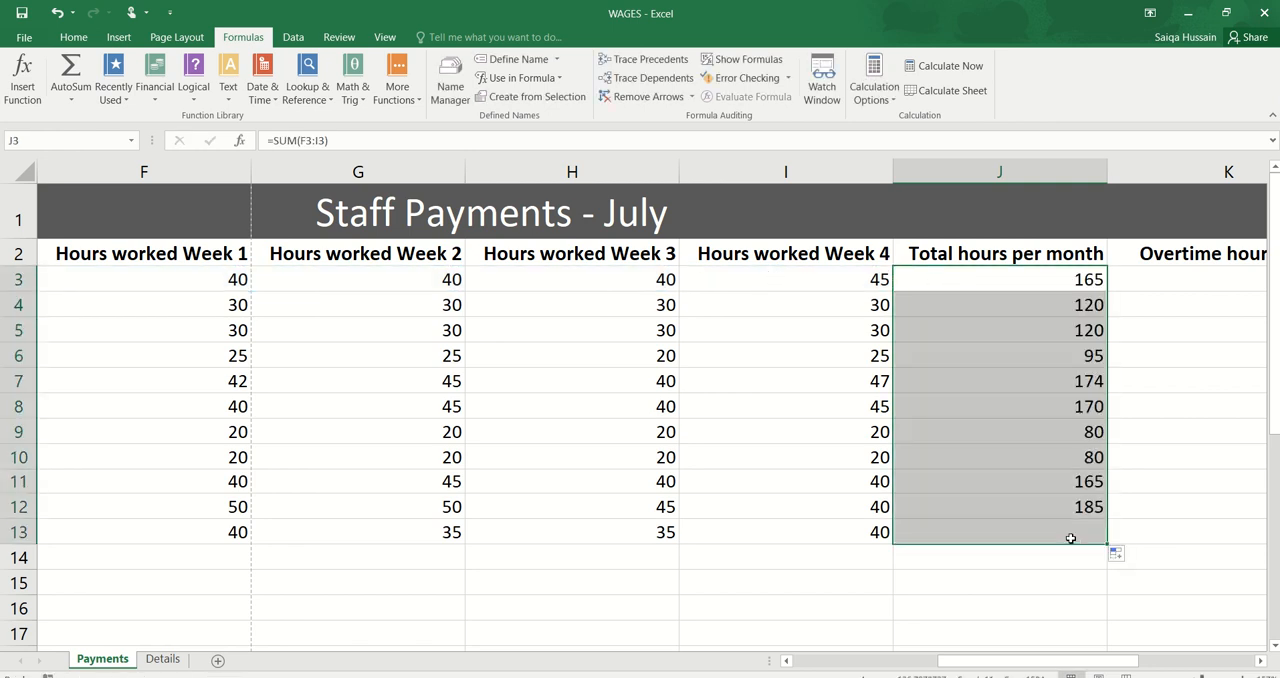
Step: Check the next Task B1b requirement in the specimen paper and examine the Overtime hours worked and Overtime pay columns
key("alt+Tab")
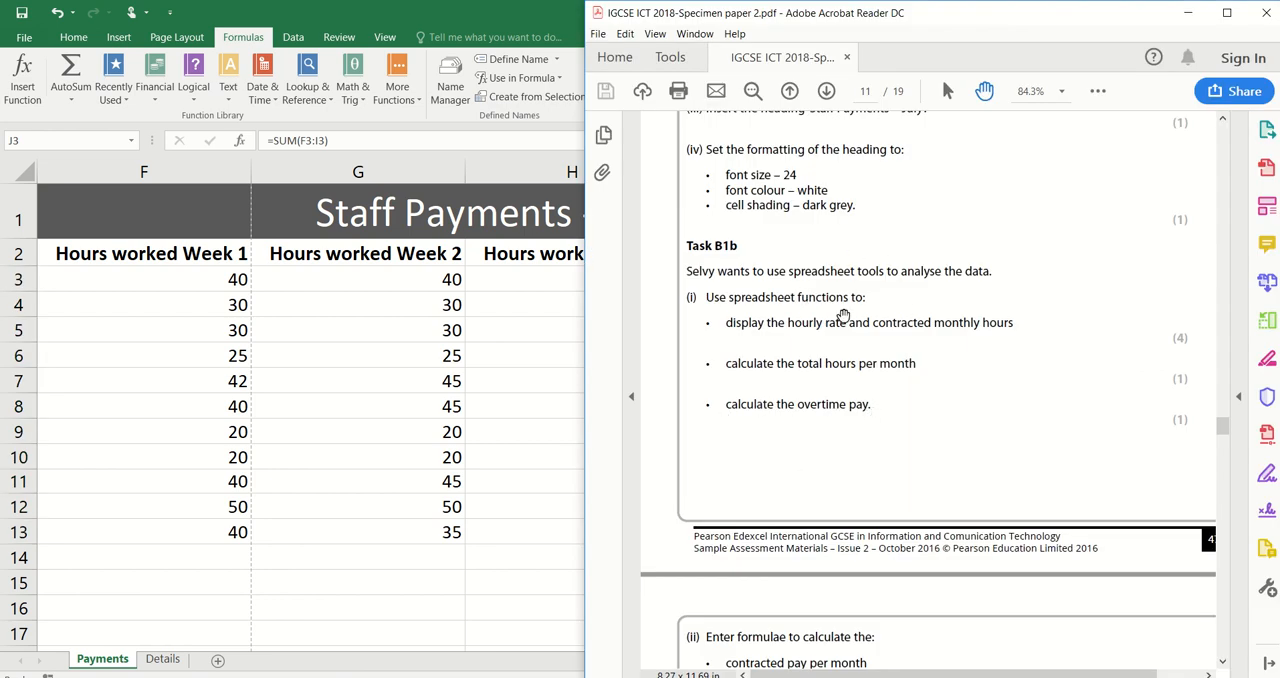
key("alt+Tab")
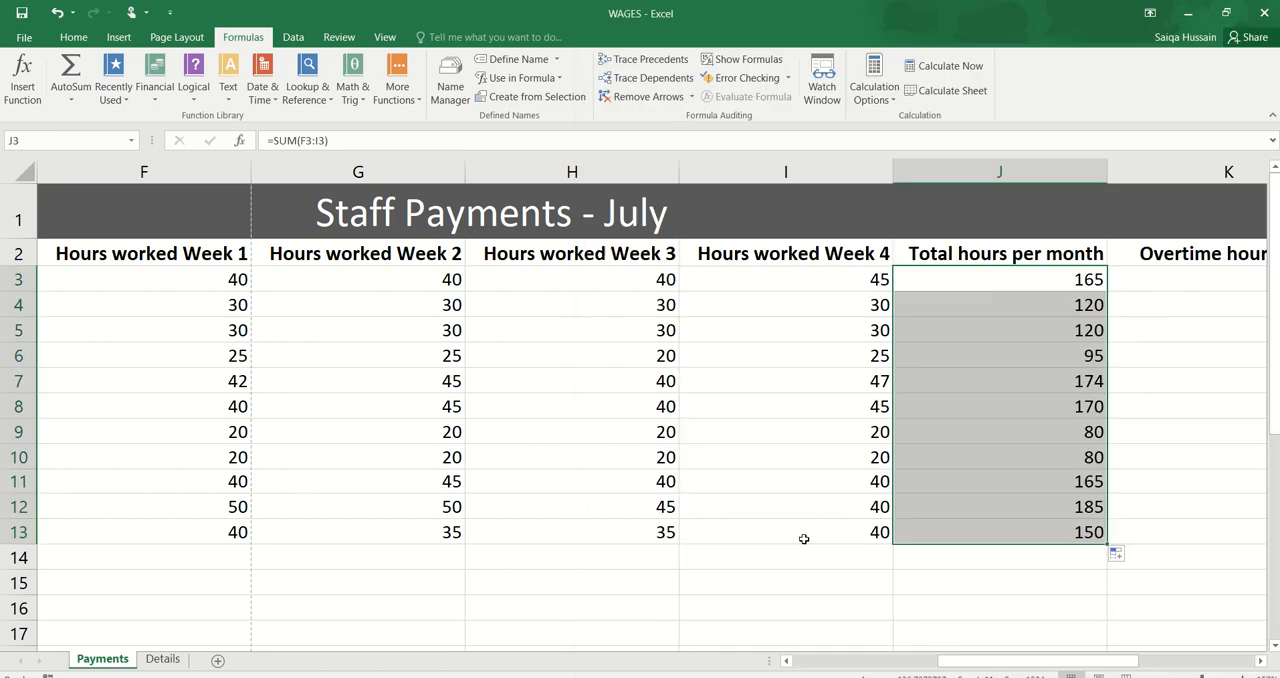
scroll(895, 569, "right", 5)
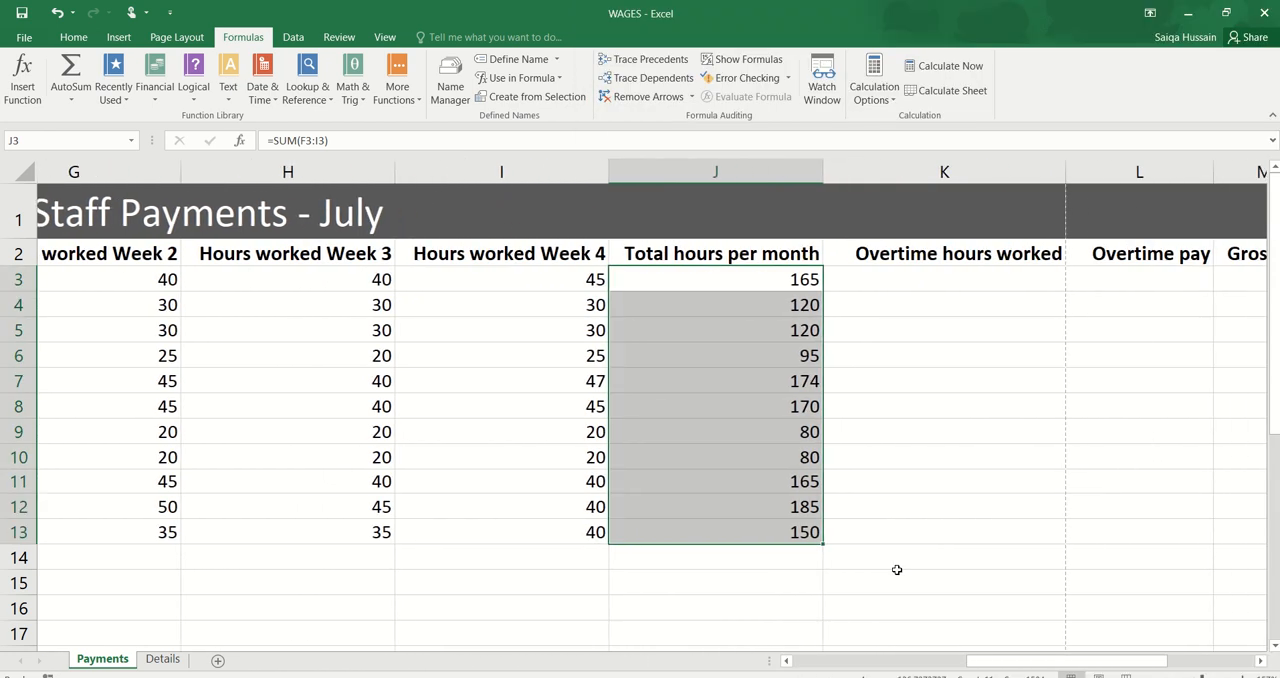
left_click_drag(924, 254, 947, 450)
scroll(950, 530, "right", 3)
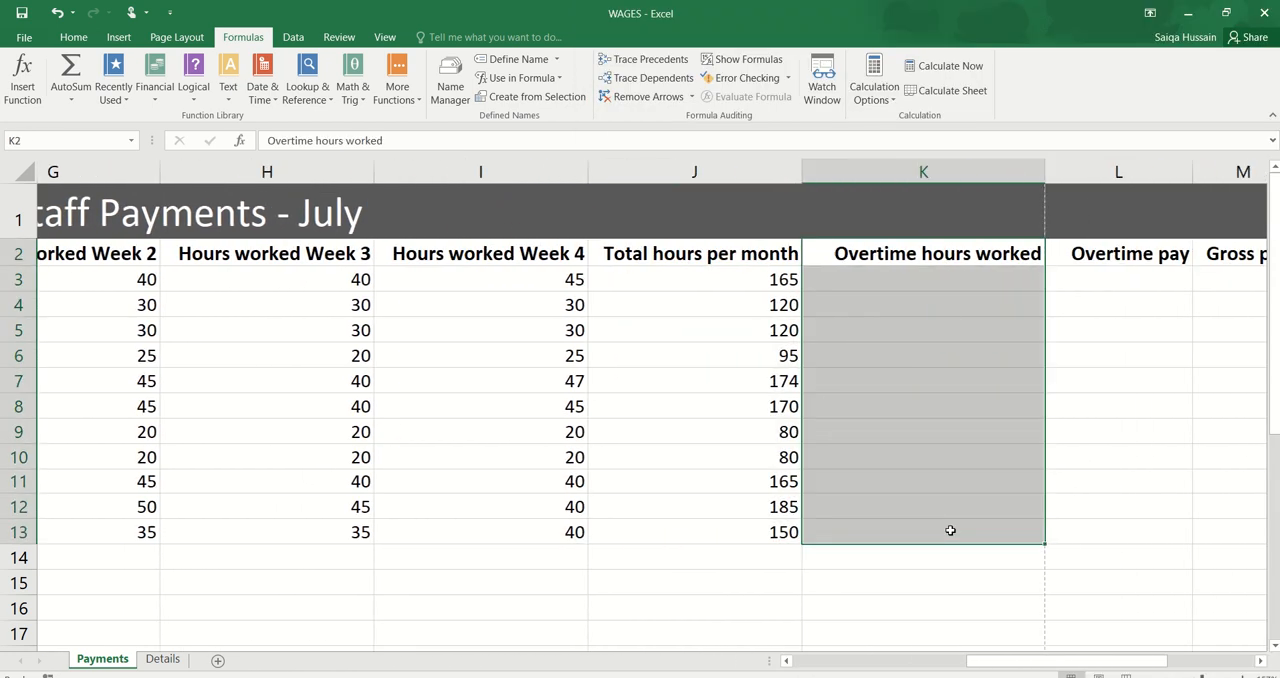
left_click_drag(995, 254, 975, 534)
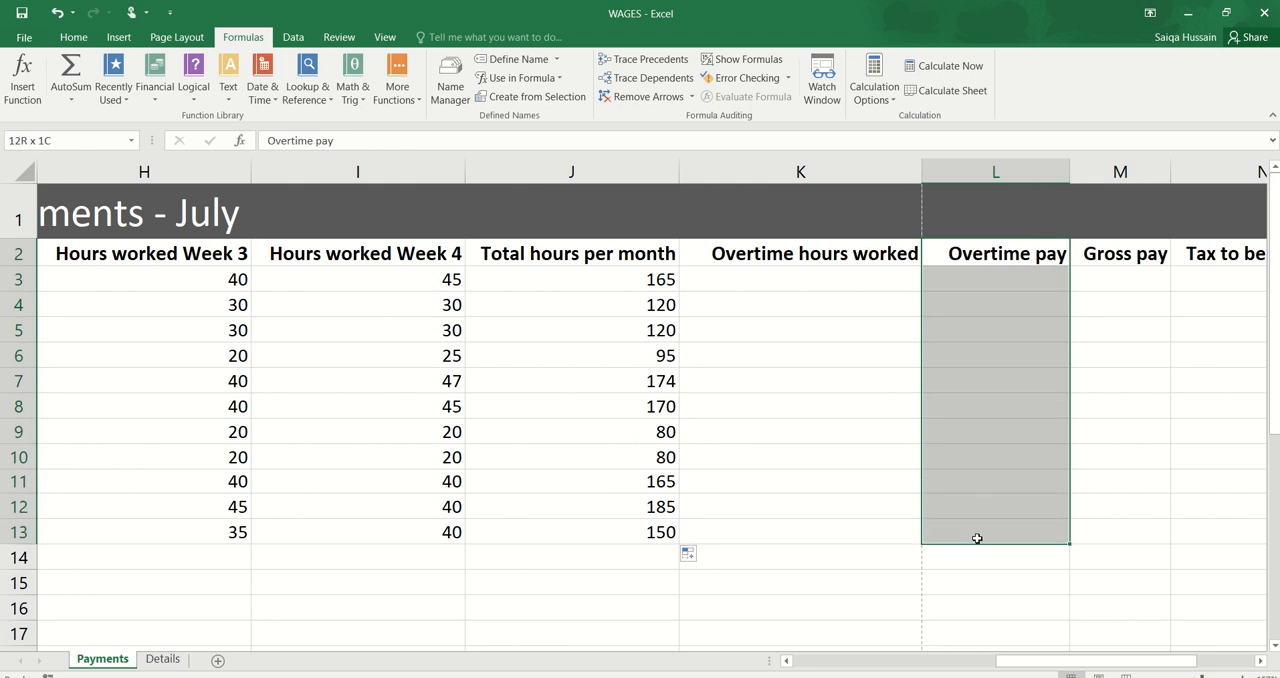
scroll(975, 534, "down", 2)
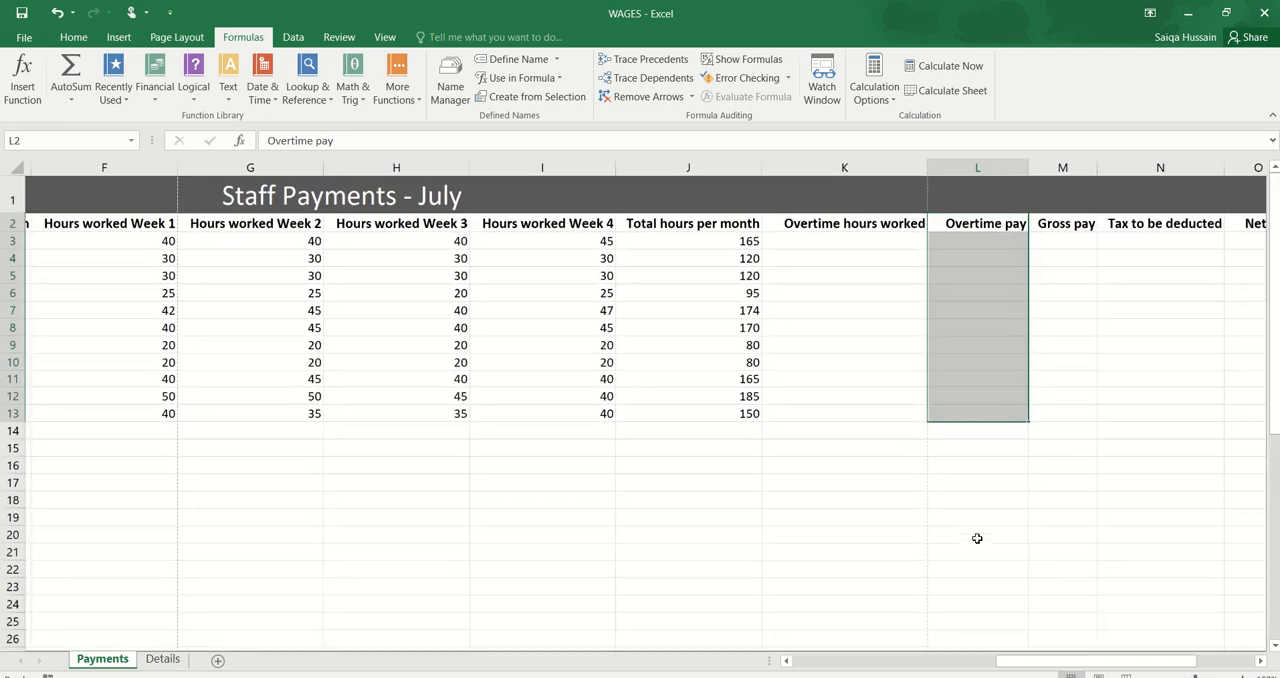
Step: Review the Hourly rate, Contracted monthly hours and Overtime hours worked columns by selecting rows 3 to 13 in each
scroll(977, 538, "up", 4)
scroll(977, 538, "left", 5)
scroll(977, 538, "down", 2)
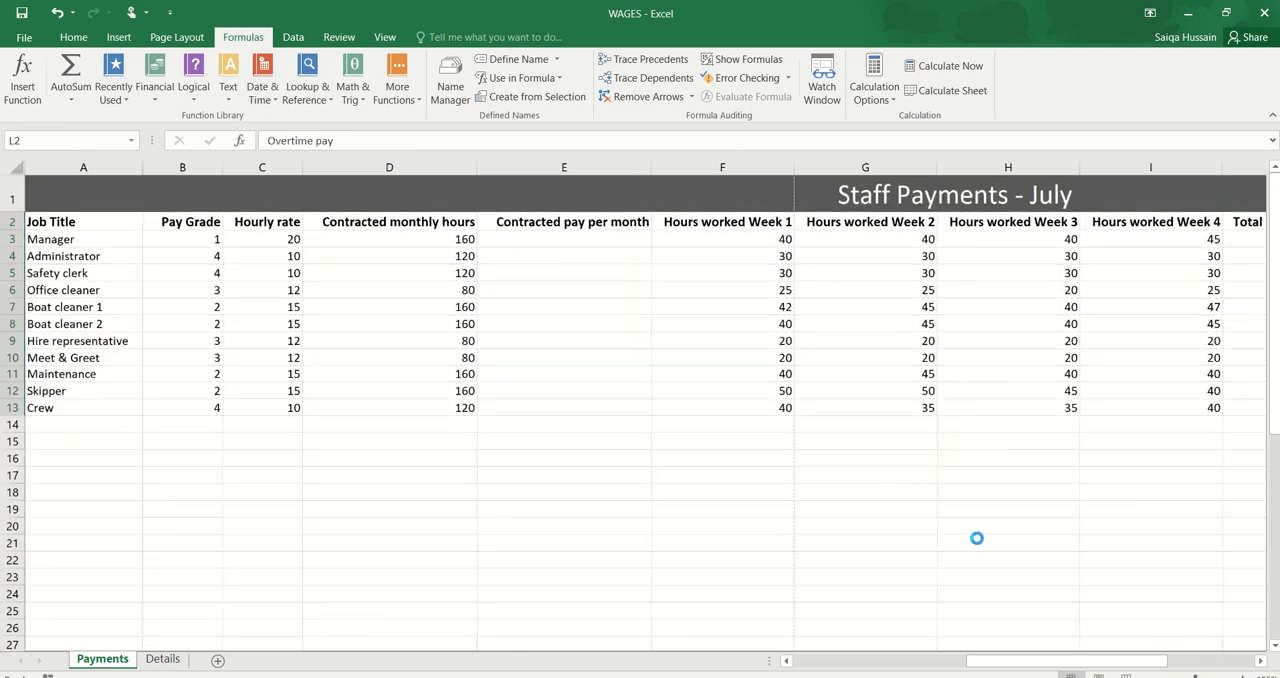
left_click_drag(275, 236, 266, 406)
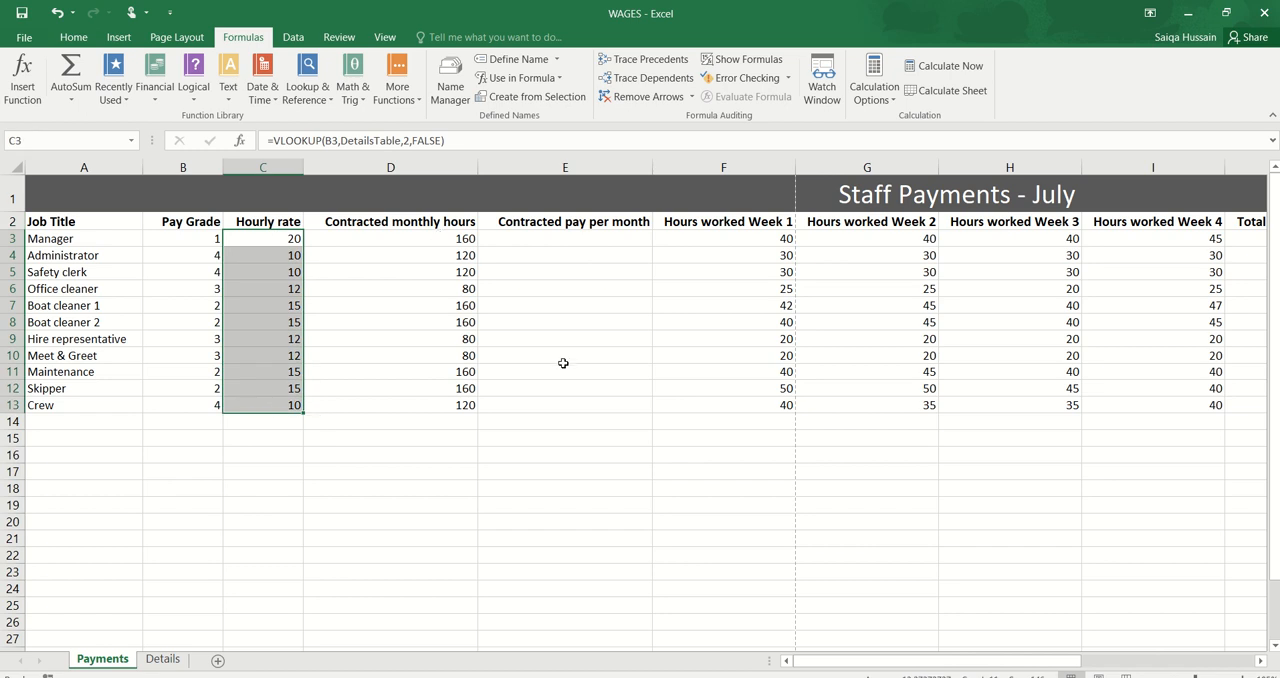
scroll(563, 363, "right", 2)
left_click_drag(337, 238, 323, 406)
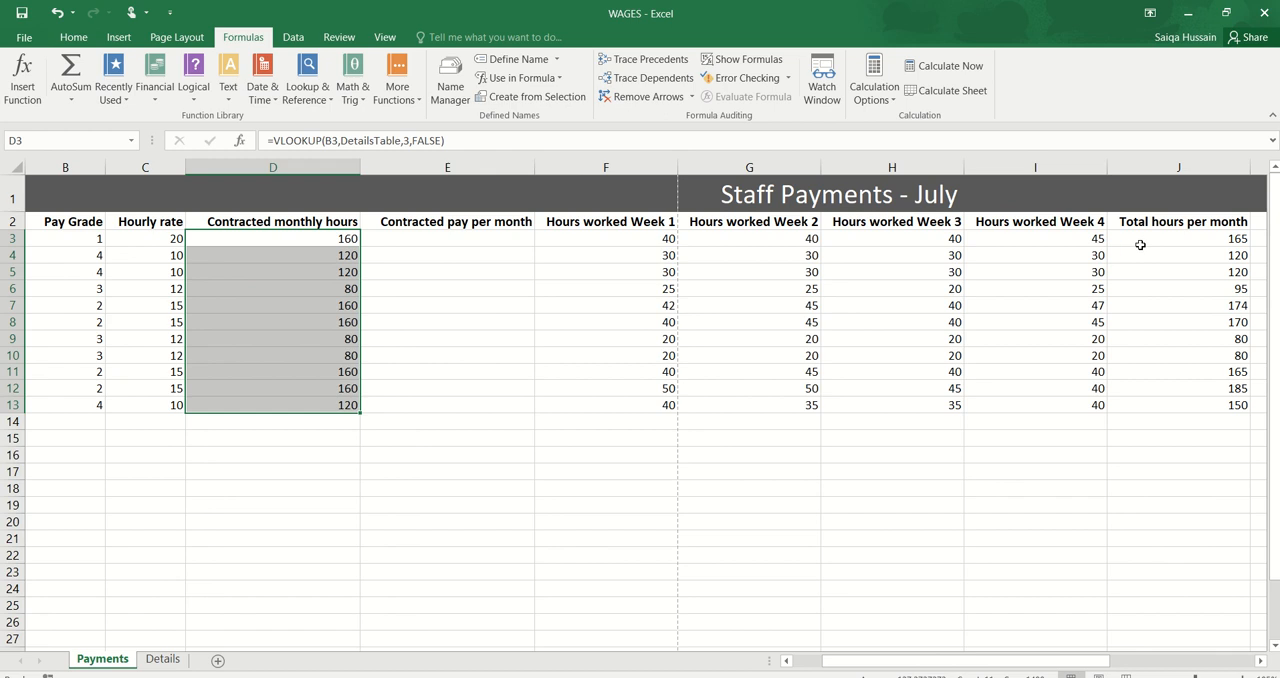
scroll(1132, 245, "right", 2)
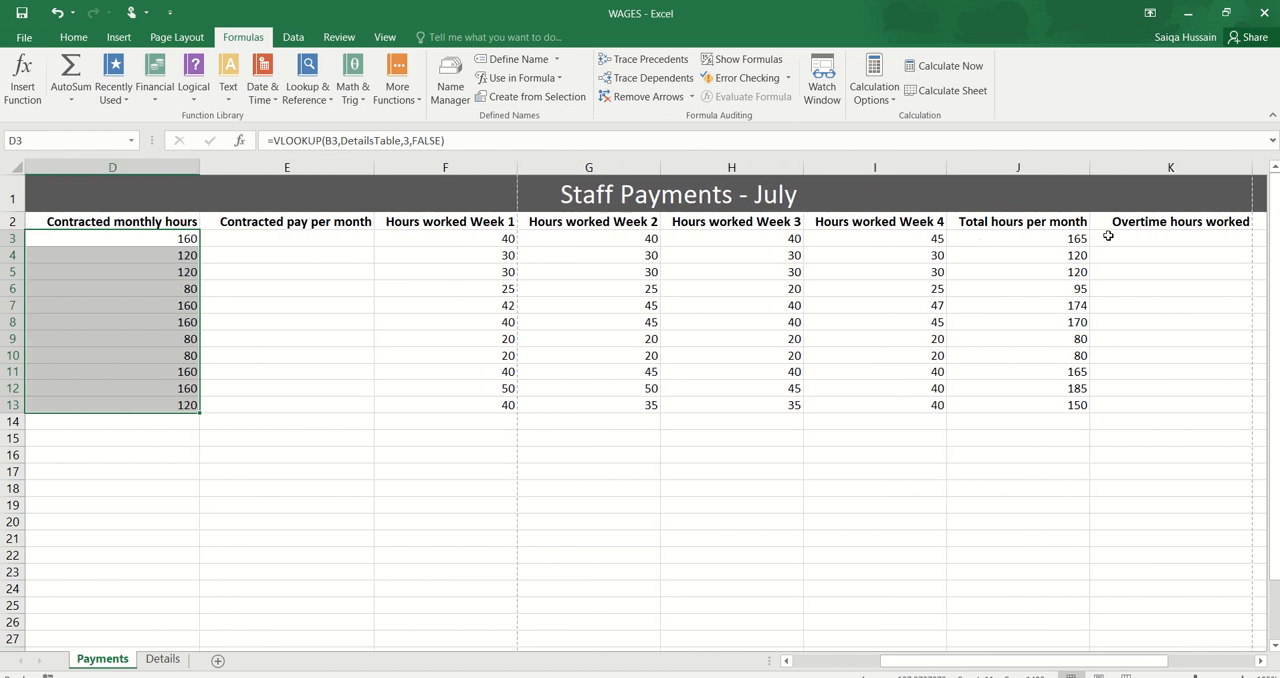
left_click_drag(1108, 235, 1125, 407)
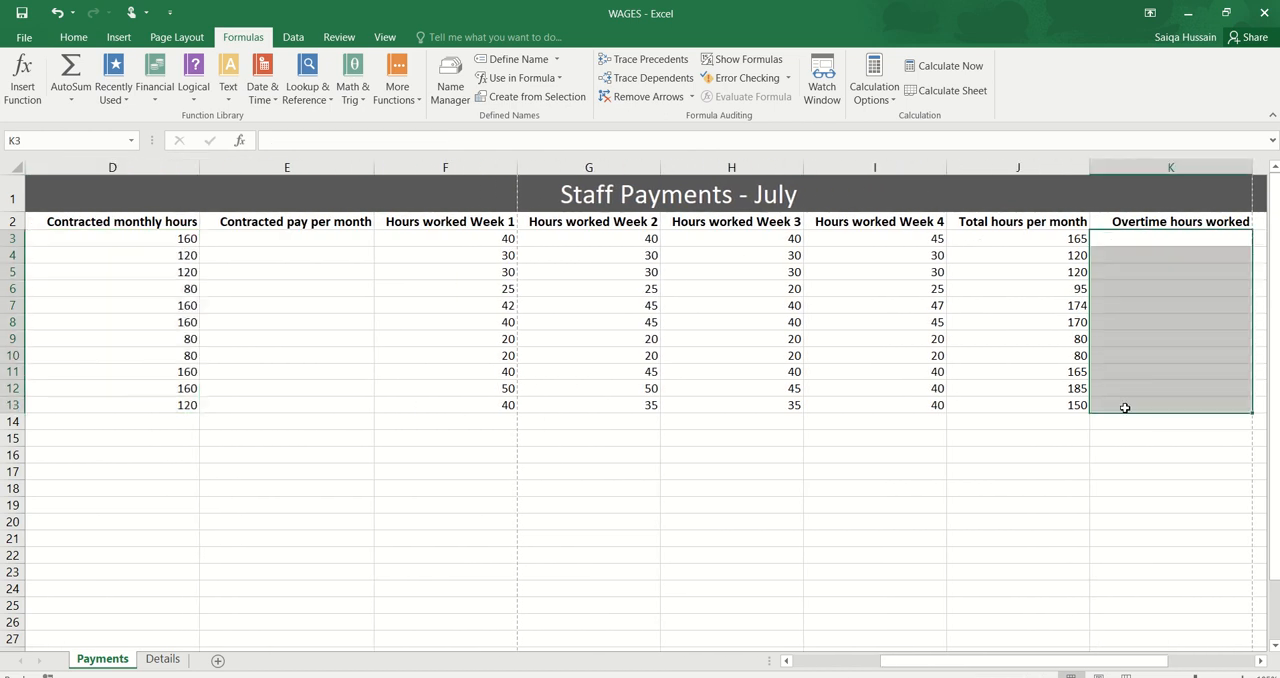
scroll(1125, 407, "down", 1)
scroll(1125, 407, "down", 1)
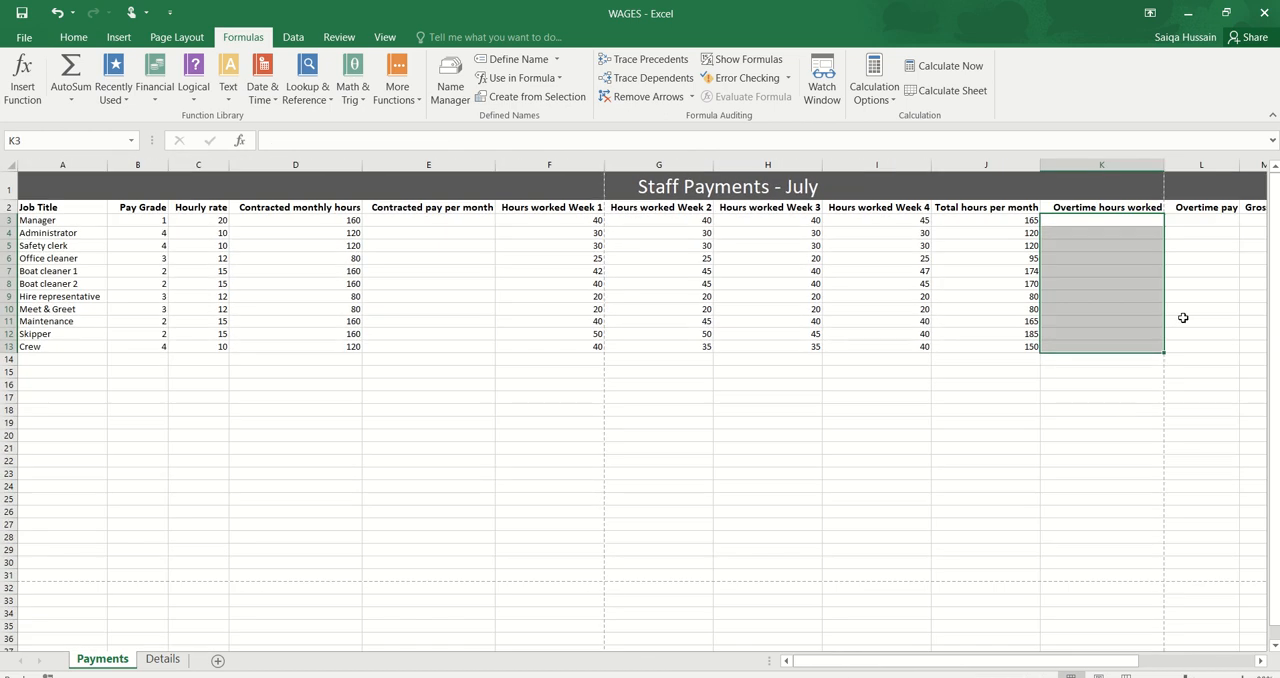
Step: Review the Overtime pay and Hourly rate columns and check the overtime rate on the Details sheet
left_click_drag(1199, 225, 1203, 356)
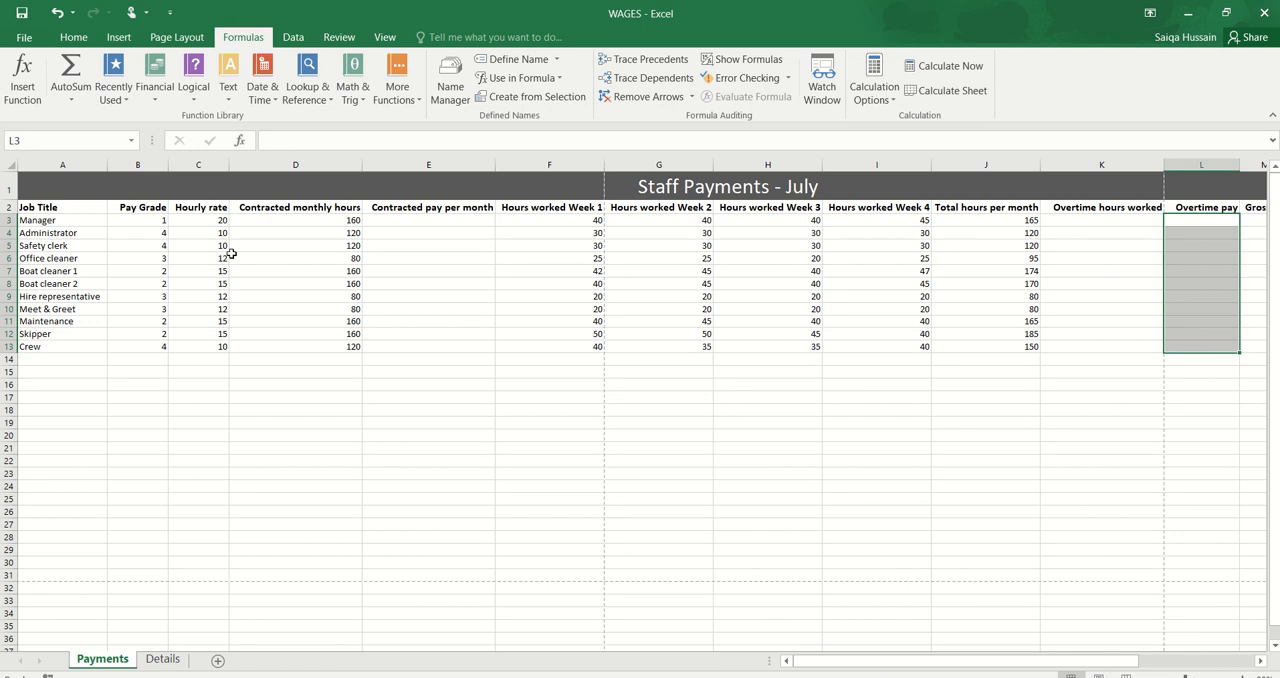
left_click_drag(210, 224, 192, 347)
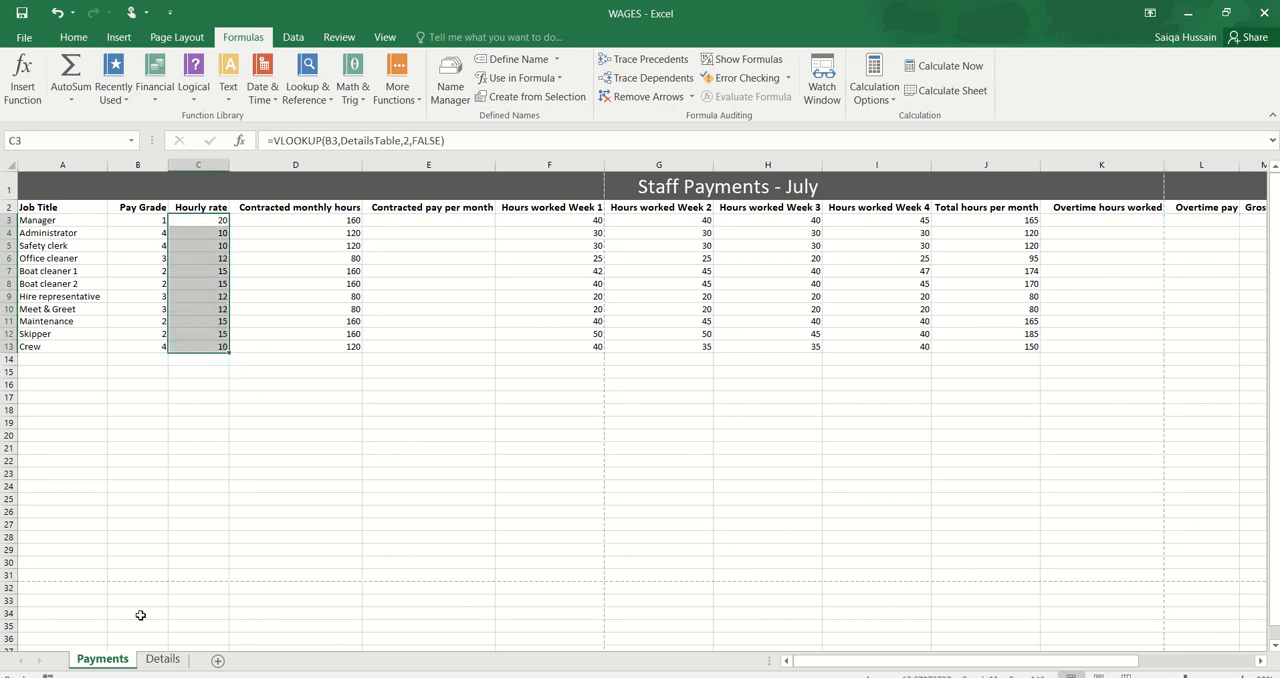
left_click(160, 659)
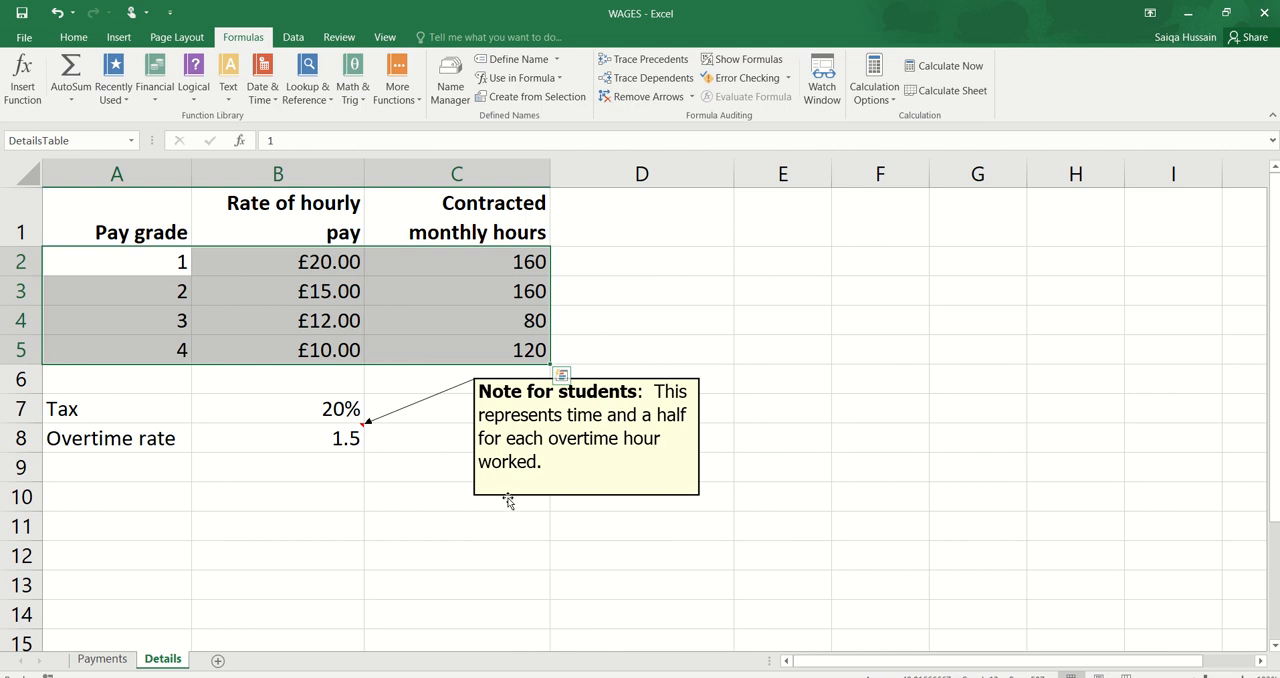
left_click(102, 659)
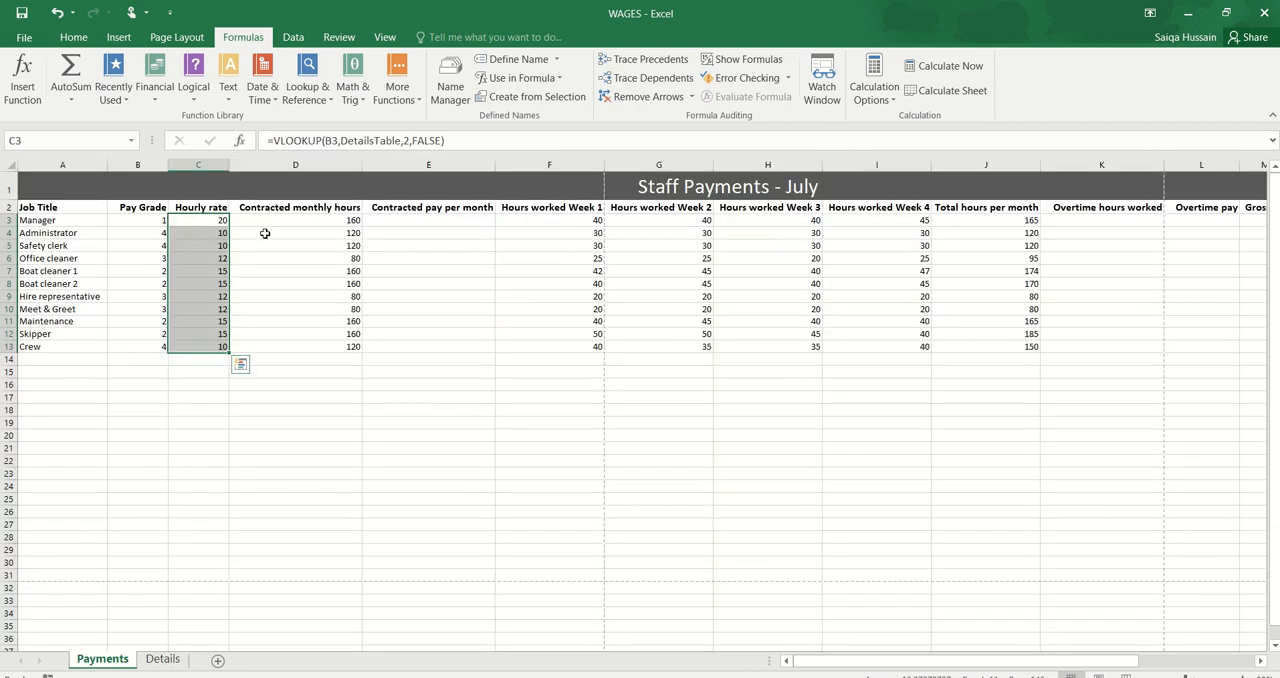
left_click(209, 220)
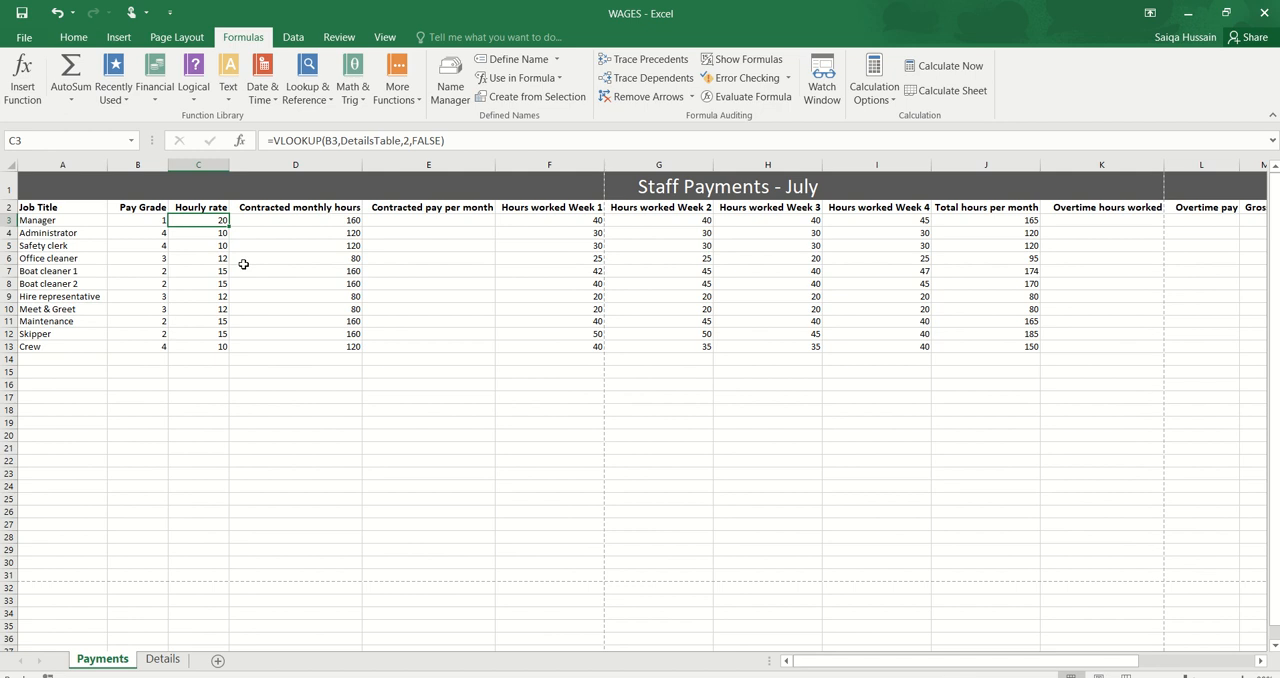
scroll(243, 264, "up", 3)
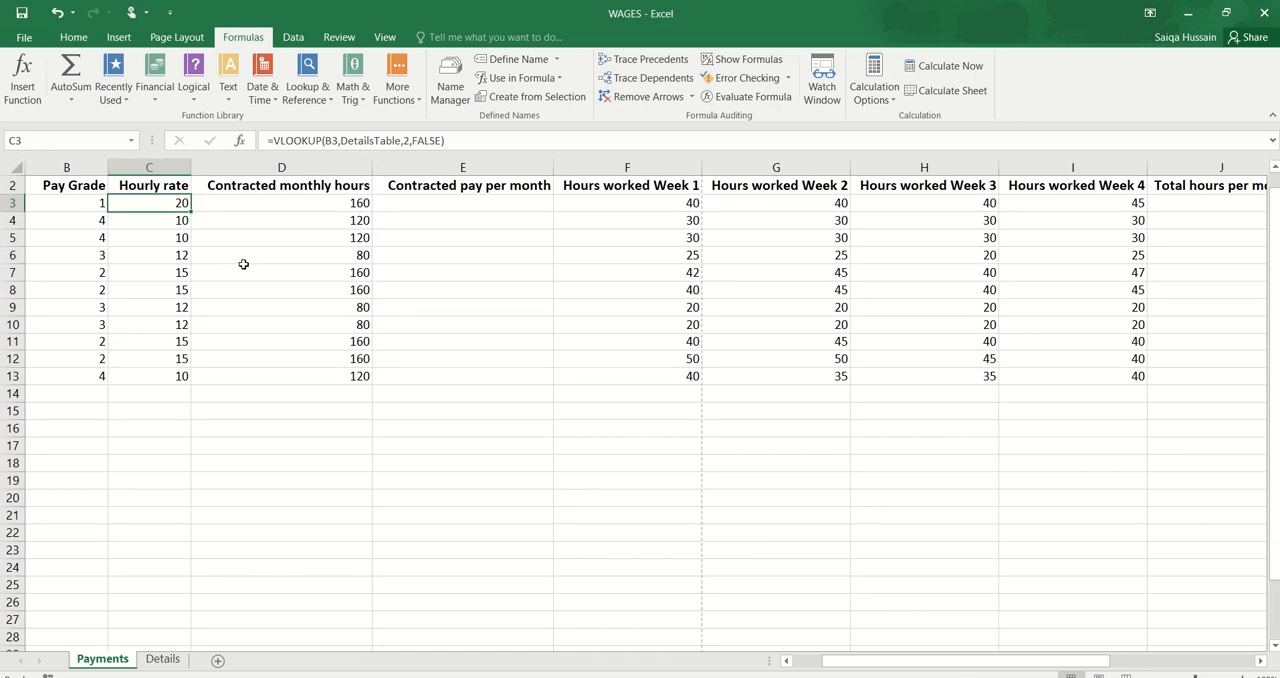
scroll(243, 264, "down", 3)
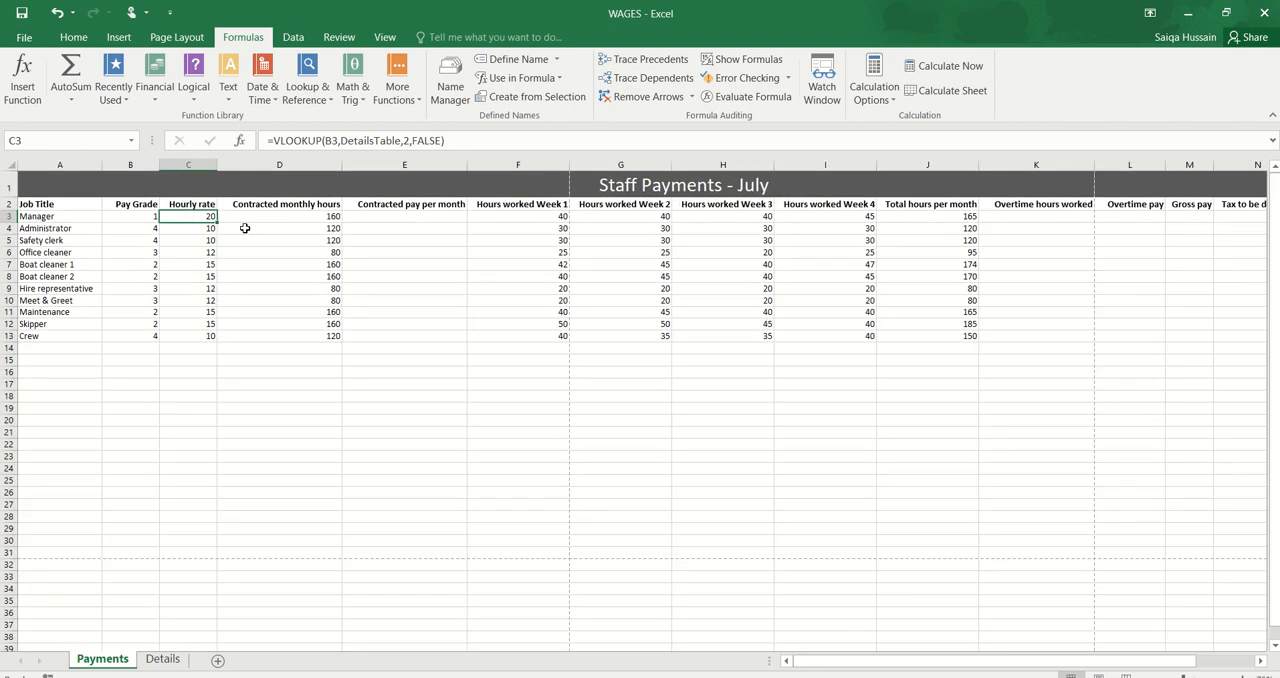
Step: Examine the empty Overtime hours worked cells K3:K13 and the adjacent Overtime pay cell L3
left_click(1031, 215)
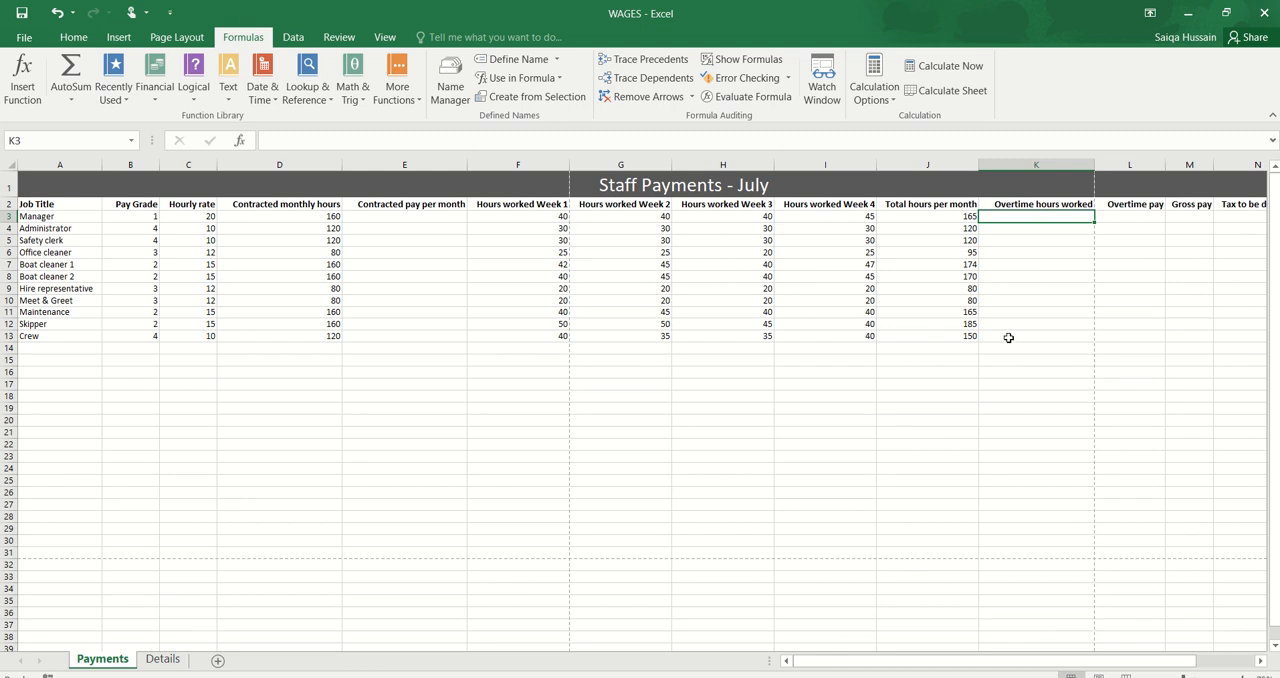
left_click_drag(1006, 337, 1002, 214)
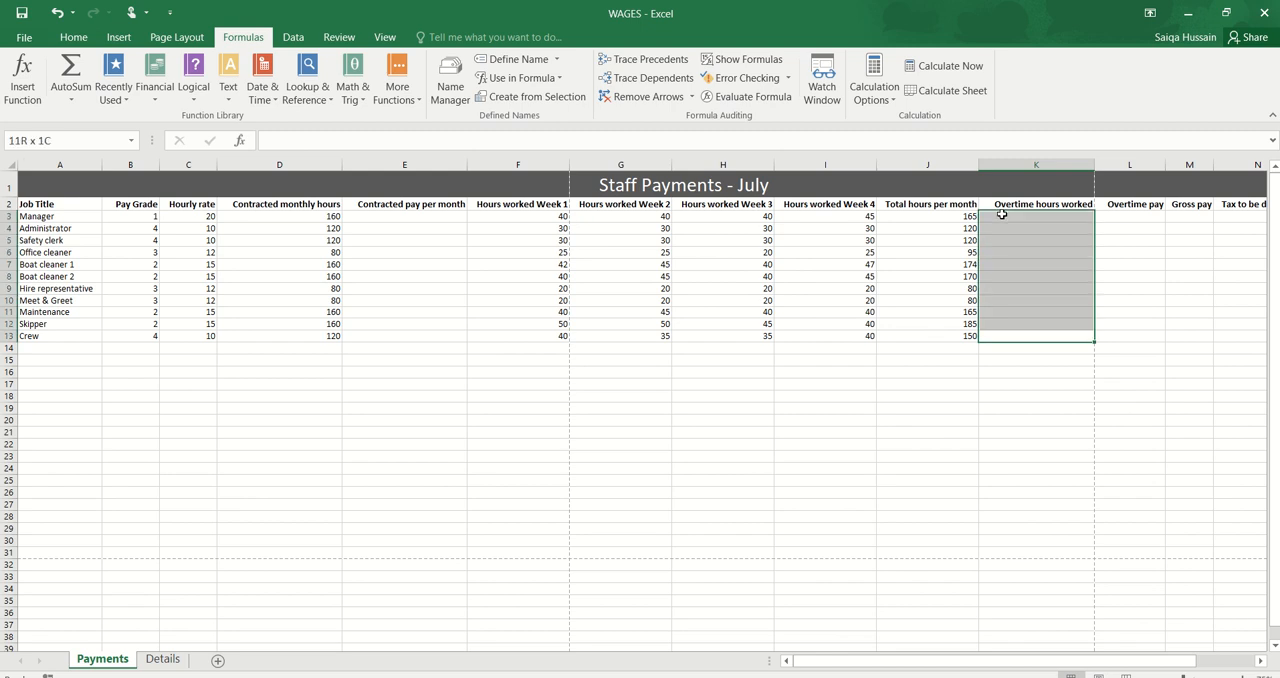
left_click(1132, 215)
scroll(1132, 215, "up", 2)
scroll(1132, 215, "up", 3)
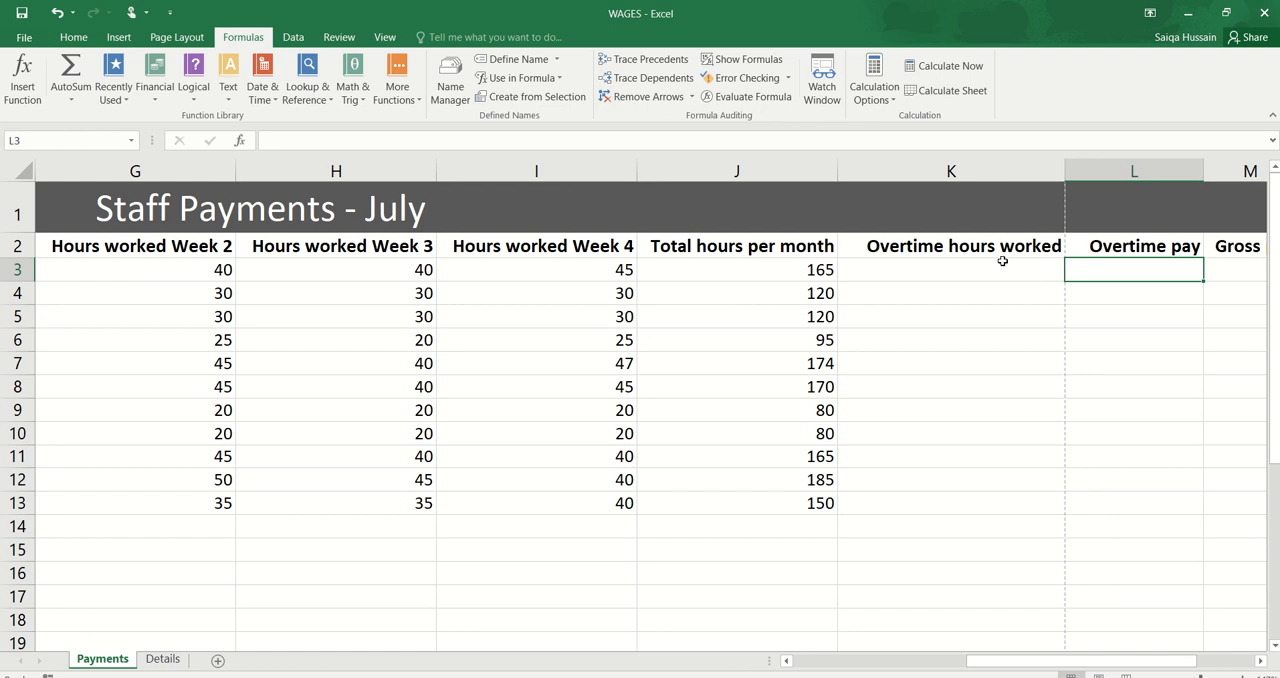
scroll(997, 283, "down", 3)
scroll(997, 283, "down", 4)
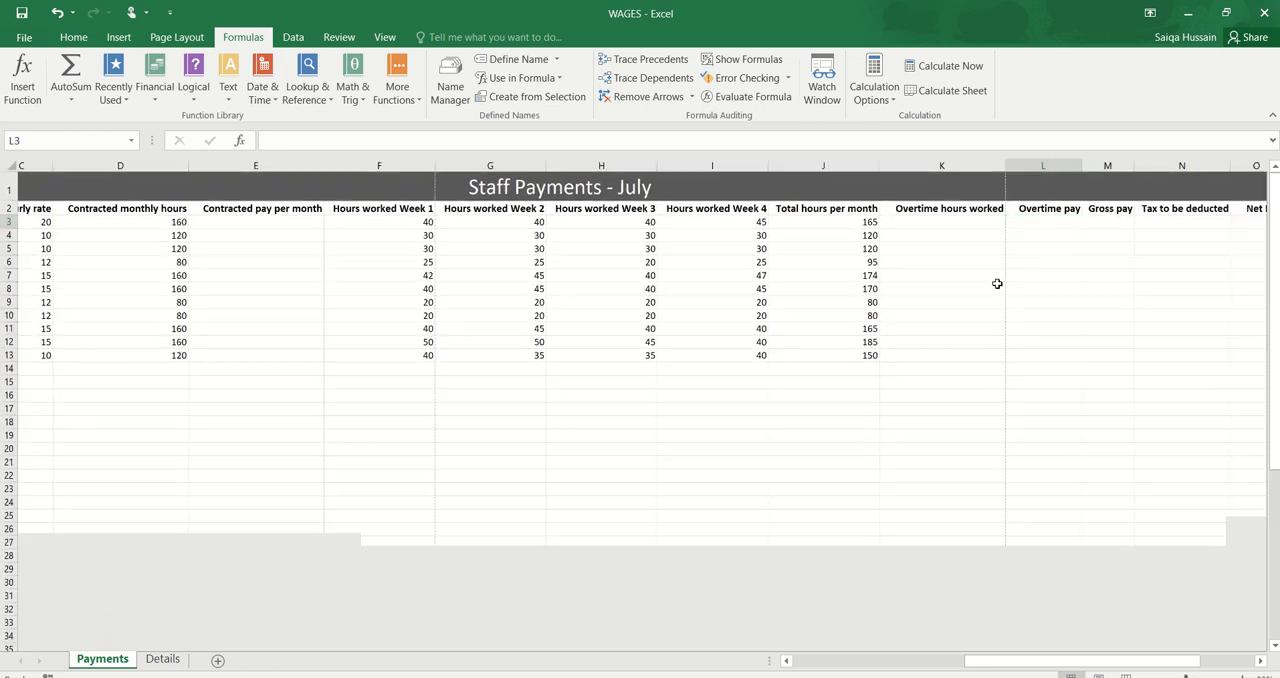
Step: Hide columns F to J, covering the weekly hours and Total hours per month, on the Payments sheet
scroll(997, 283, "down", 2)
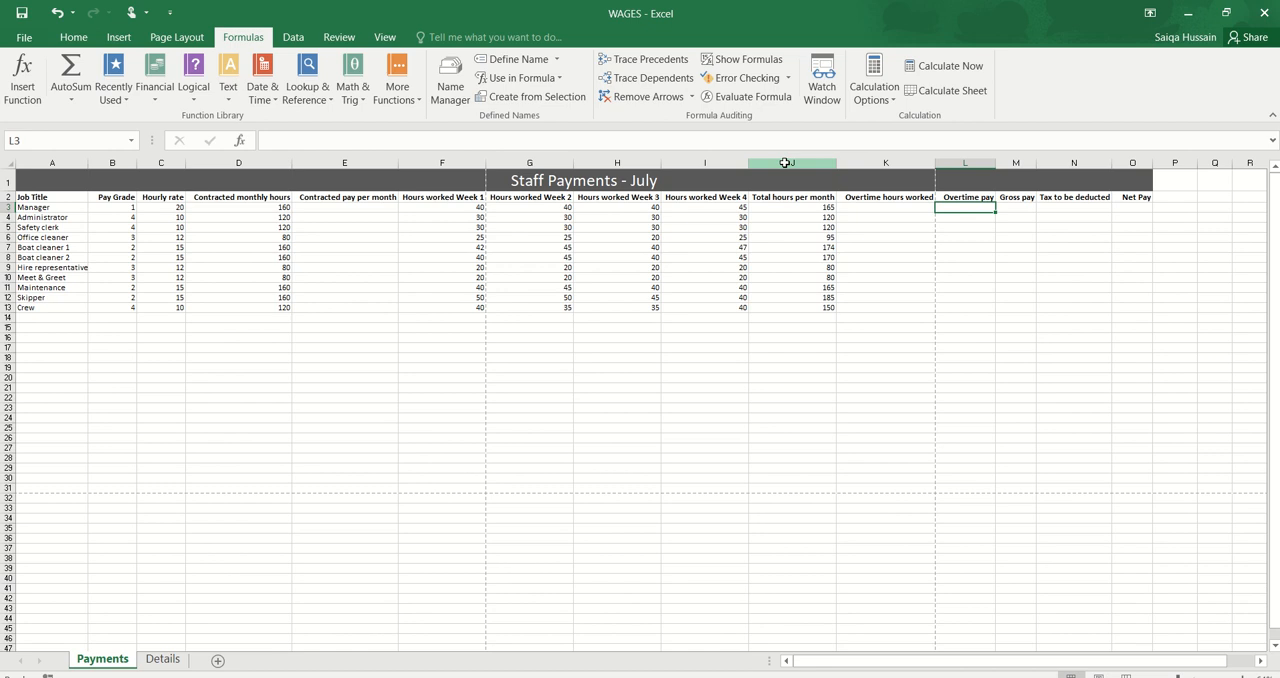
left_click_drag(784, 162, 439, 156)
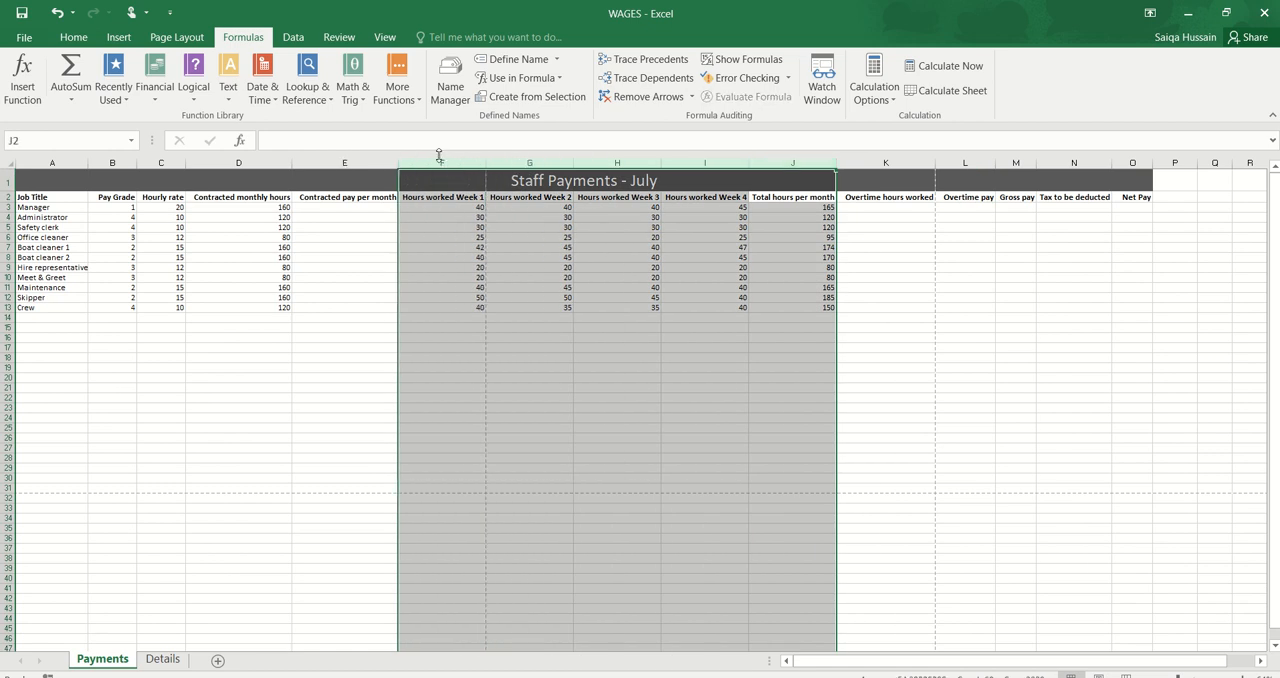
left_click_drag(439, 156, 440, 162)
right_click(440, 163)
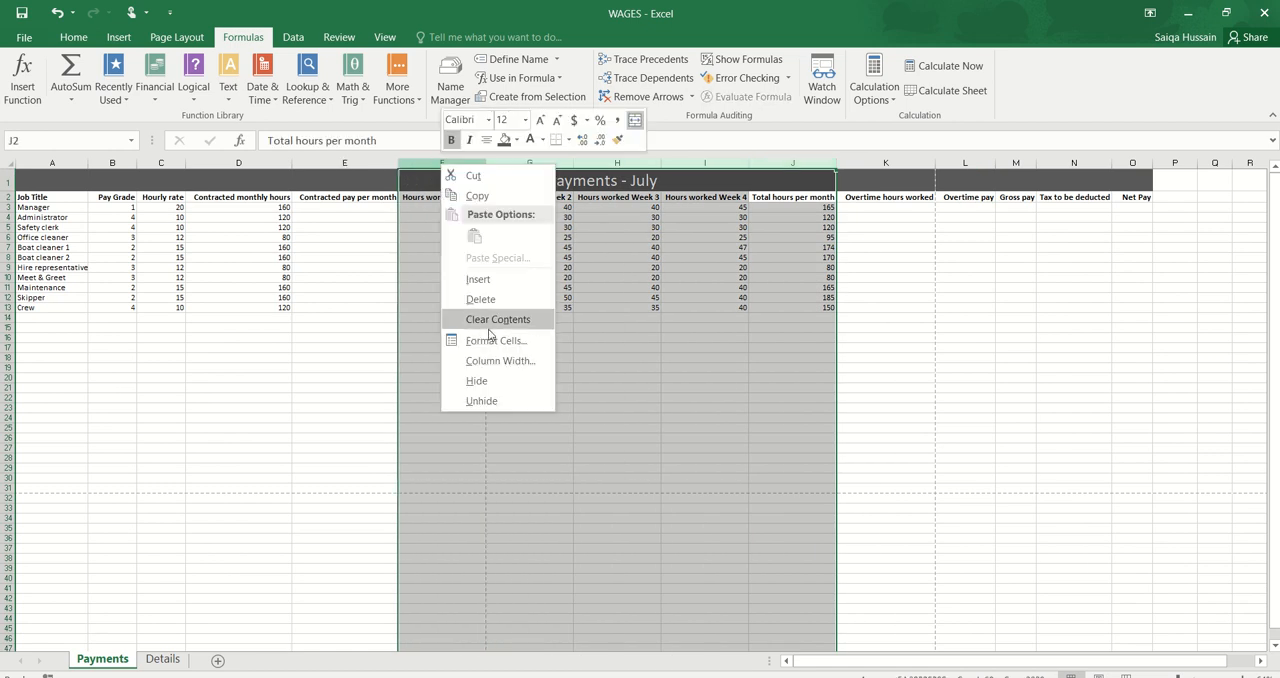
left_click(488, 381)
scroll(491, 377, "up", 5)
scroll(491, 377, "left", 5)
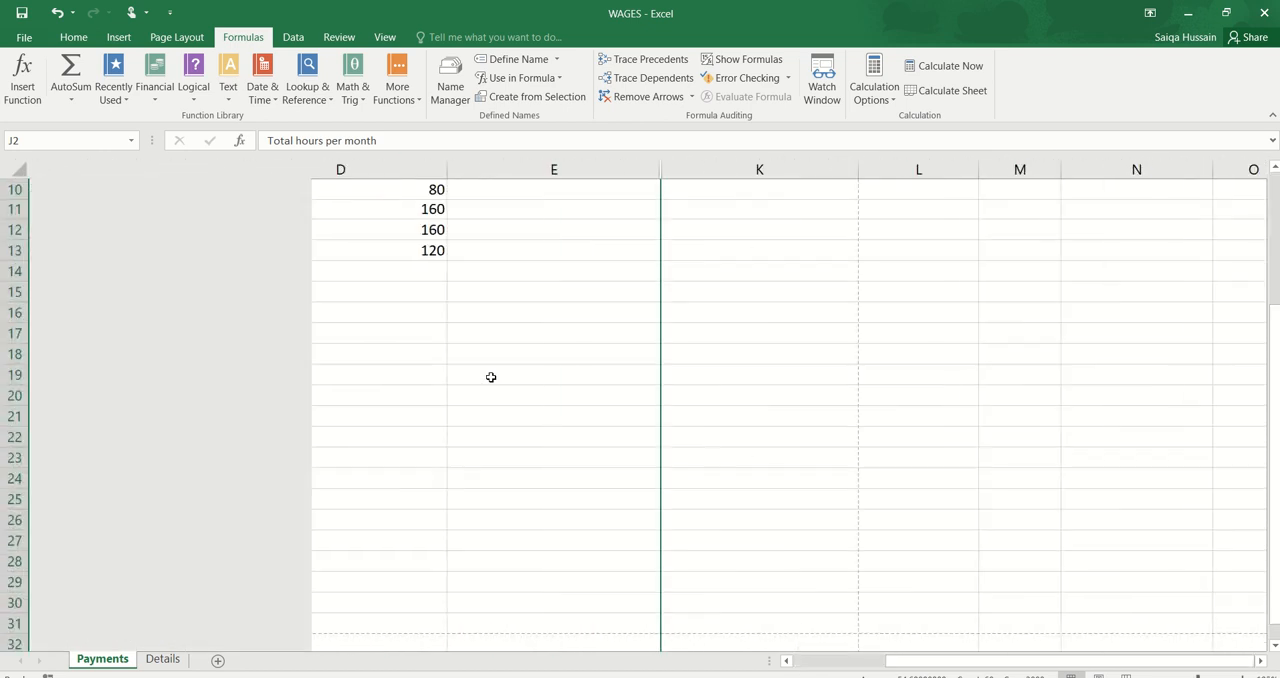
scroll(491, 377, "up", 3)
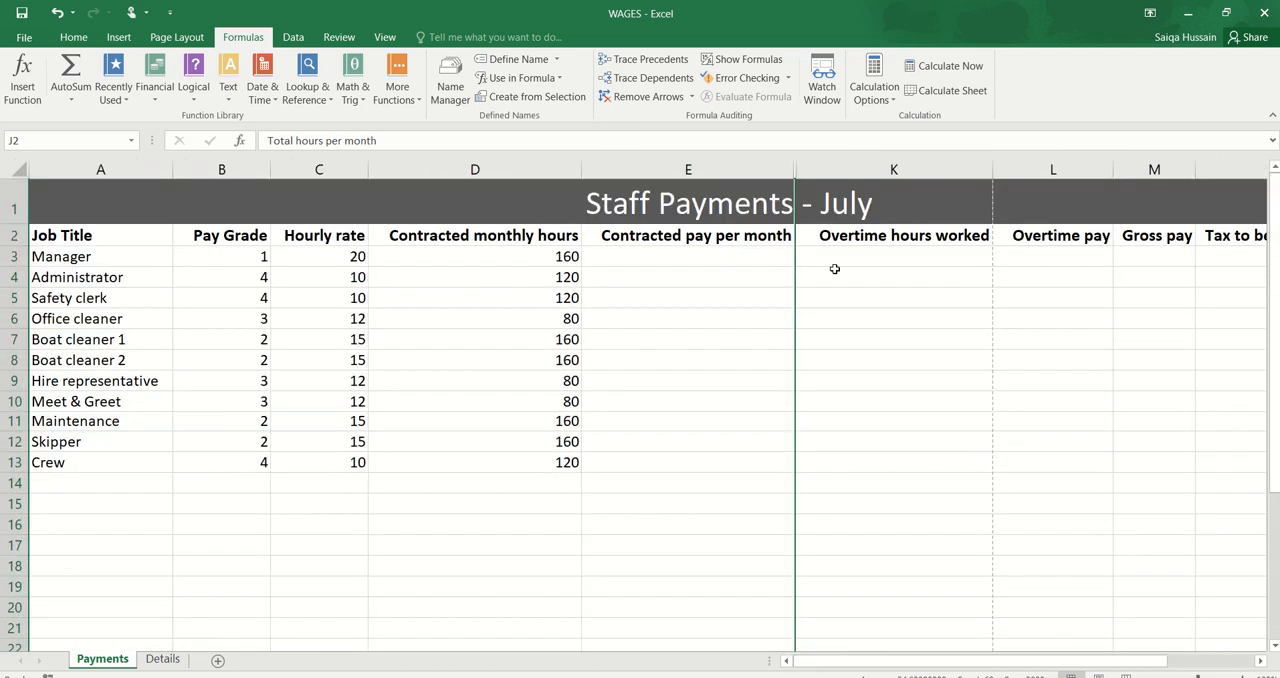
Step: Start an IF function in L3 under Overtime pay with the logical test K3>0
left_click(1016, 250)
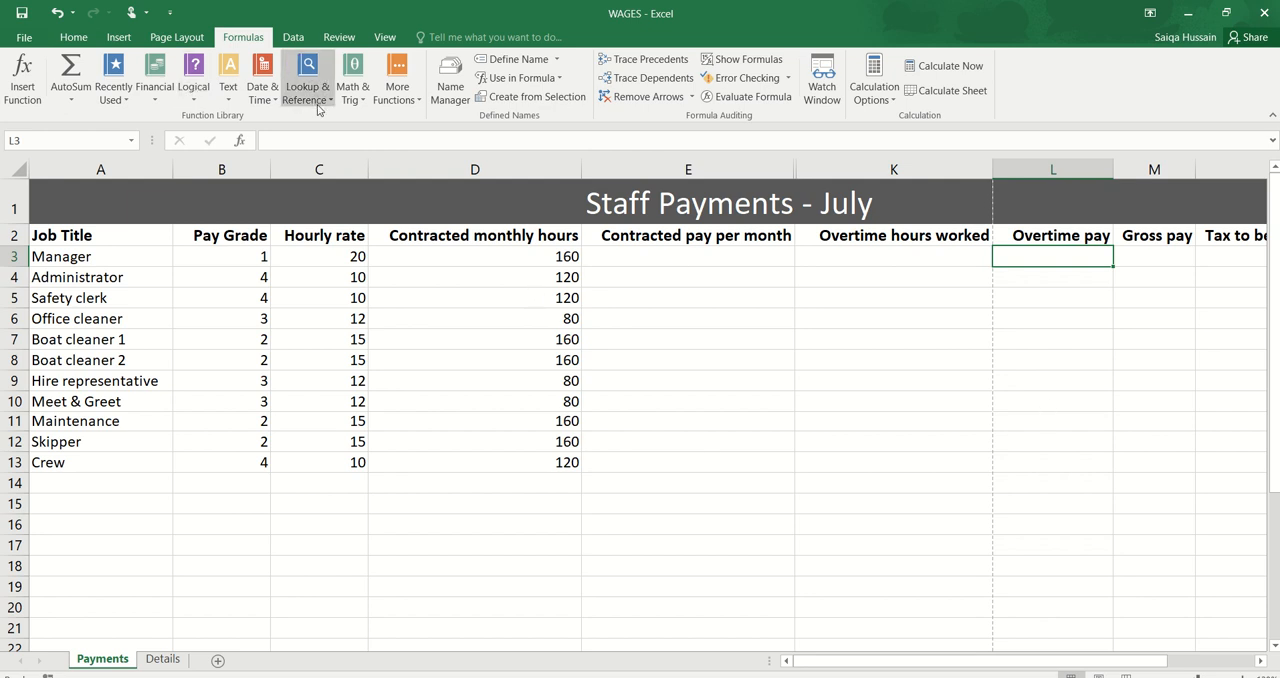
left_click(204, 104)
left_click(209, 155)
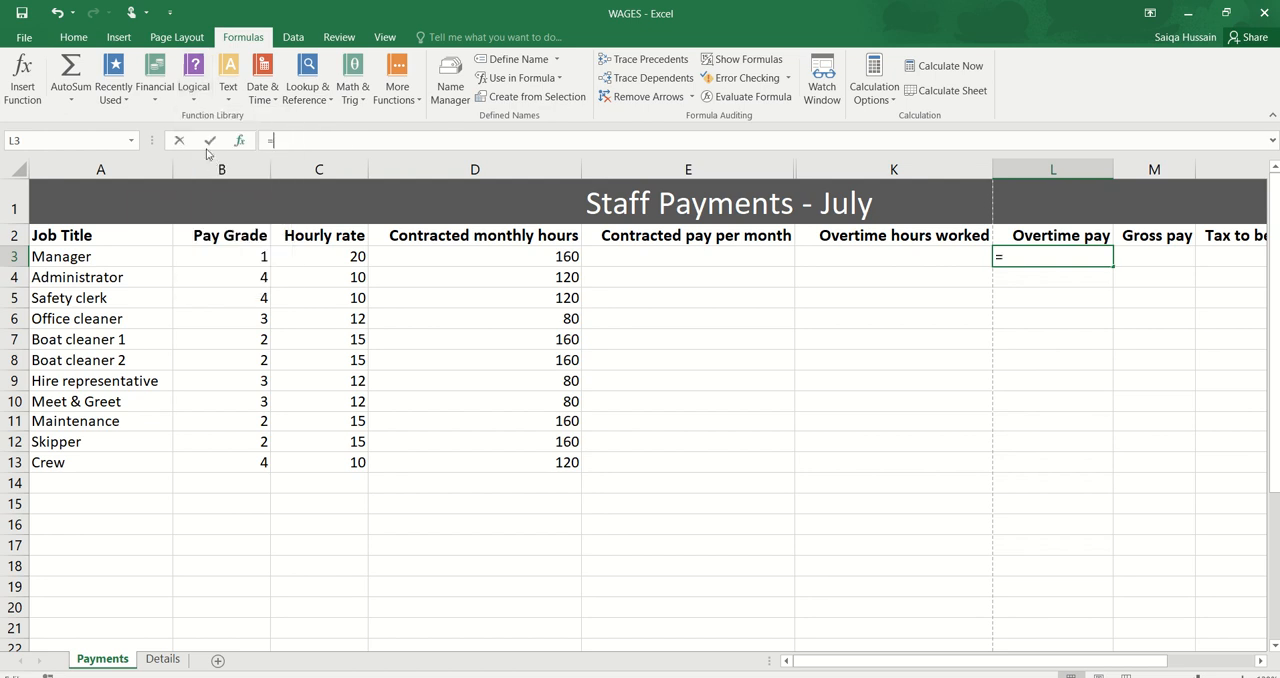
left_click_drag(1007, 267, 1083, 335)
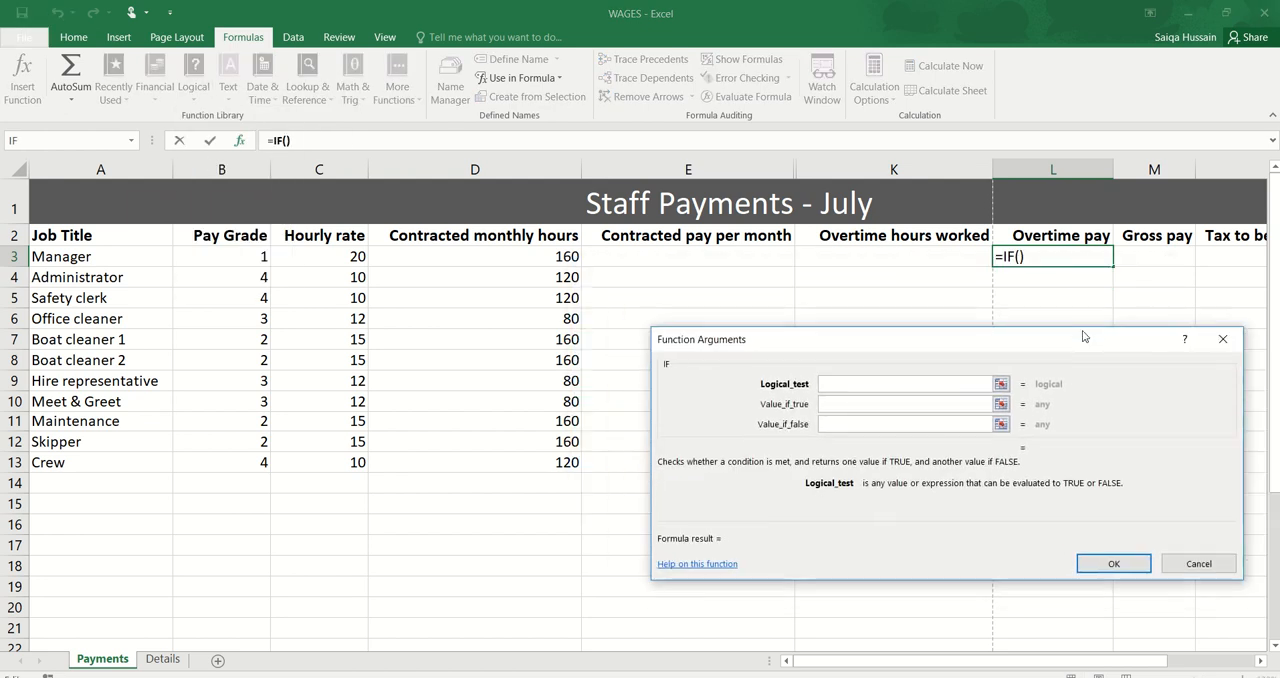
left_click(911, 256)
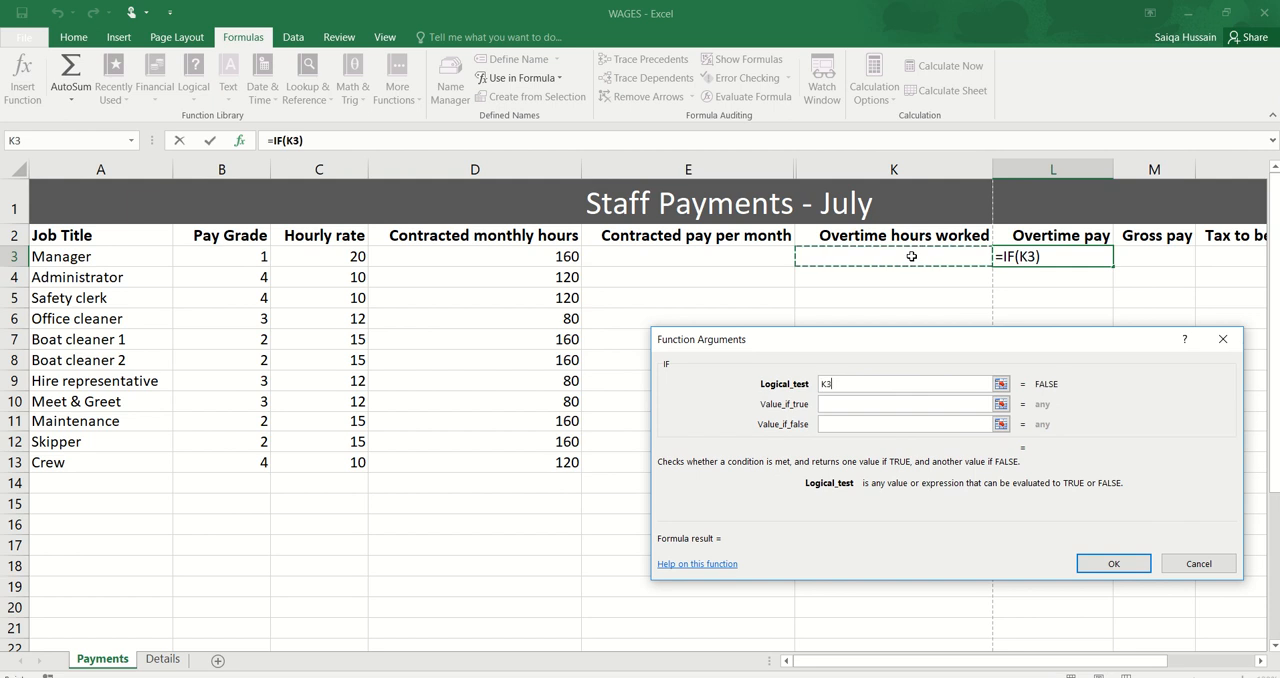
type(">0")
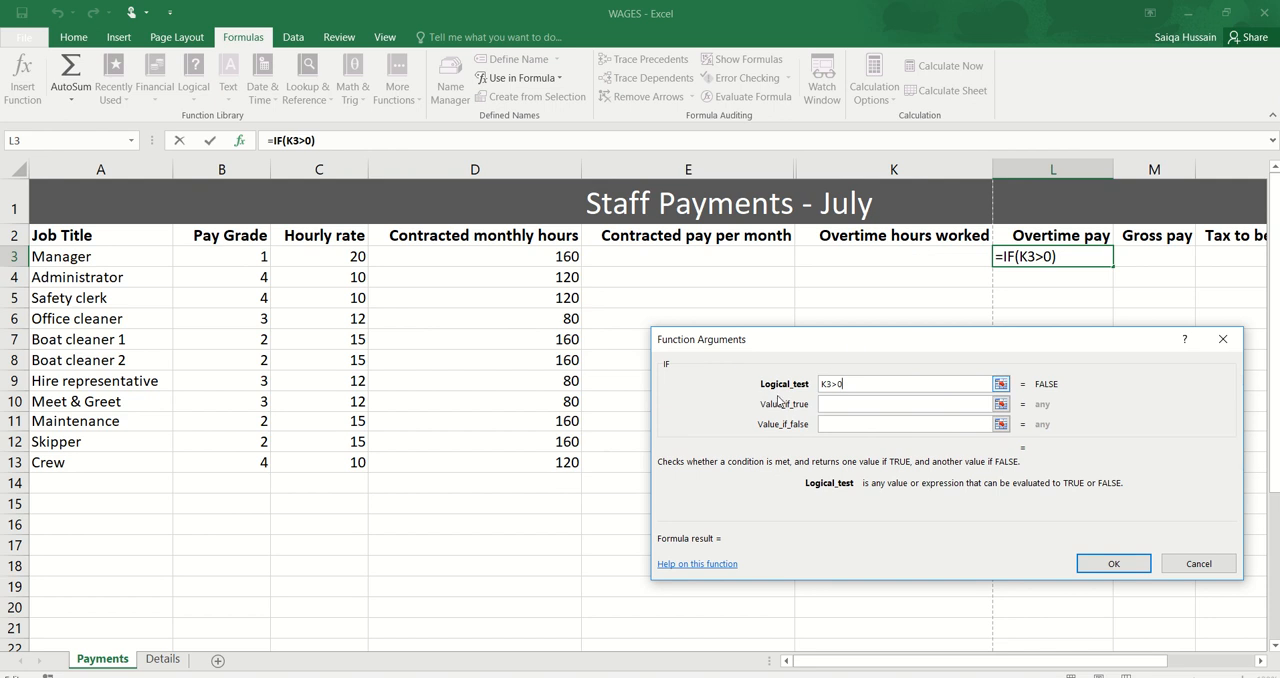
Step: Set the IF function's value if true to K3*C3*Details!B8, using the overtime rate from the Details sheet
left_click(831, 404)
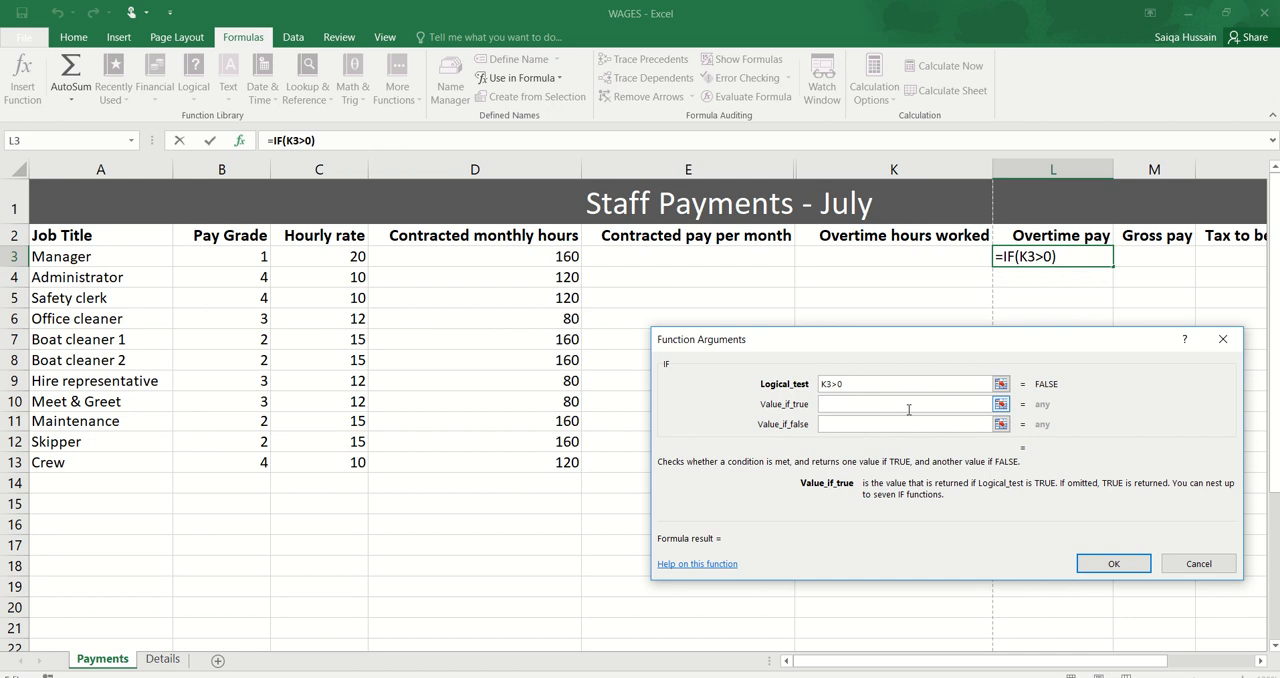
left_click(905, 256)
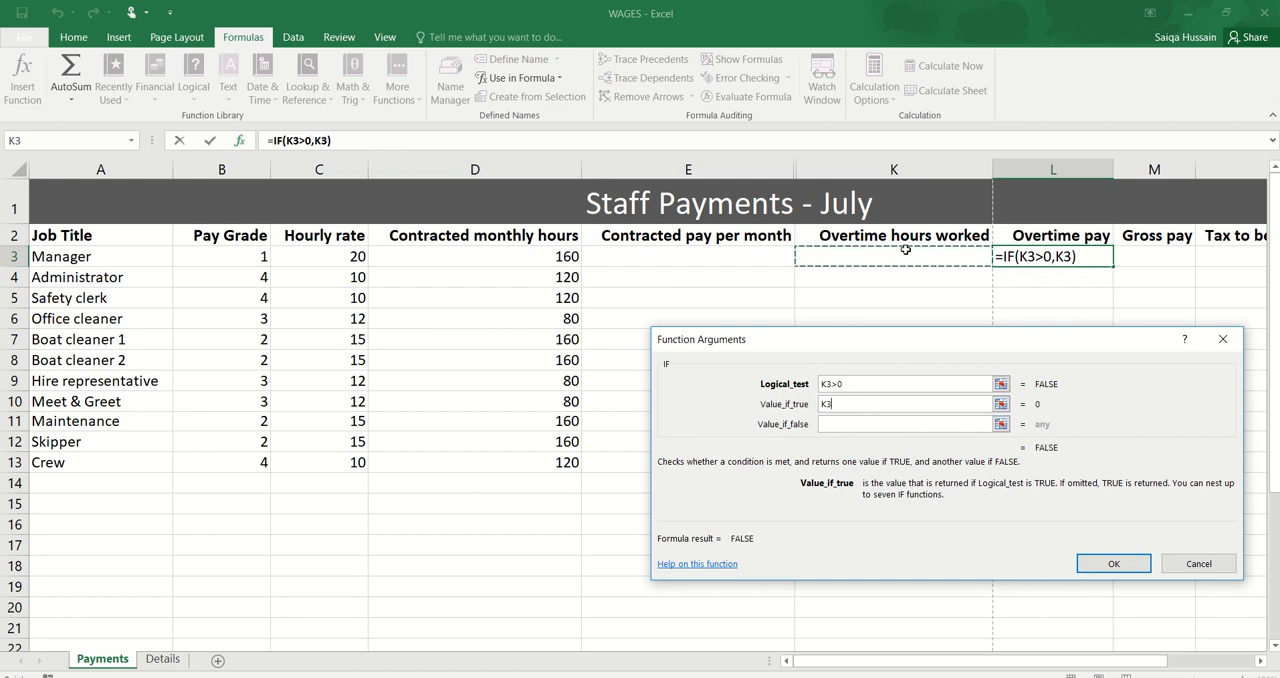
type("*")
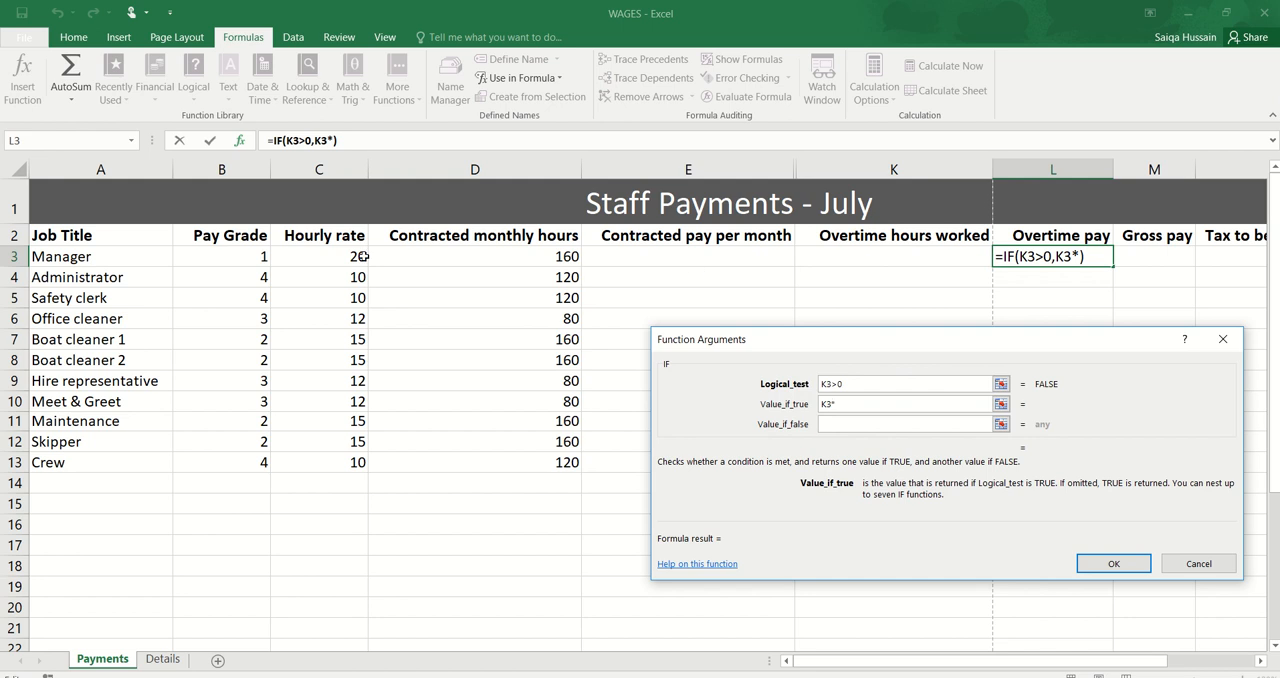
left_click(333, 255)
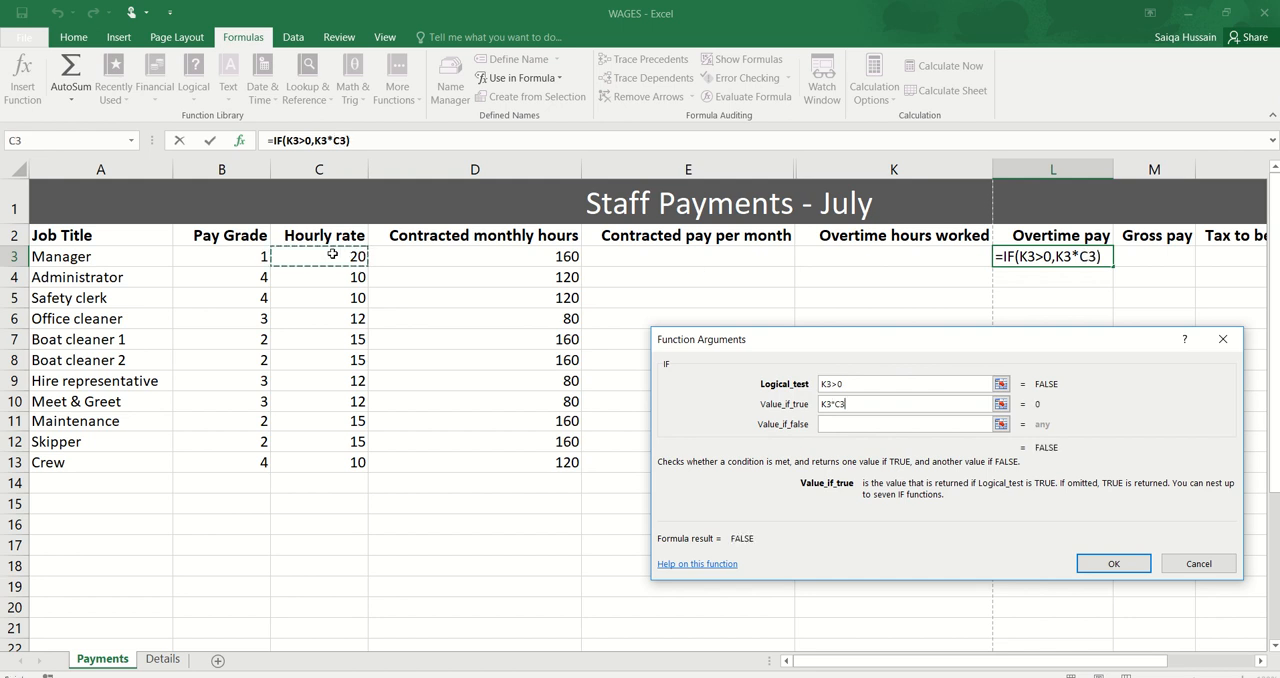
type("*")
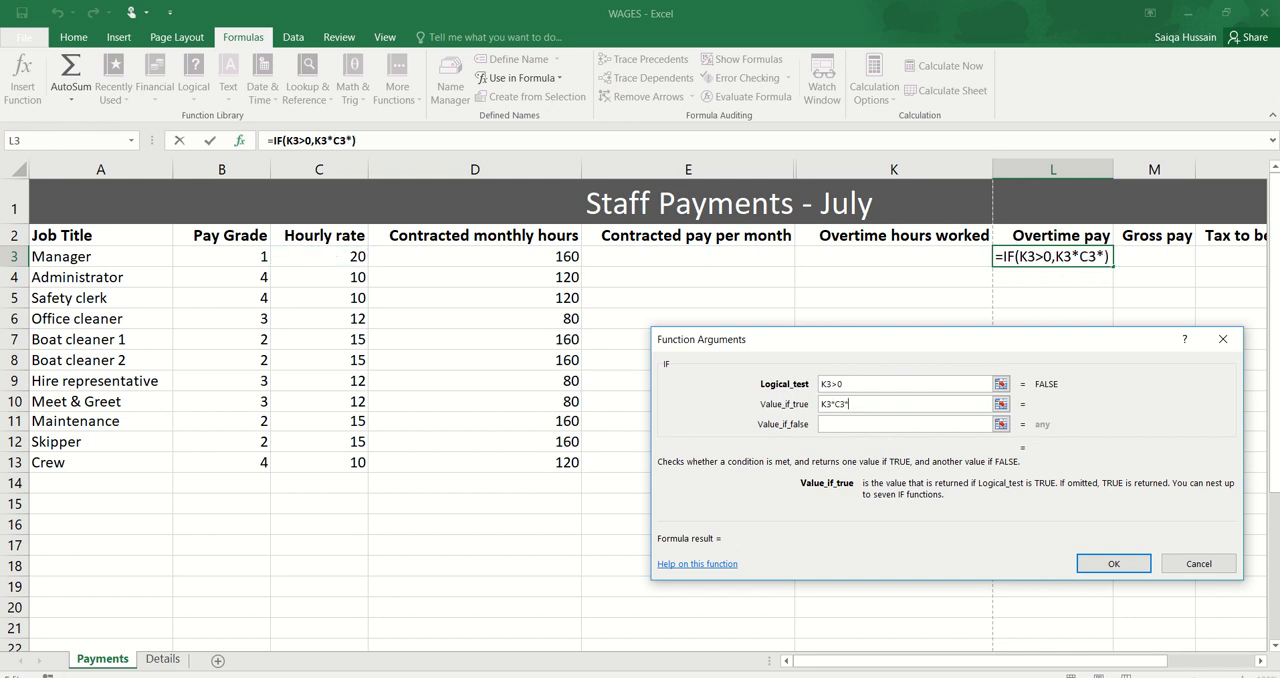
left_click(163, 658)
left_click(302, 442)
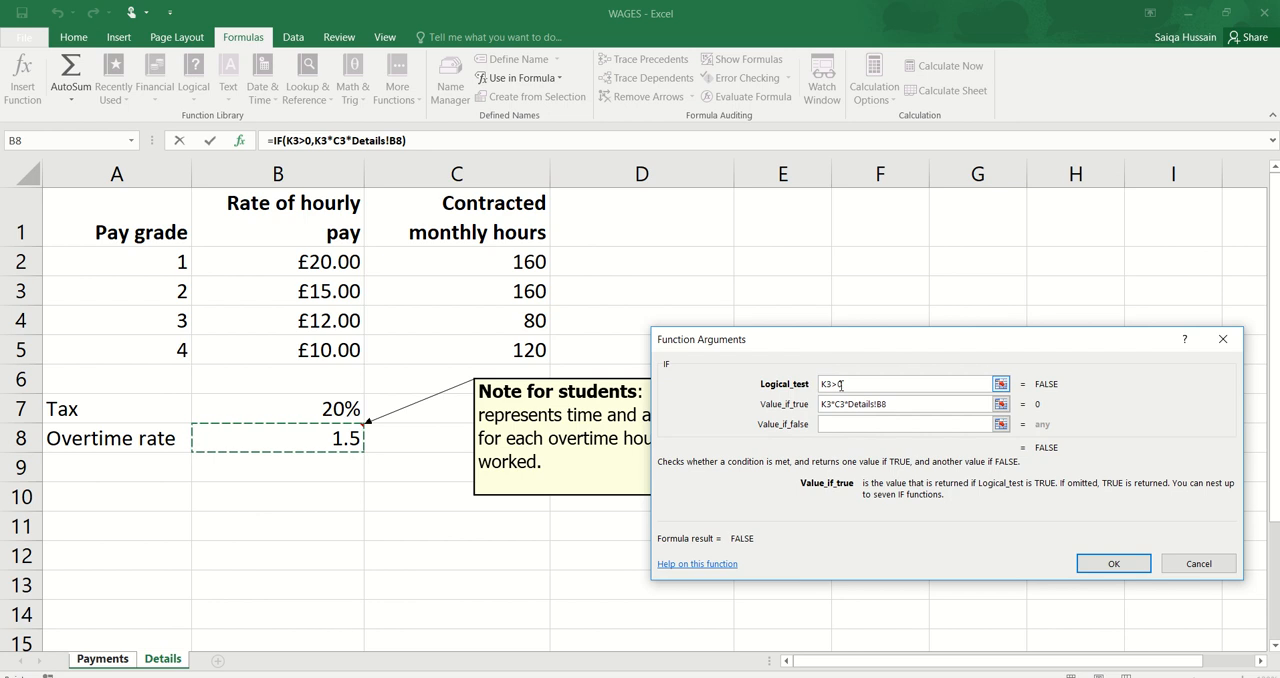
Step: Set the IF function's value if false to 0 and enter the formula in L3
left_click(850, 426)
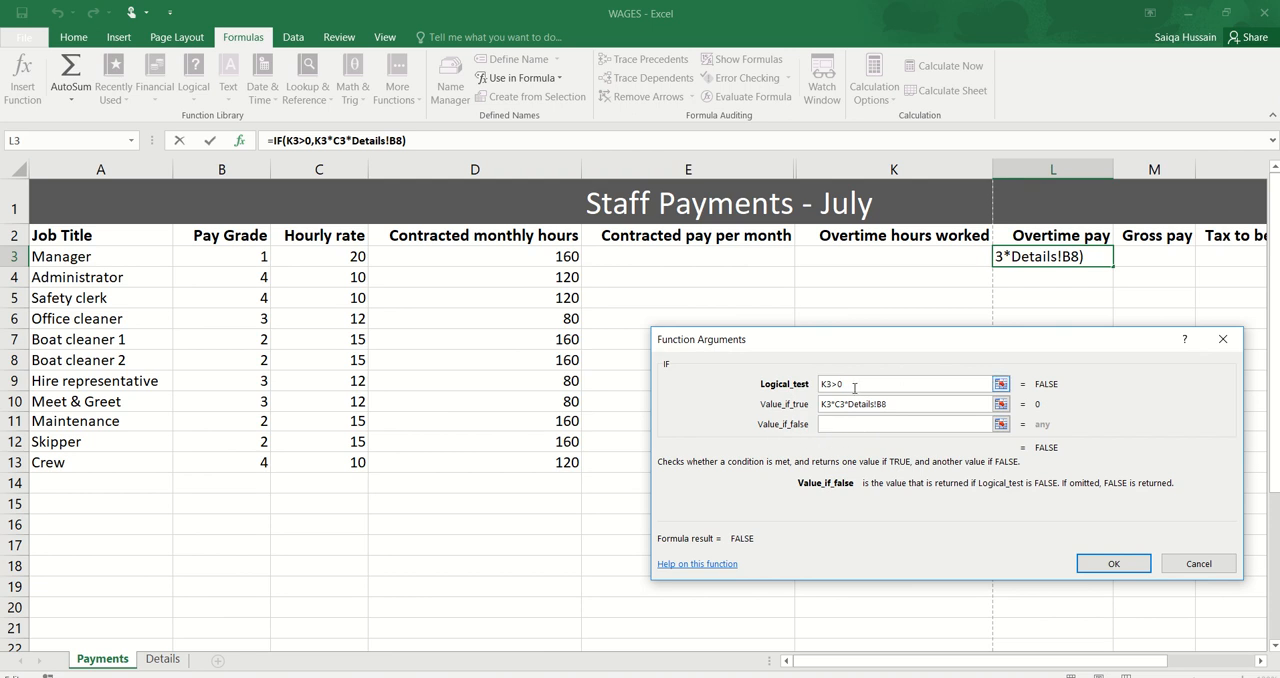
left_click(855, 388)
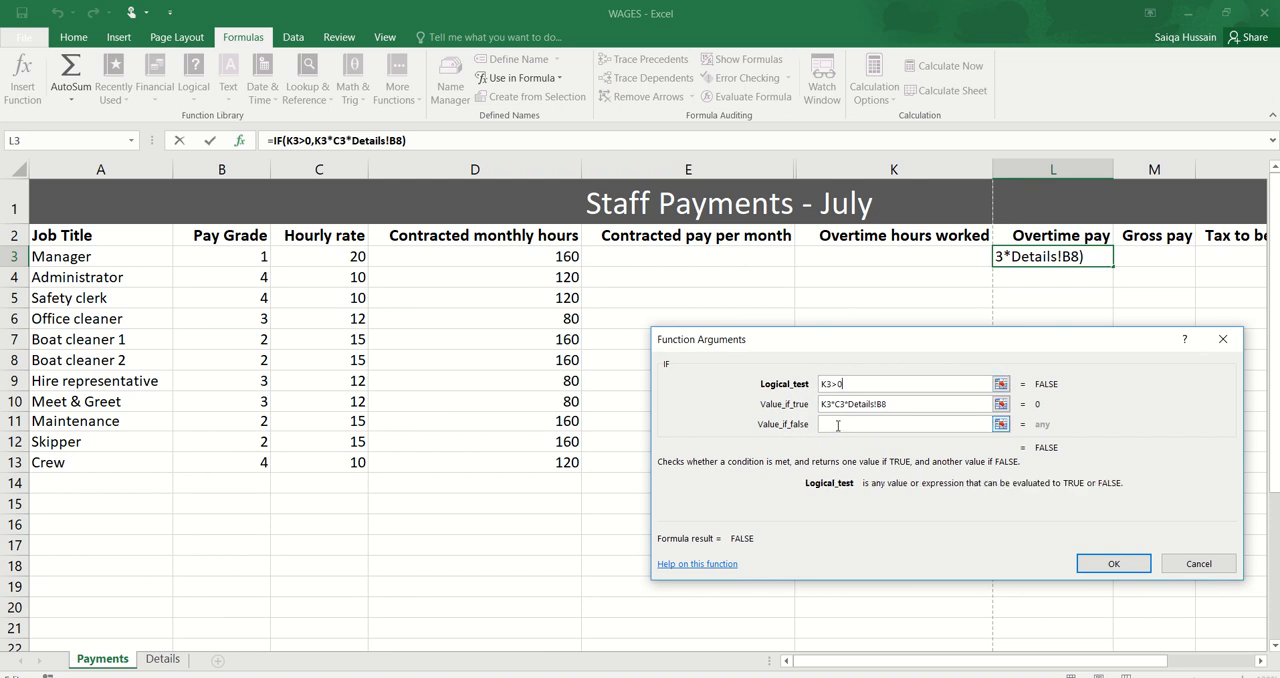
left_click(838, 425)
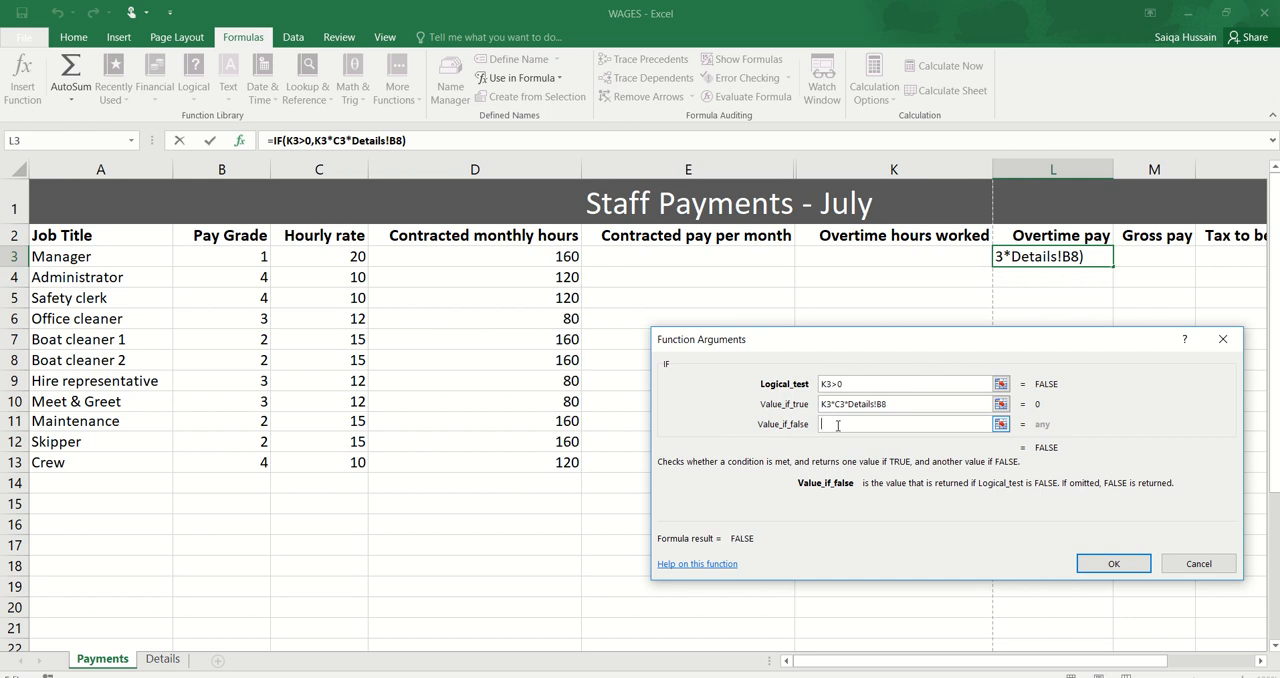
type("0")
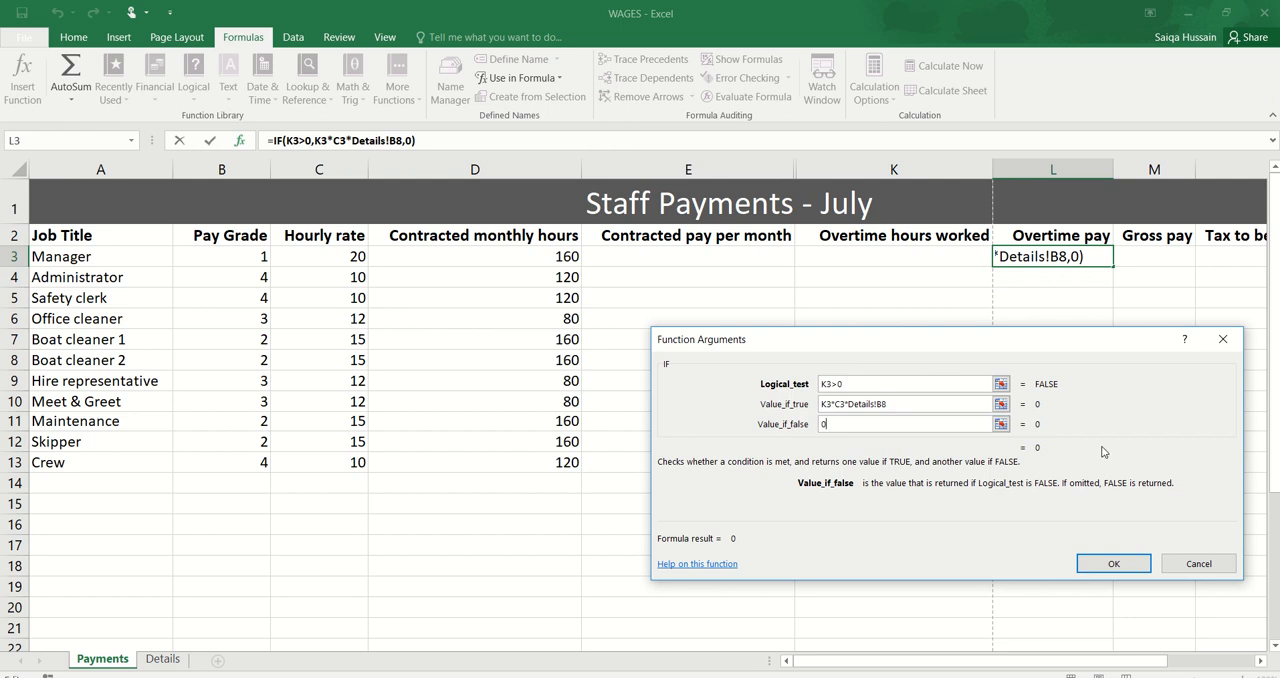
key("Return")
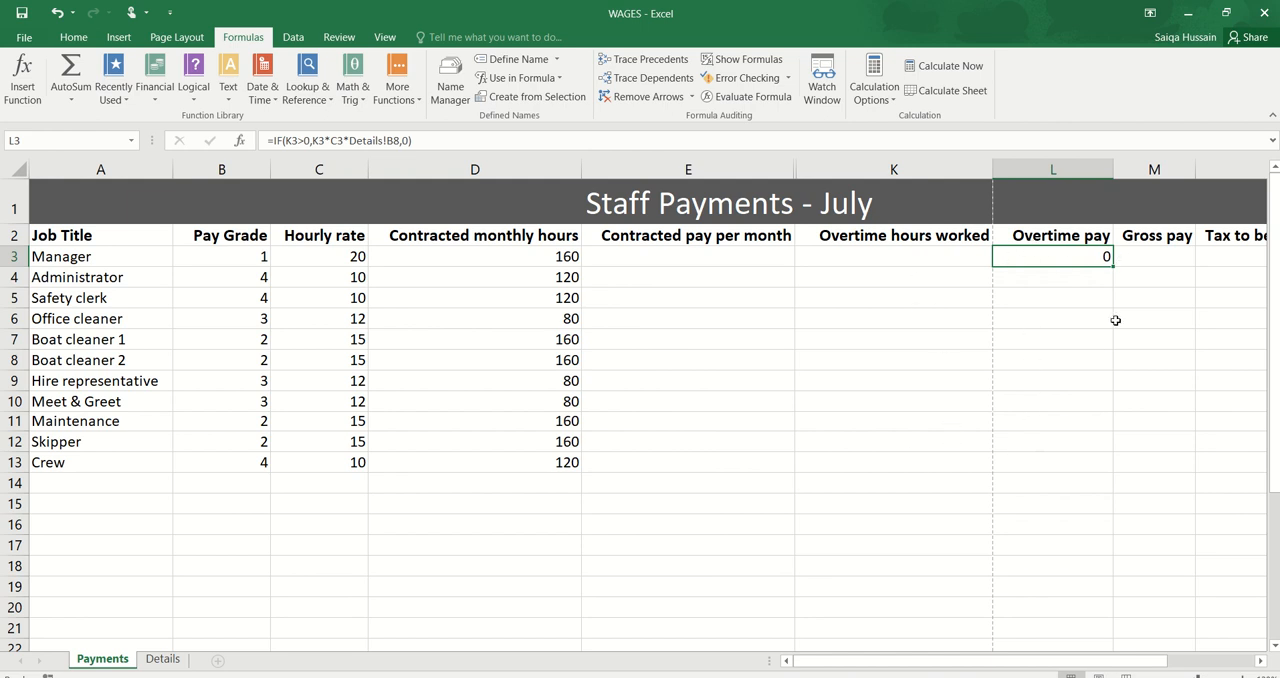
Step: Make the overtime rate reference in L3 absolute as Details!$B$8 and fill the formula down to L13
double_click(1090, 256)
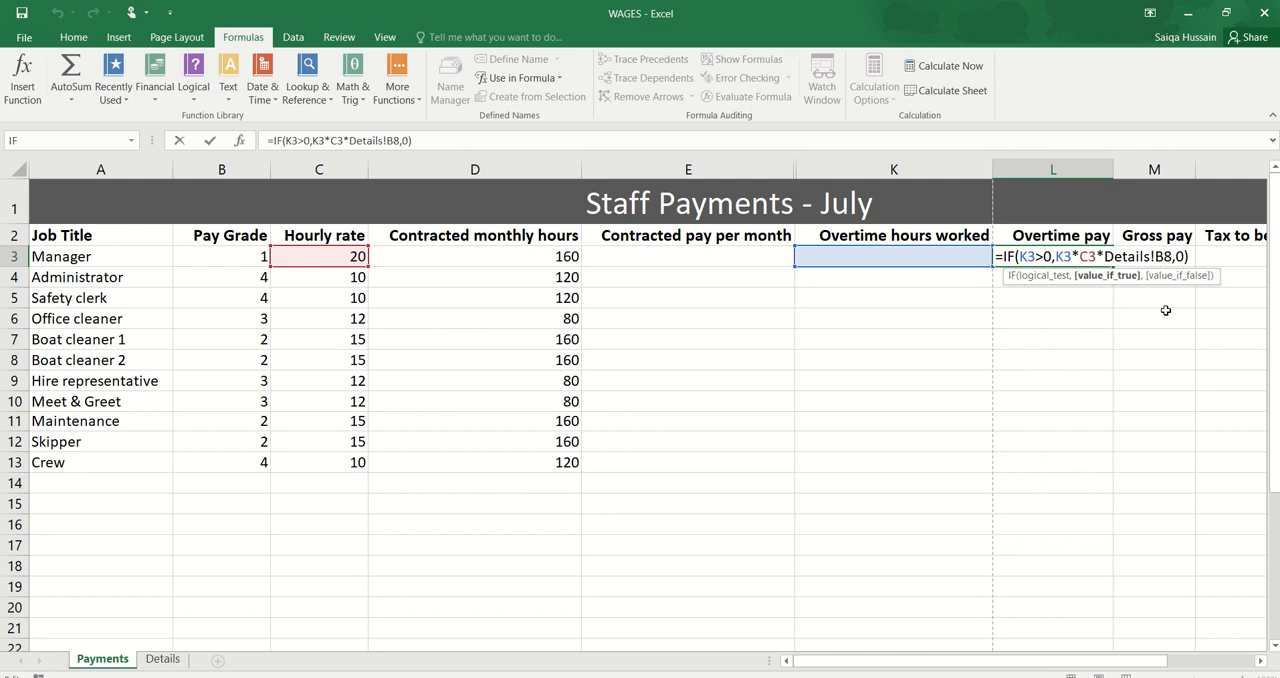
key("F4")
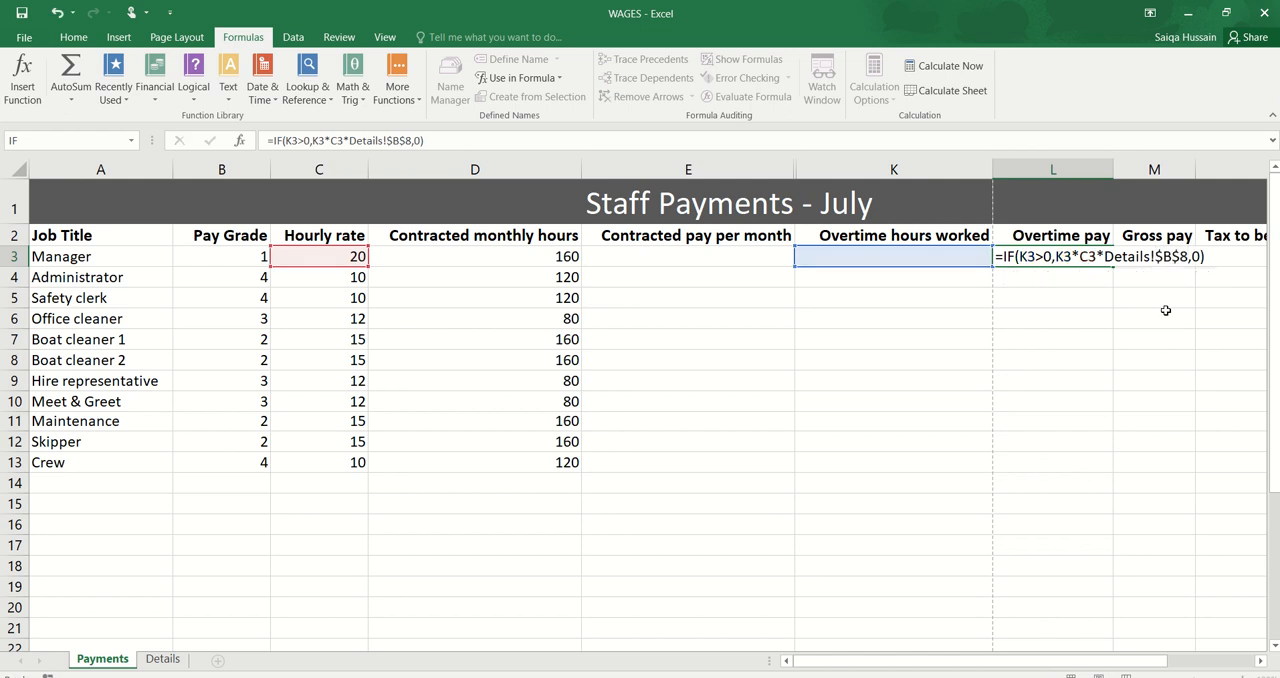
key("Return")
left_click(1100, 258)
left_click_drag(1110, 266, 1110, 471)
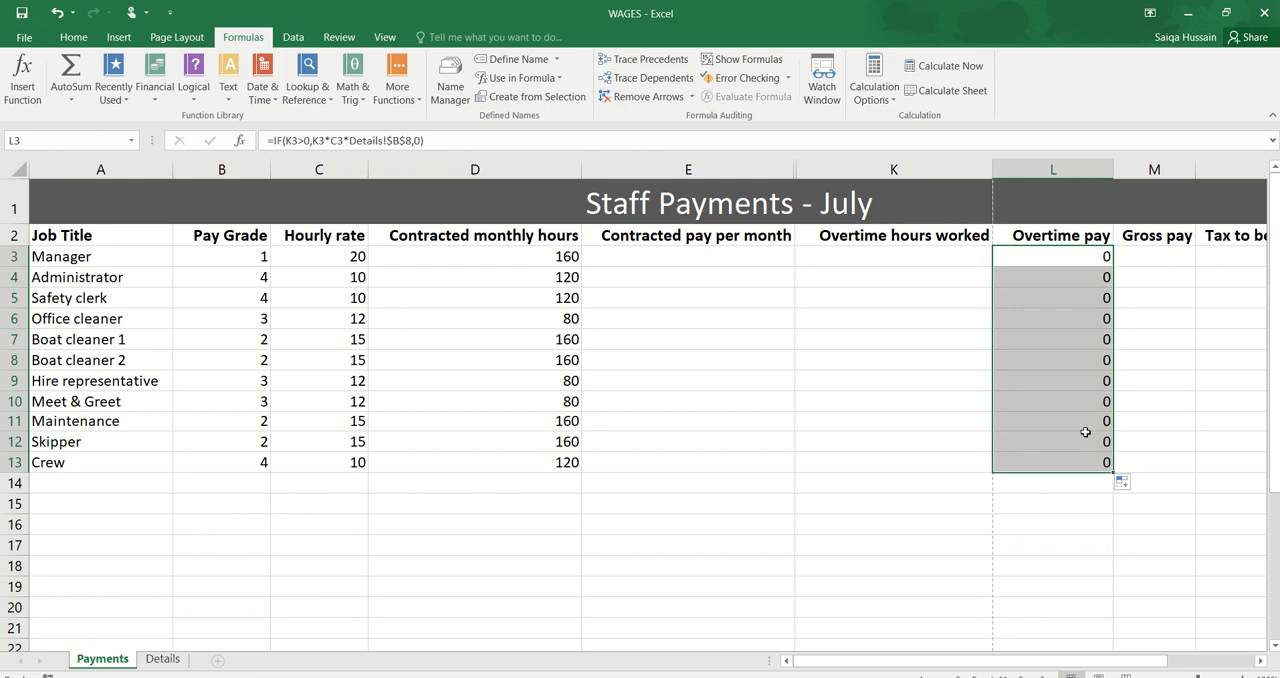
Step: Inspect the copied Overtime pay formula in L10 to verify its relative and absolute references
left_click(1083, 408)
key("Down")
key("Down")
key("Down")
double_click(1081, 406)
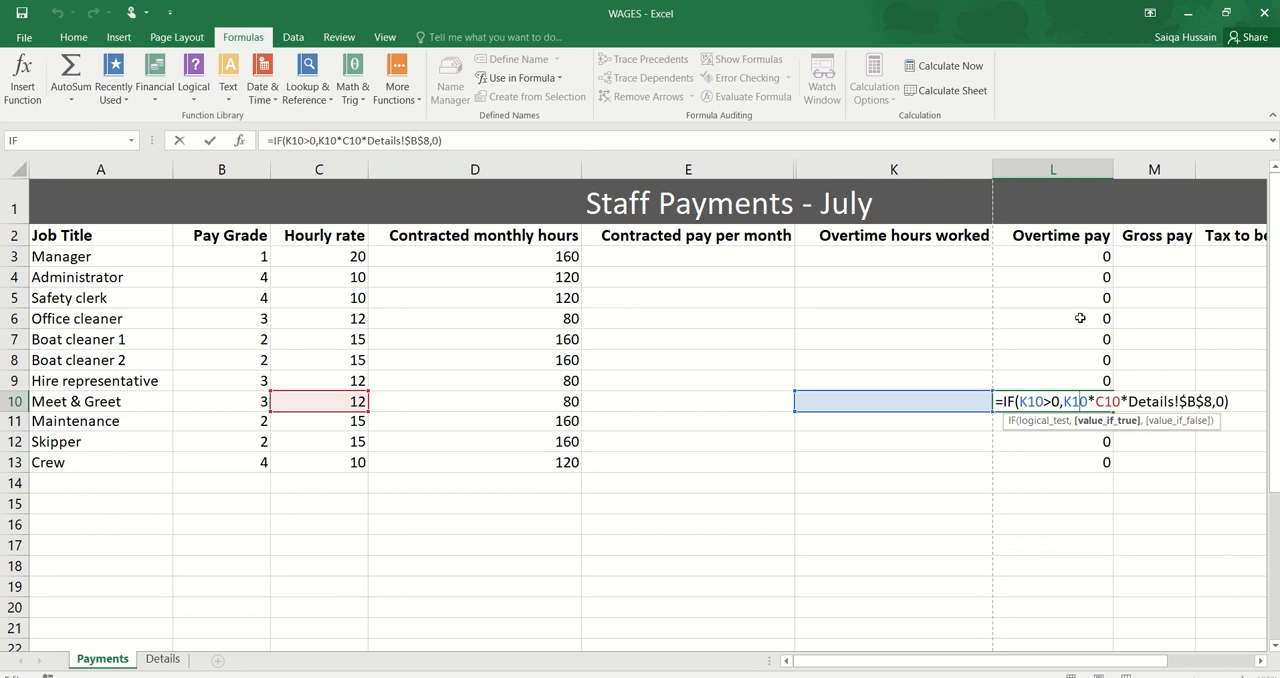
key("Return")
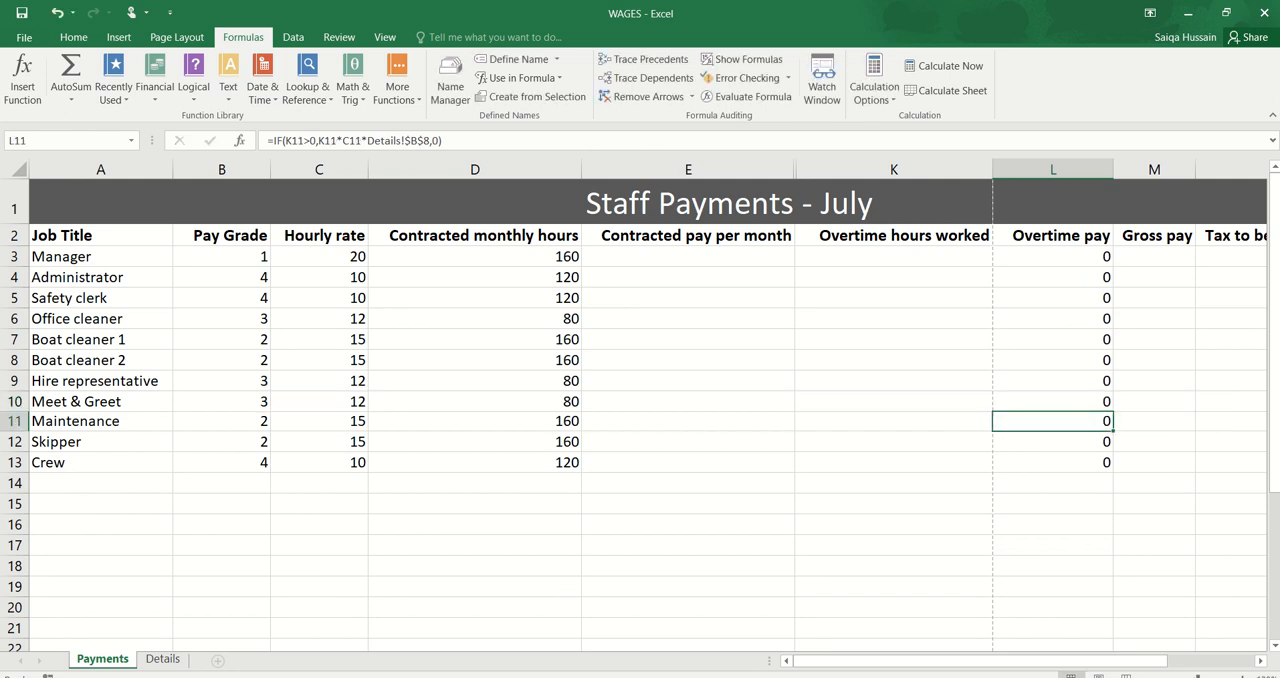
Step: Switch to the specimen paper PDF and read Task B1b part (ii) on the formulae to enter
key("alt+Tab")
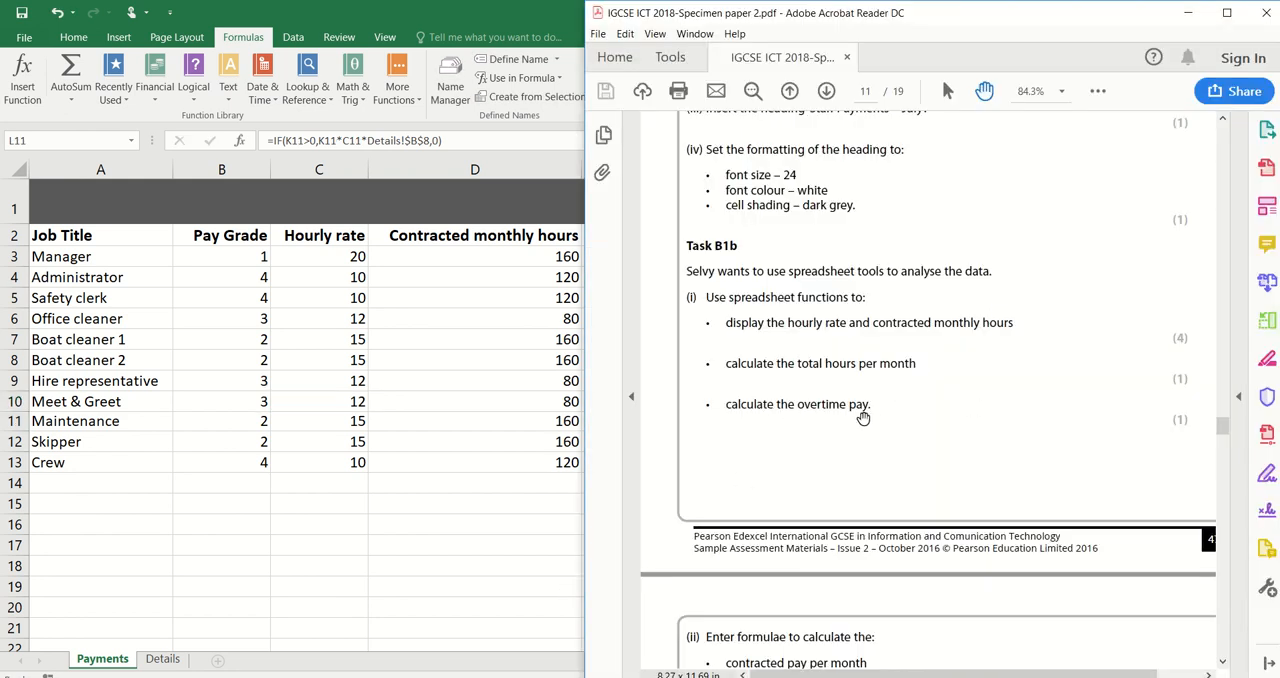
scroll(848, 463, "down", 5)
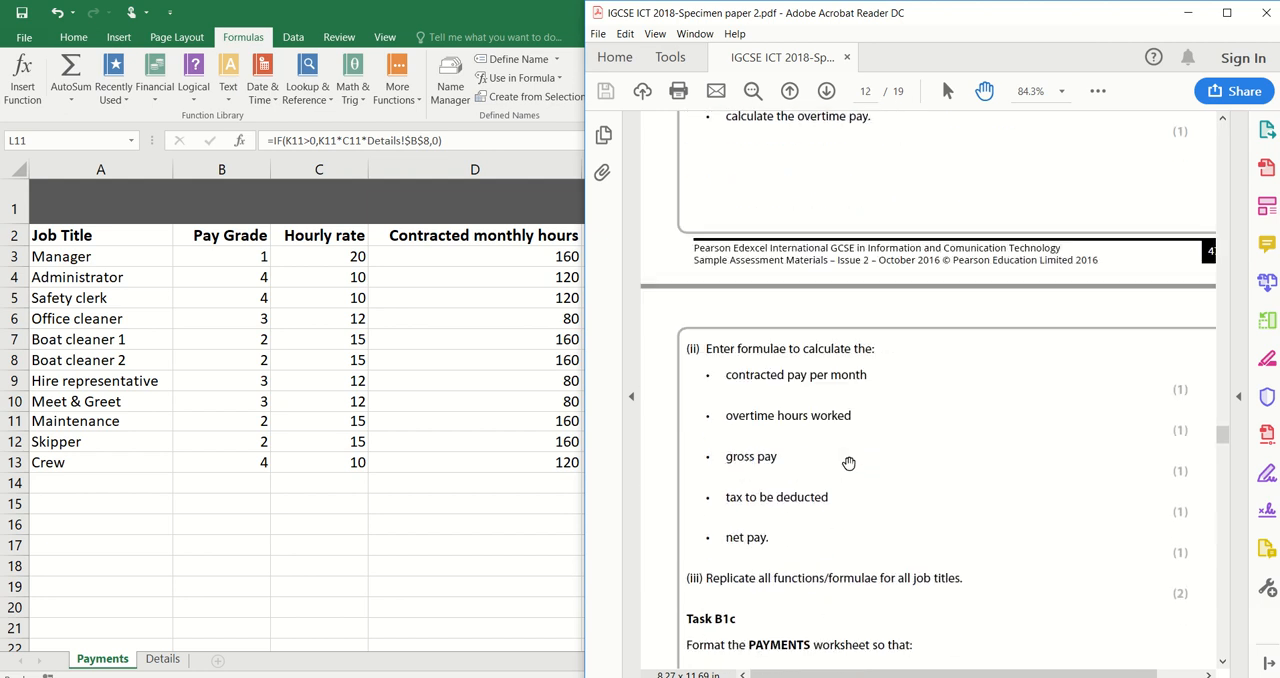
scroll(848, 463, "down", 1)
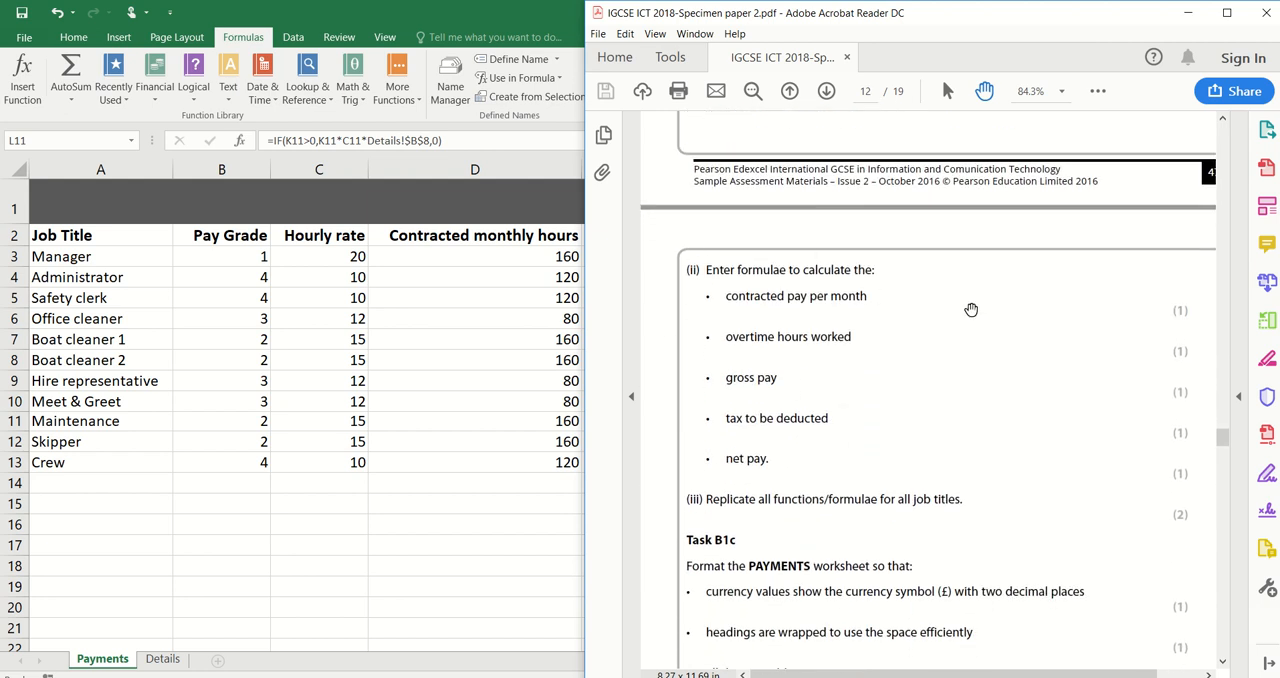